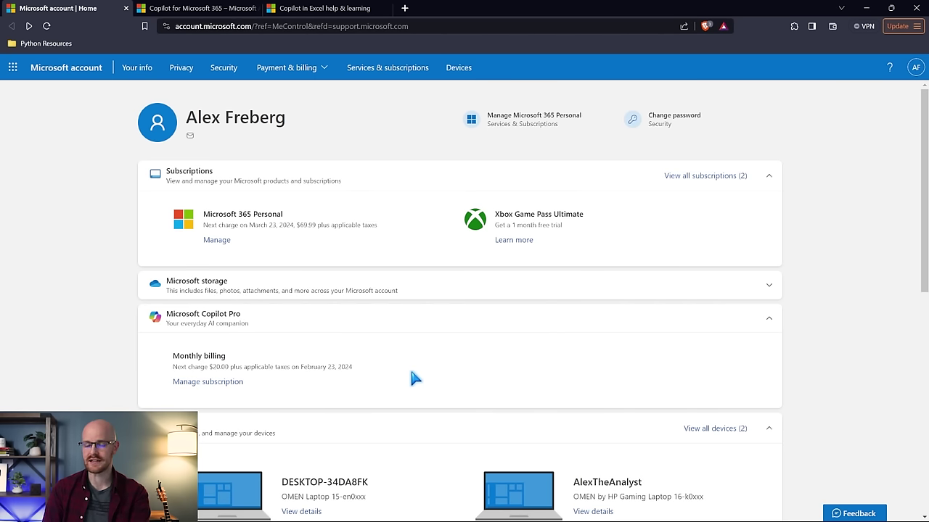
Step: Show the open web page about Copilot for Microsoft 365
{"action": "left_click", "coordinate": [199, 8]}
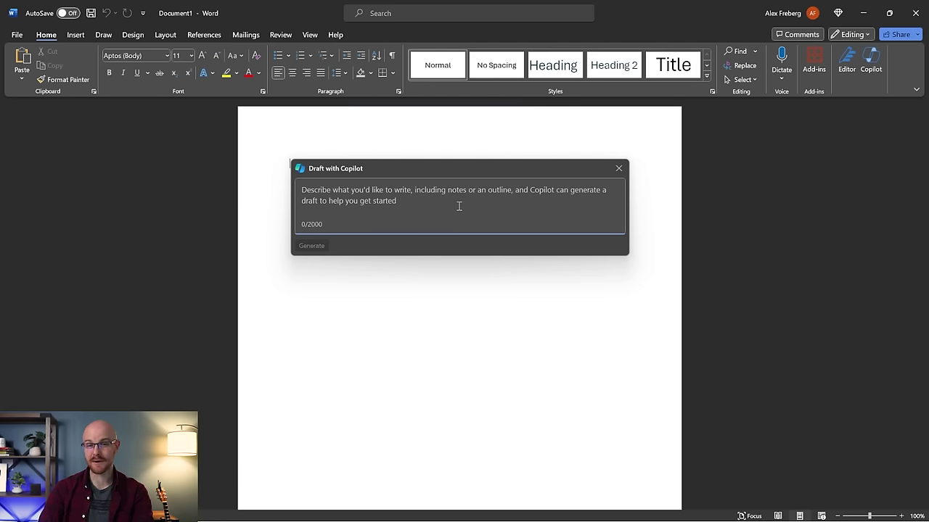
Step: In Word, generate a Copilot draft from "Write a few paragraphs about the differences between Microsoft Excel and Google Sheets."
{"action": "key", "text": "BackSpace"}
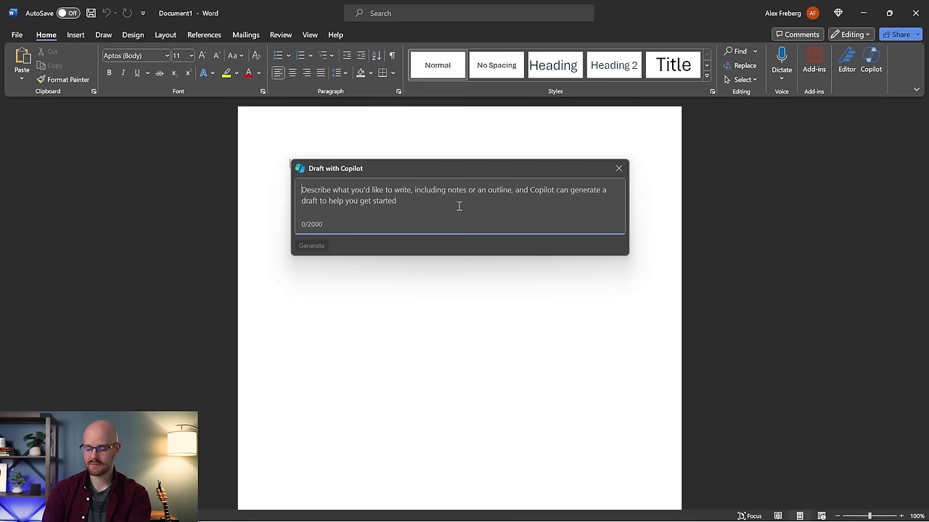
{"action": "type", "text": "Write a few pa"}
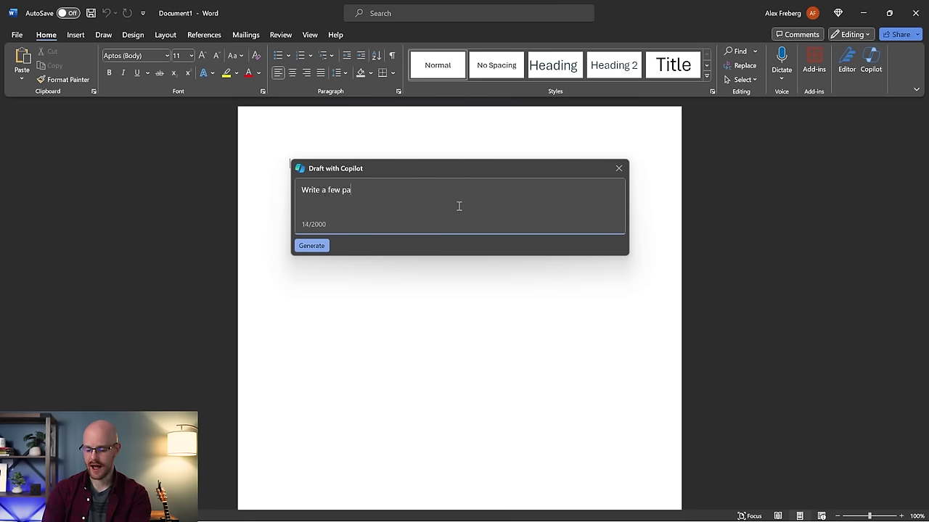
{"action": "type", "text": "ragraphs abou"}
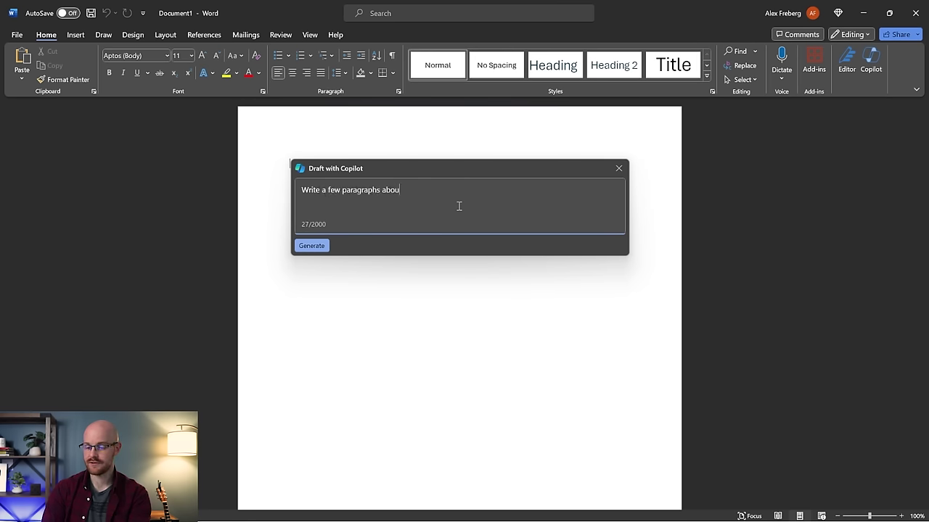
{"action": "type", "text": "t the differences between Micr"}
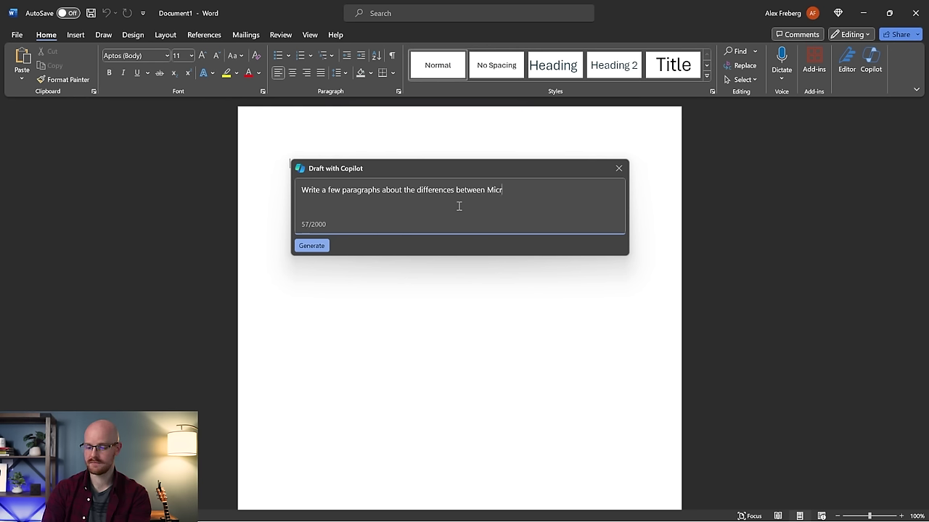
{"action": "type", "text": "sof"}
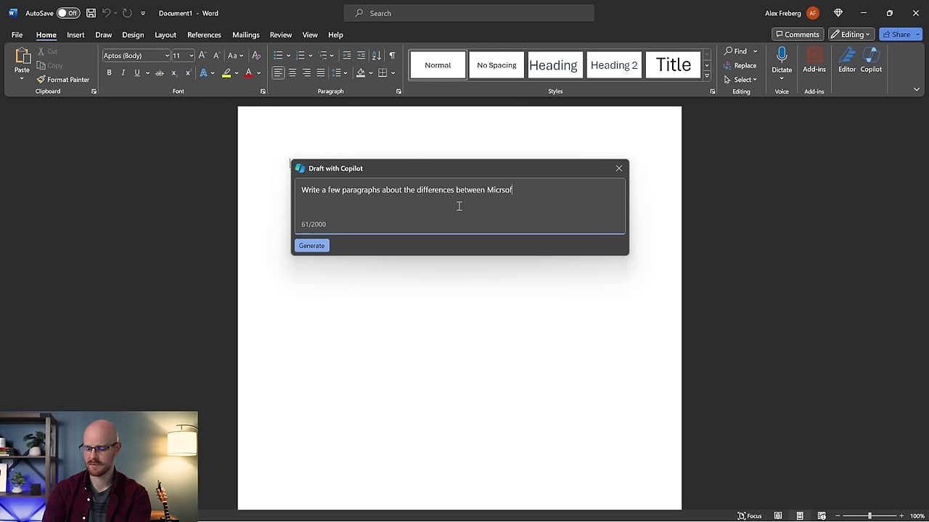
{"action": "key", "text": "BackSpace"}
{"action": "key", "text": "BackSpace"}
{"action": "key", "text": "BackSpace"}
{"action": "key", "text": "BackSpace"}
{"action": "type", "text": "osoft Exc"}
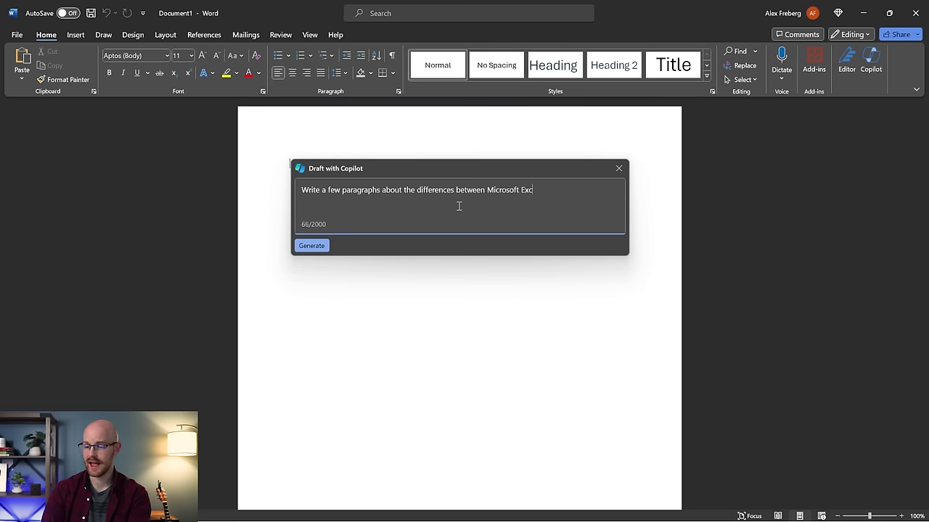
{"action": "type", "text": "el and Google Sheets."}
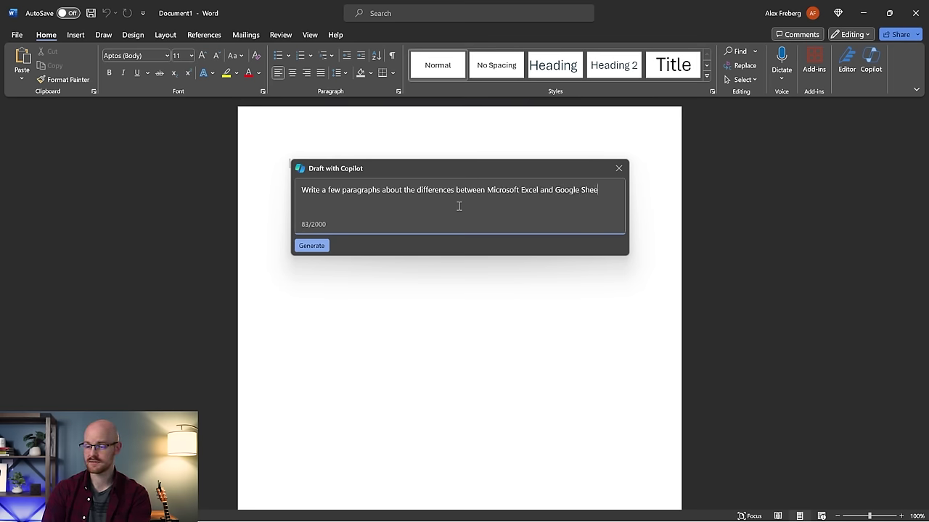
{"action": "key", "text": "shift+Return"}
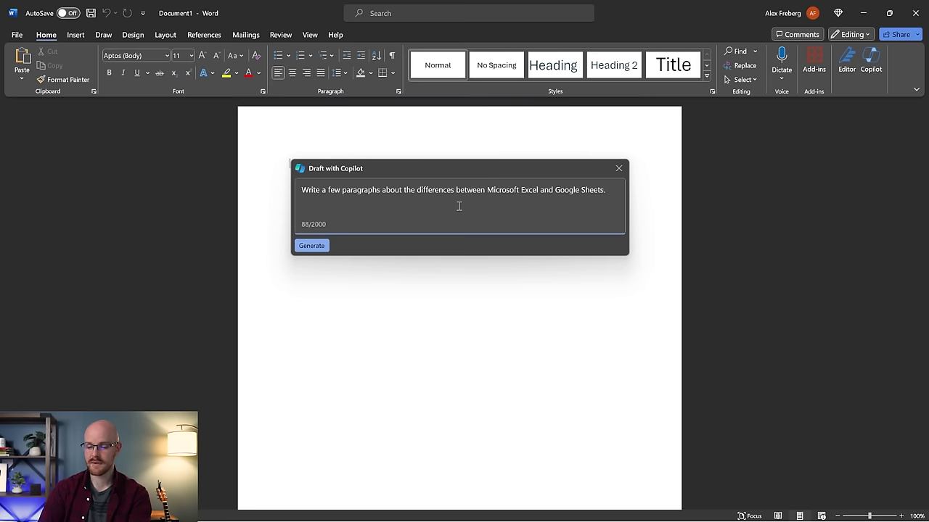
{"action": "left_click", "coordinate": [312, 246]}
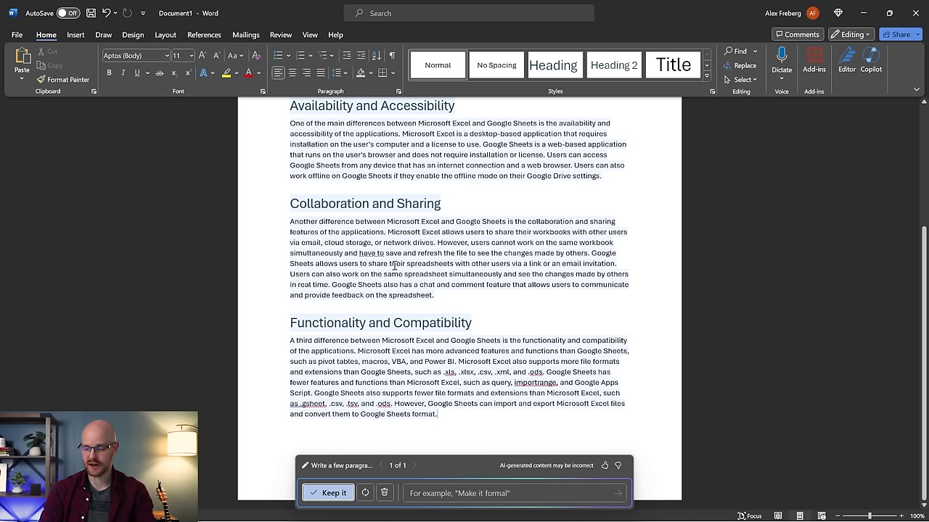
Step: Look through the generated draft and its refinement option, and move Copilot's draft controls to the page's outer edge
{"action": "scroll", "coordinate": [435, 327], "scroll_direction": "up", "scroll_amount": 3}
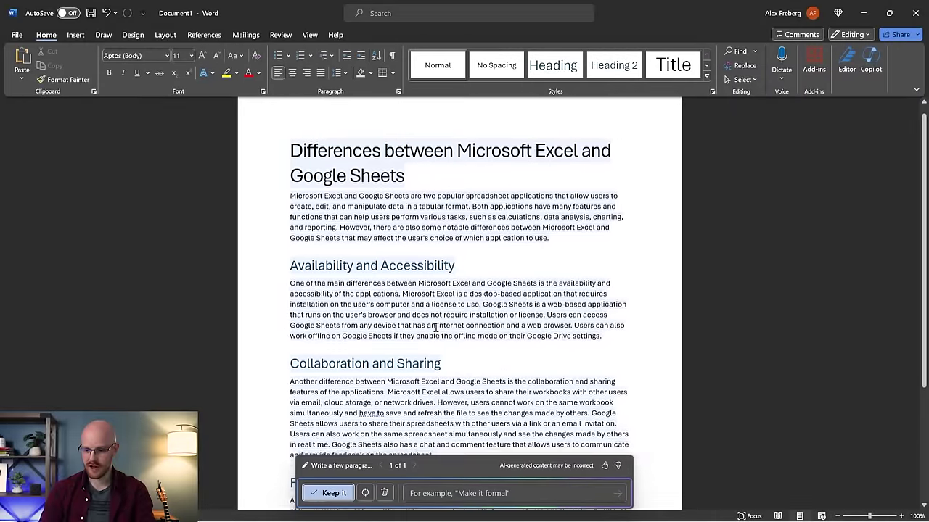
{"action": "scroll", "coordinate": [435, 328], "scroll_direction": "down", "scroll_amount": 3}
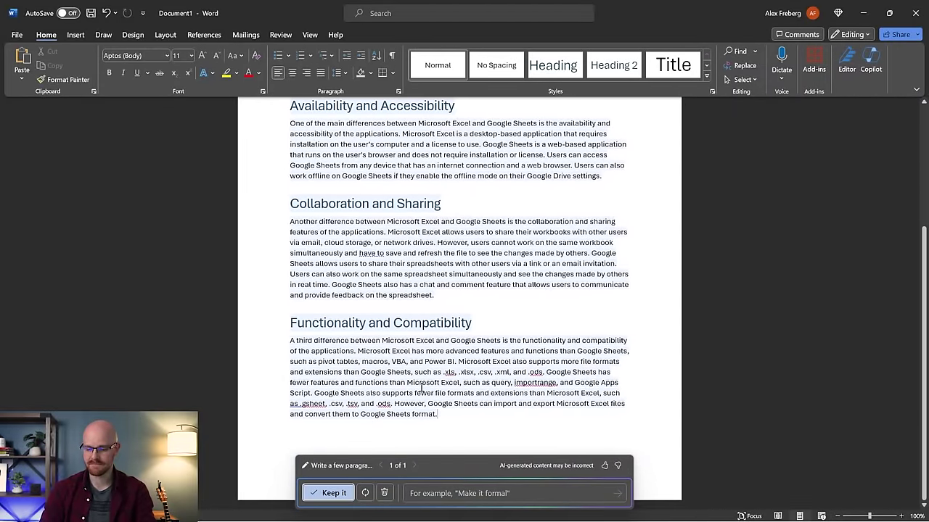
{"action": "left_click_drag", "start_coordinate": [464, 465], "coordinate": [649, 152]}
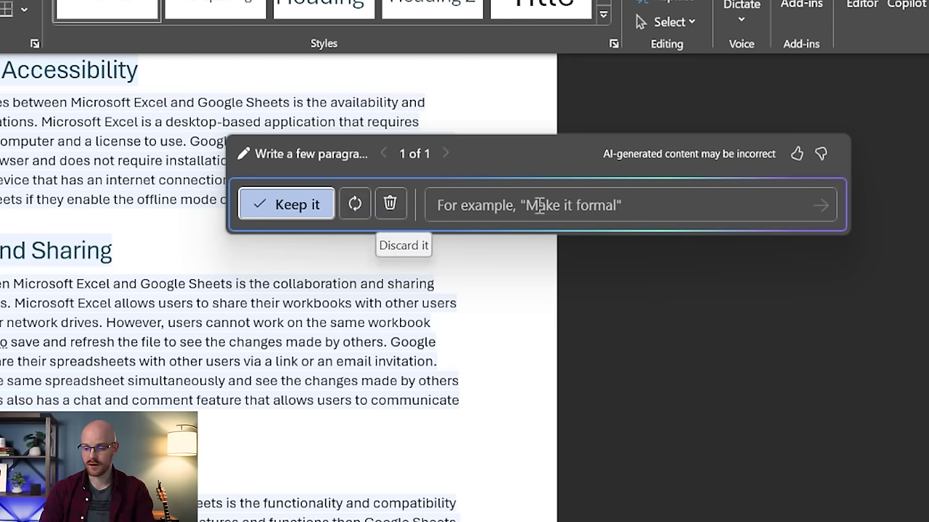
{"action": "left_click", "coordinate": [597, 206]}
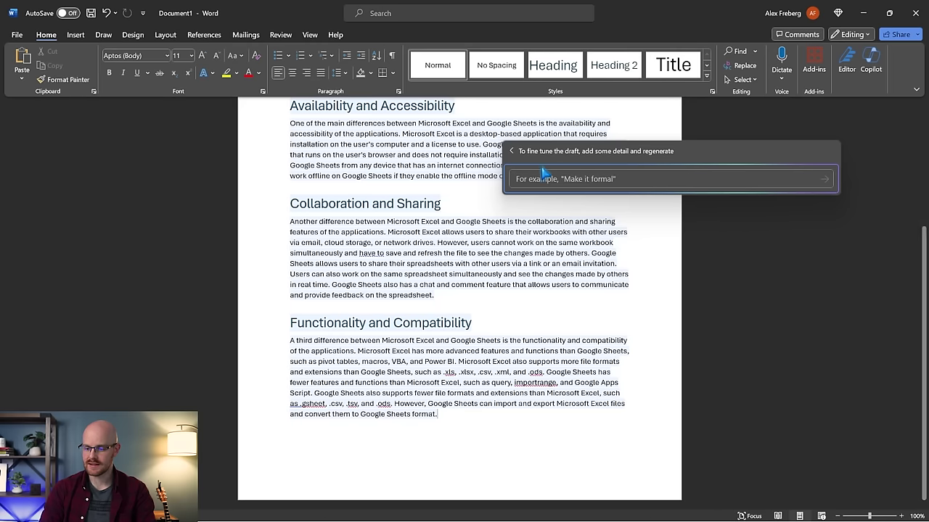
{"action": "left_click", "coordinate": [514, 154]}
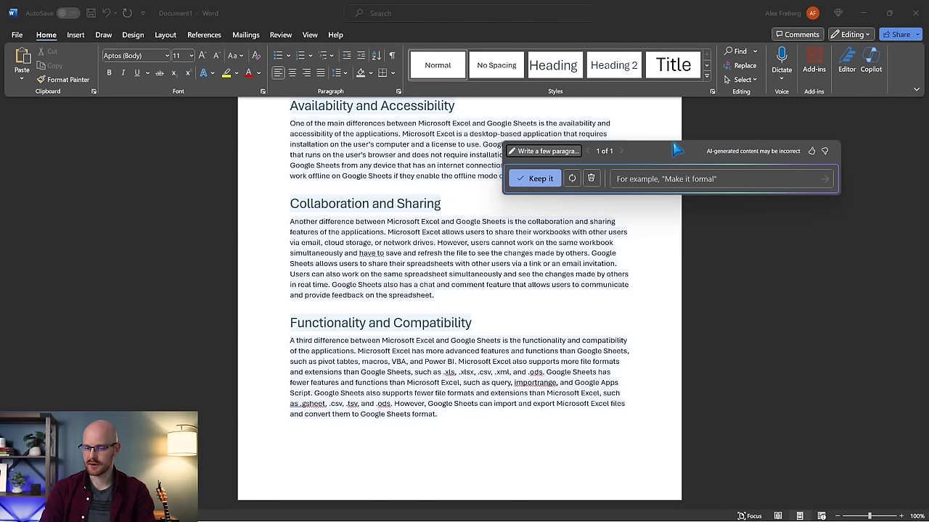
{"action": "left_click_drag", "start_coordinate": [678, 150], "coordinate": [206, 126]}
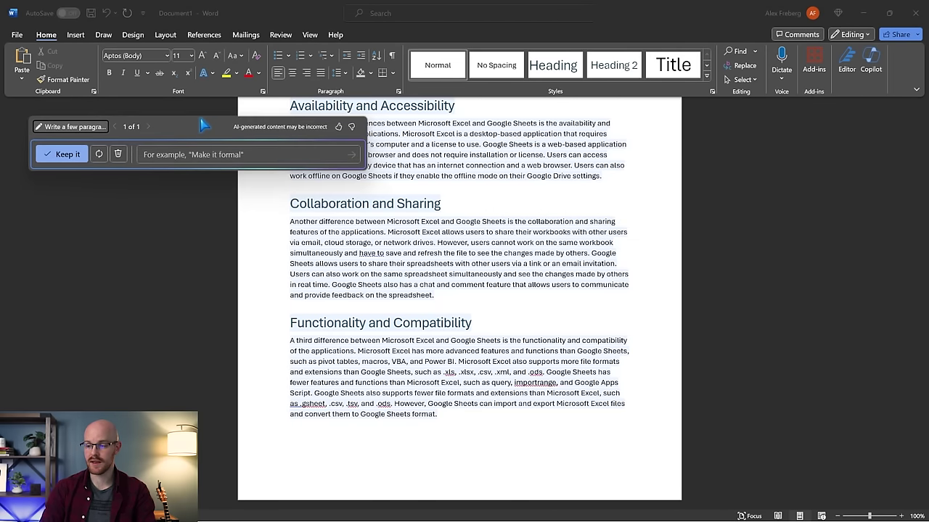
Step: Open the Copilot chat, have it summarize the Excel and Google Sheets document, and read through the summary
{"action": "left_click", "coordinate": [872, 64]}
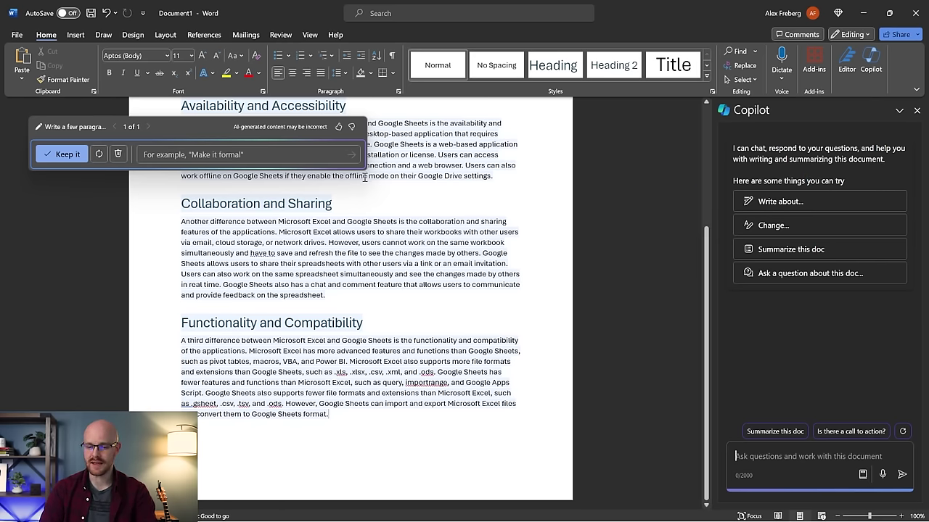
{"action": "scroll", "coordinate": [365, 175], "scroll_direction": "up", "scroll_amount": 5}
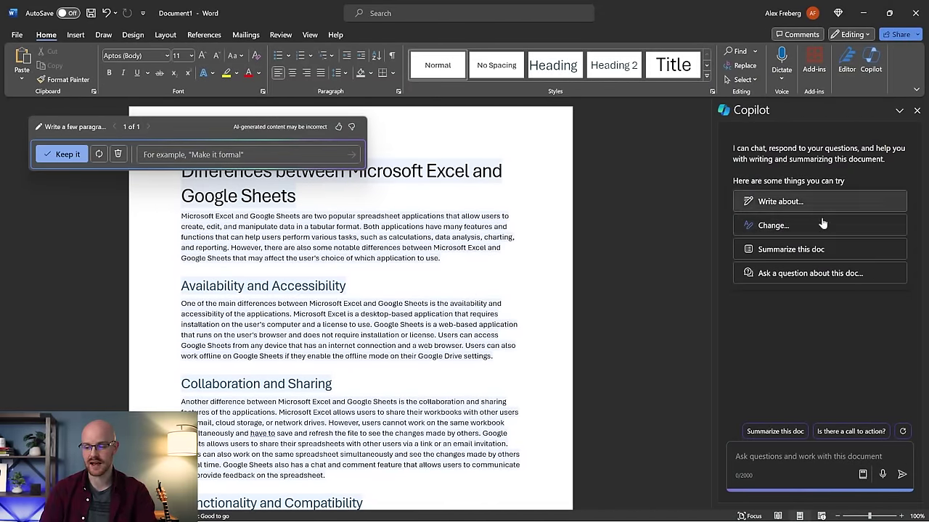
{"action": "left_click", "coordinate": [822, 247]}
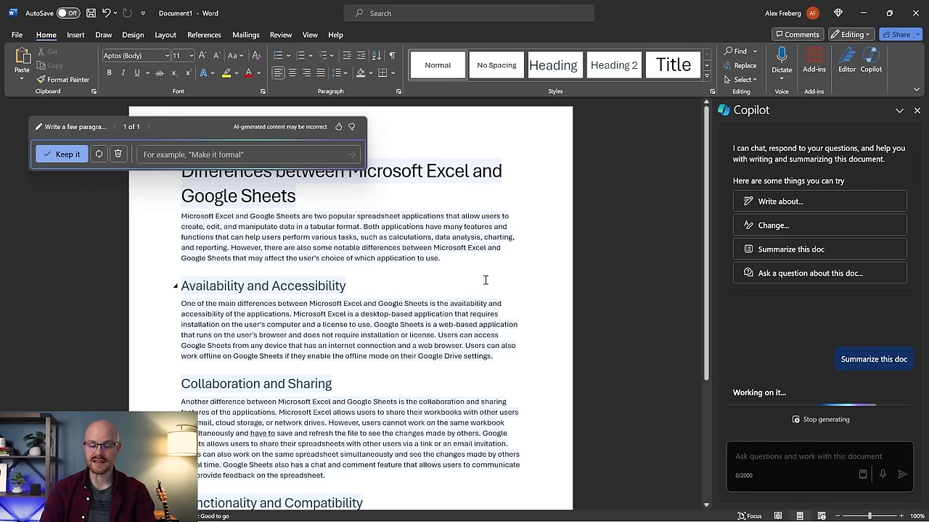
{"action": "scroll", "coordinate": [485, 280], "scroll_direction": "down", "scroll_amount": 5}
{"action": "scroll", "coordinate": [486, 280], "scroll_direction": "up", "scroll_amount": 5}
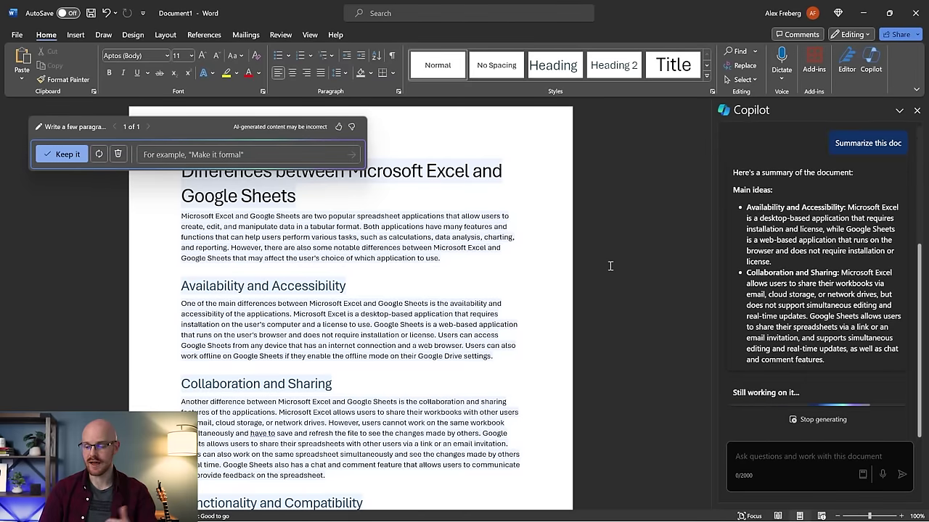
{"action": "scroll", "coordinate": [804, 269], "scroll_direction": "down", "scroll_amount": 2}
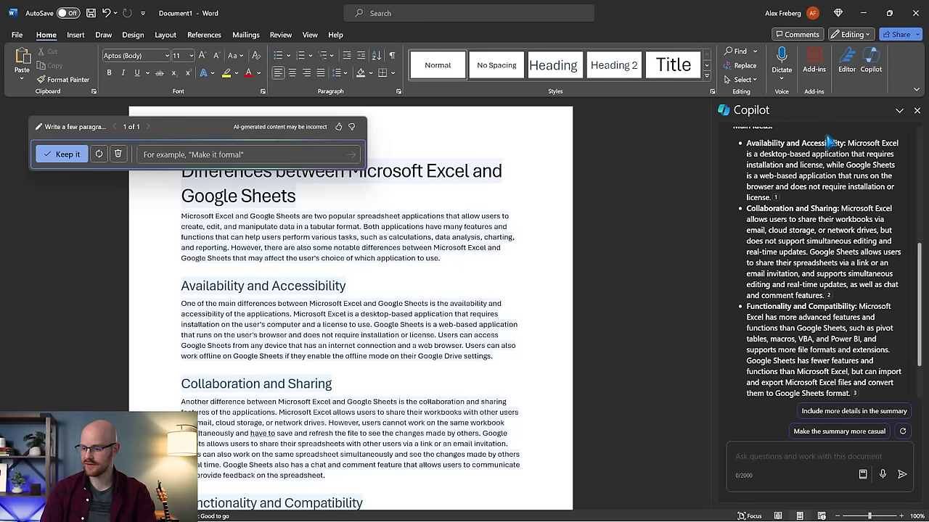
{"action": "scroll", "coordinate": [820, 207], "scroll_direction": "down", "scroll_amount": 1}
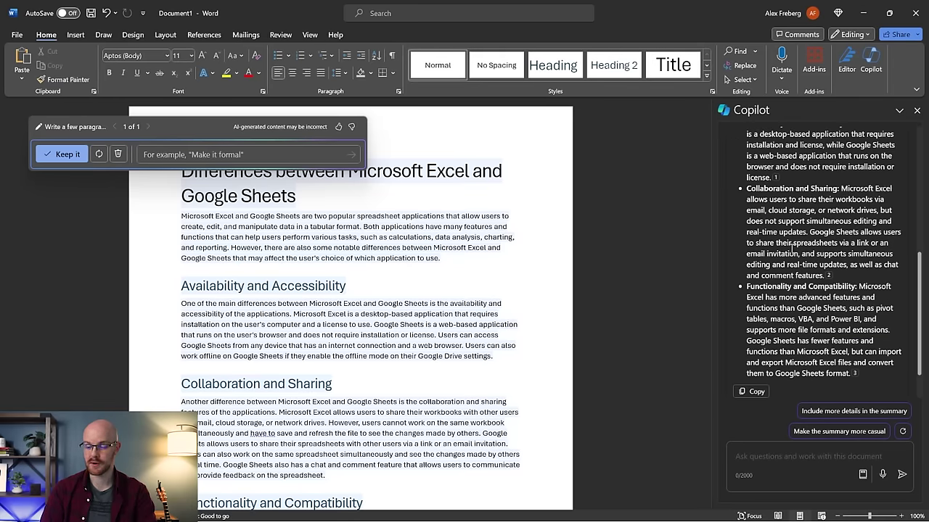
{"action": "scroll", "coordinate": [798, 265], "scroll_direction": "down", "scroll_amount": 1}
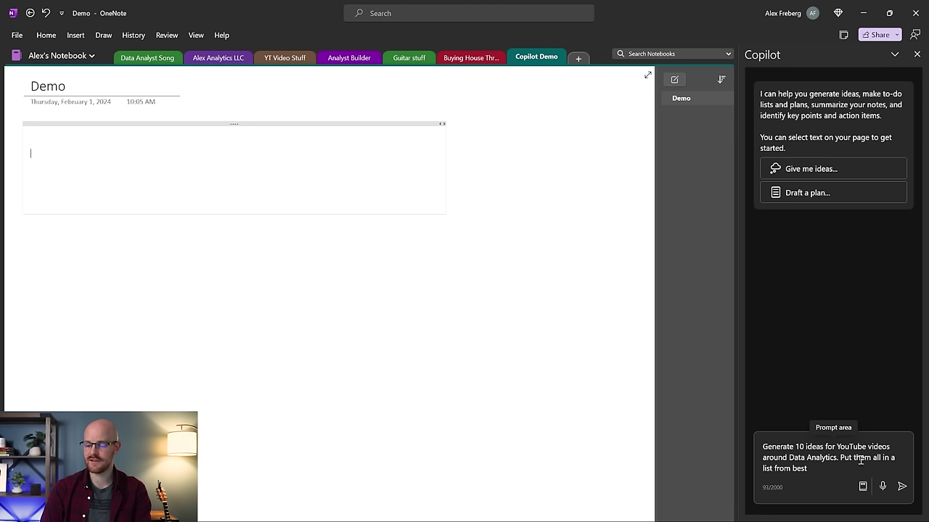
Step: In OneNote, complete the Copilot prompt for 10 Data Analytics YouTube video ideas with "to worst." and submit it
{"action": "left_click", "coordinate": [832, 469]}
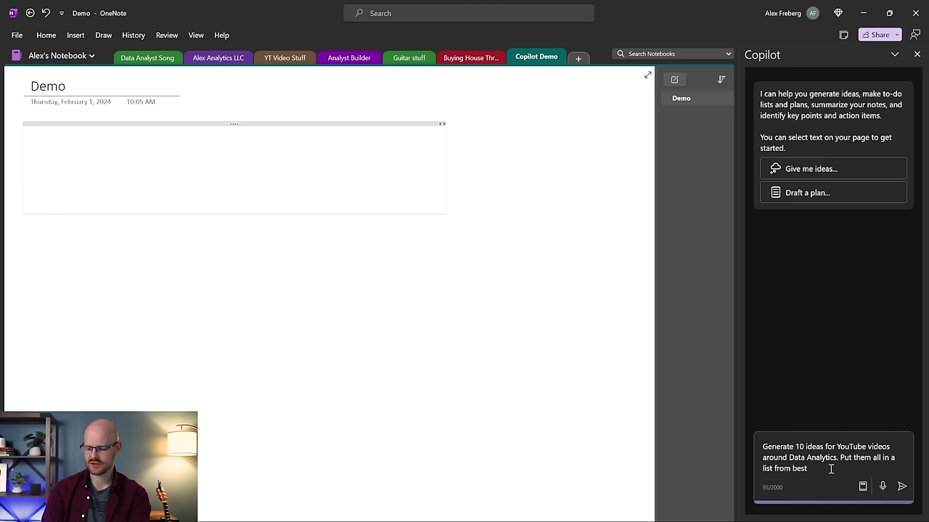
{"action": "type", "text": "to worst."}
{"action": "key", "text": "Return"}
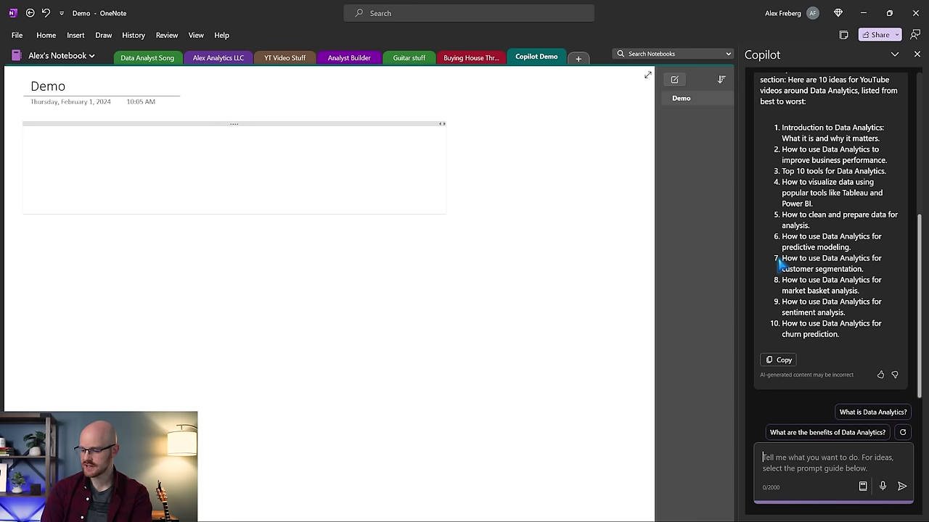
Step: Copy Copilot's list of video ideas into the empty note on the Demo page
{"action": "left_click", "coordinate": [776, 360]}
{"action": "left_click", "coordinate": [342, 153]}
{"action": "key", "text": "ctrl+v"}
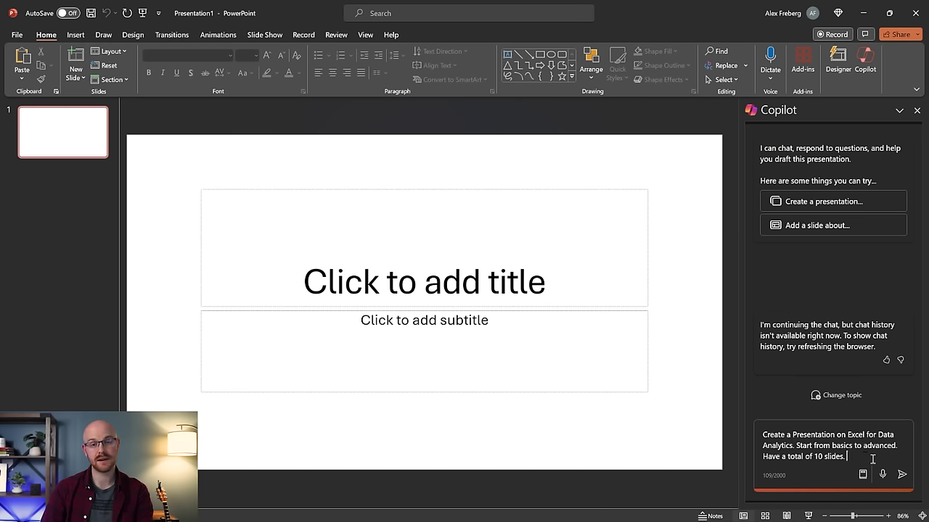
Step: In PowerPoint, submit the prepared Copilot prompt for a 10-slide basics-to-advanced presentation on Excel for Data Analytics
{"action": "left_click", "coordinate": [904, 478]}
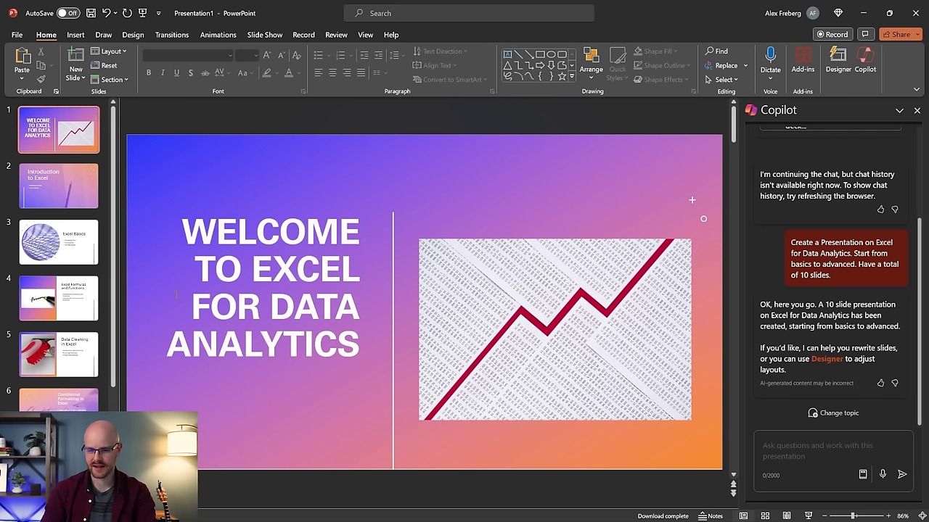
Step: Examine the generated slides one by one from Introduction to Excel through Conclusion, and return to Advanced Excel Functions
{"action": "left_click", "coordinate": [66, 194]}
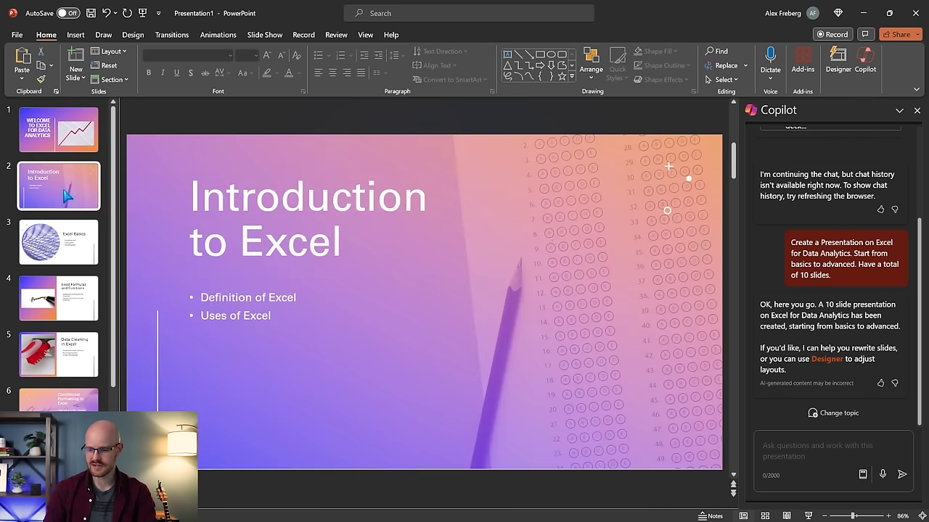
{"action": "key", "text": "Down"}
{"action": "key", "text": "Down"}
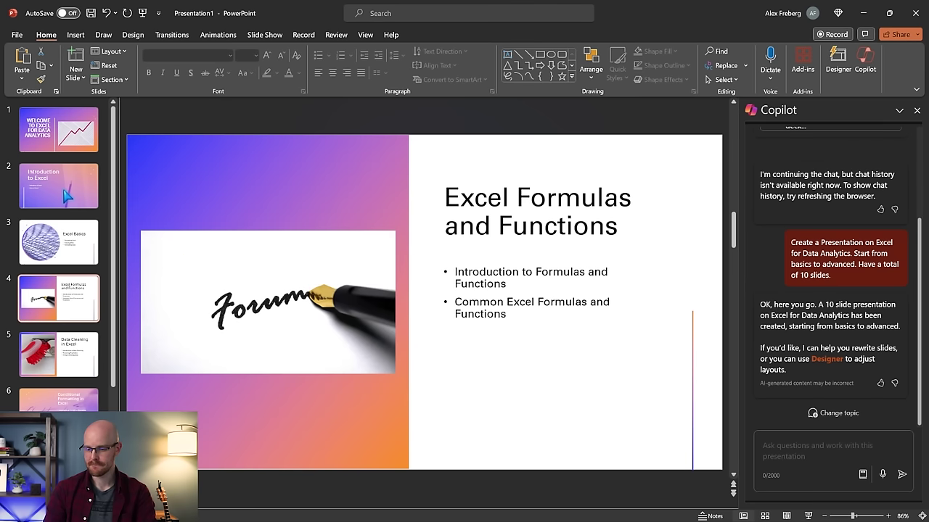
{"action": "key", "text": "Down"}
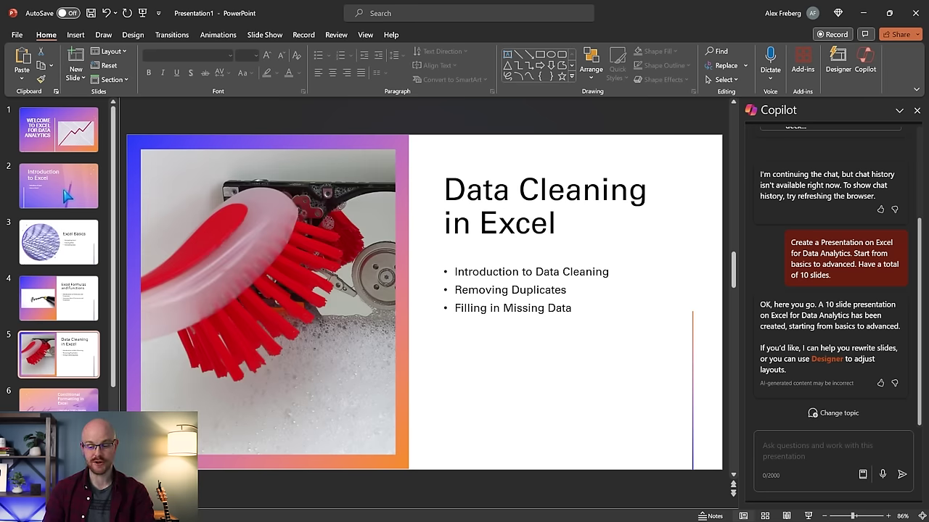
{"action": "key", "text": "Down"}
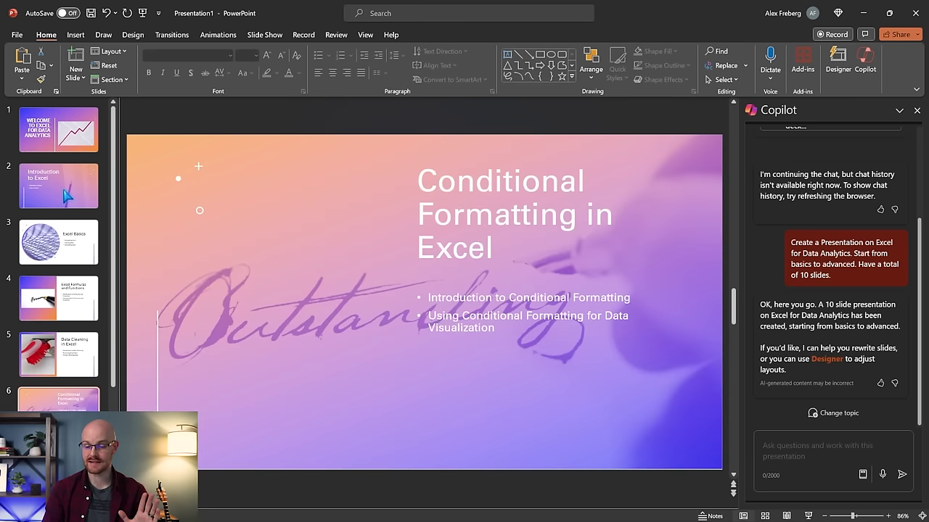
{"action": "key", "text": "Down"}
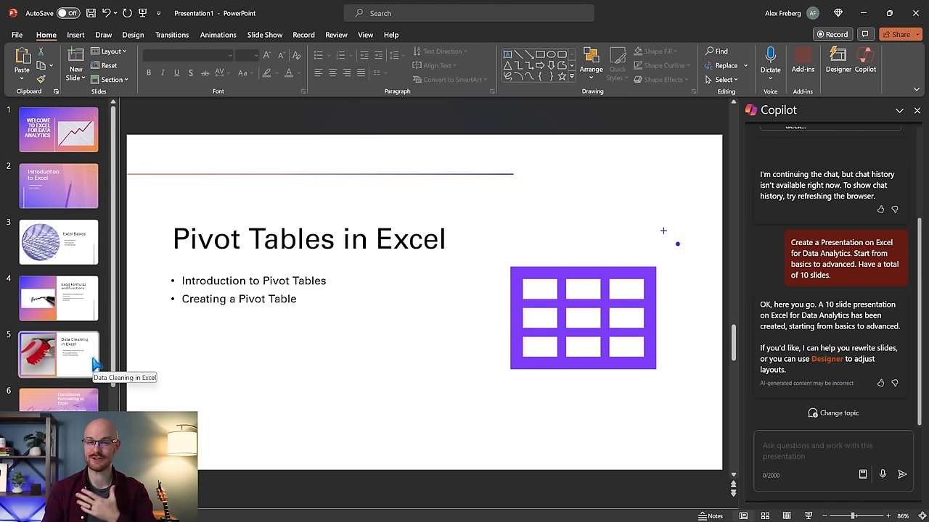
{"action": "key", "text": "Down"}
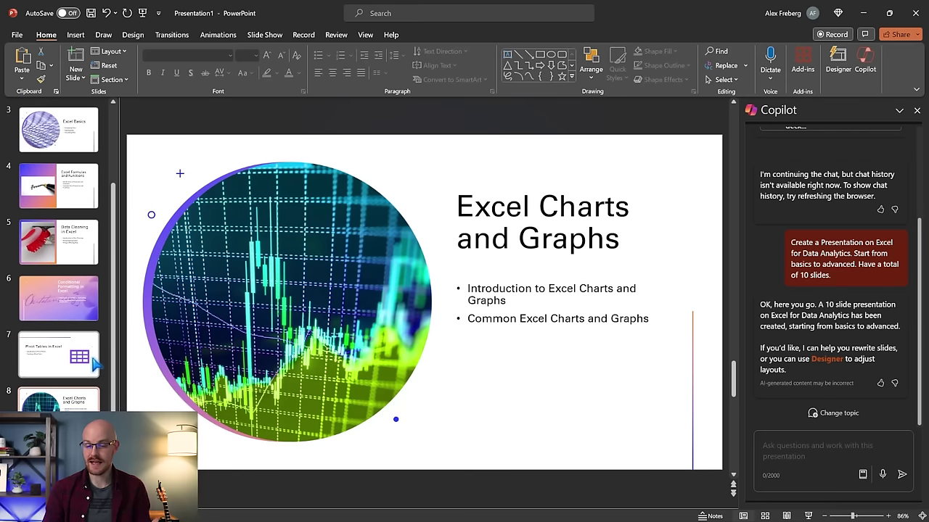
{"action": "key", "text": "Down"}
{"action": "key", "text": "Down"}
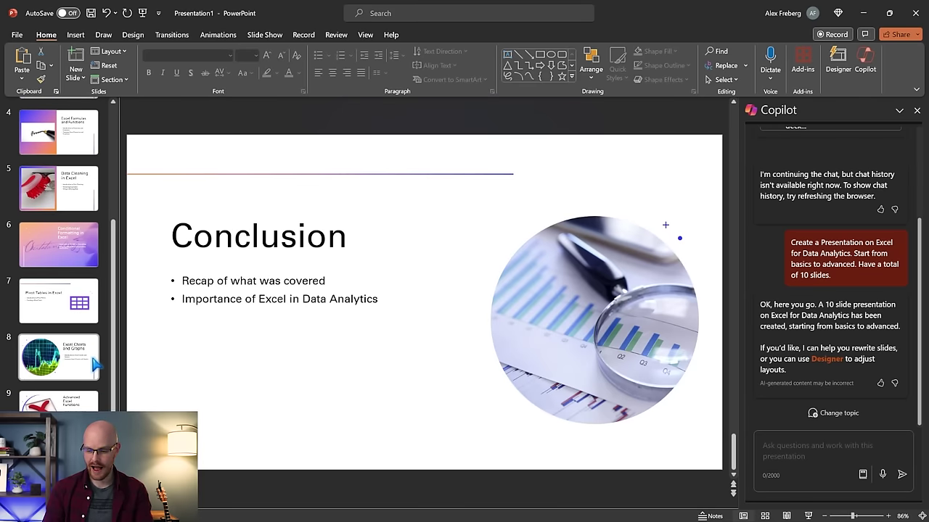
{"action": "key", "text": "Up"}
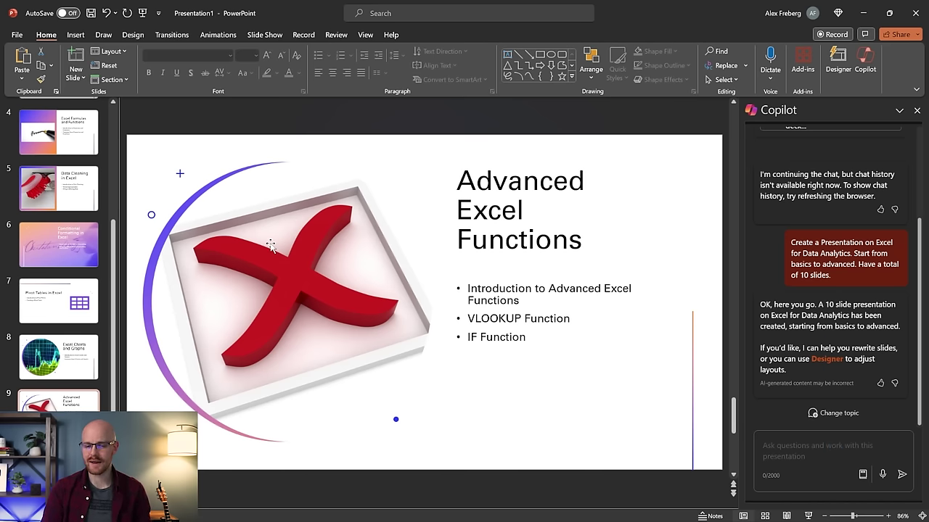
{"action": "scroll", "coordinate": [89, 247], "scroll_direction": "up", "scroll_amount": 5}
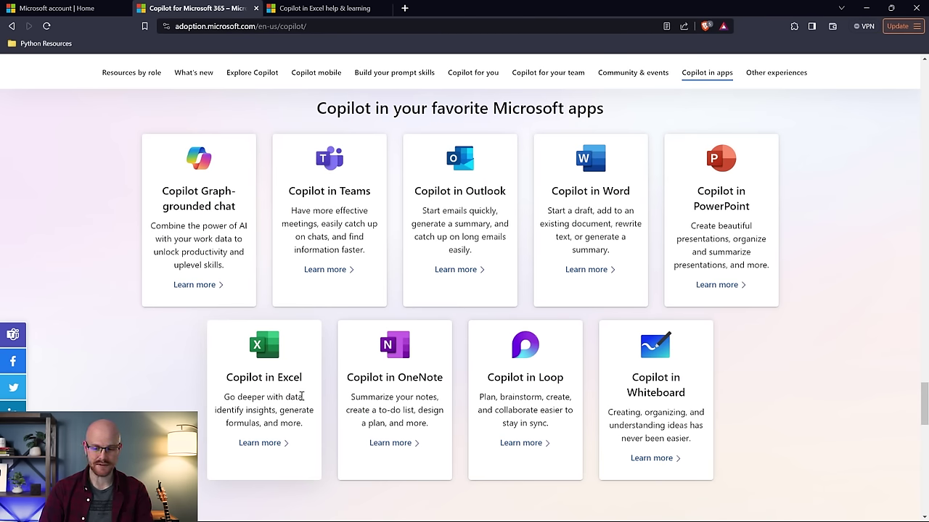
Step: Switch to the browser's Copilot in Excel help page and read its feature sections down to Generate formulas
{"action": "left_click", "coordinate": [351, 7]}
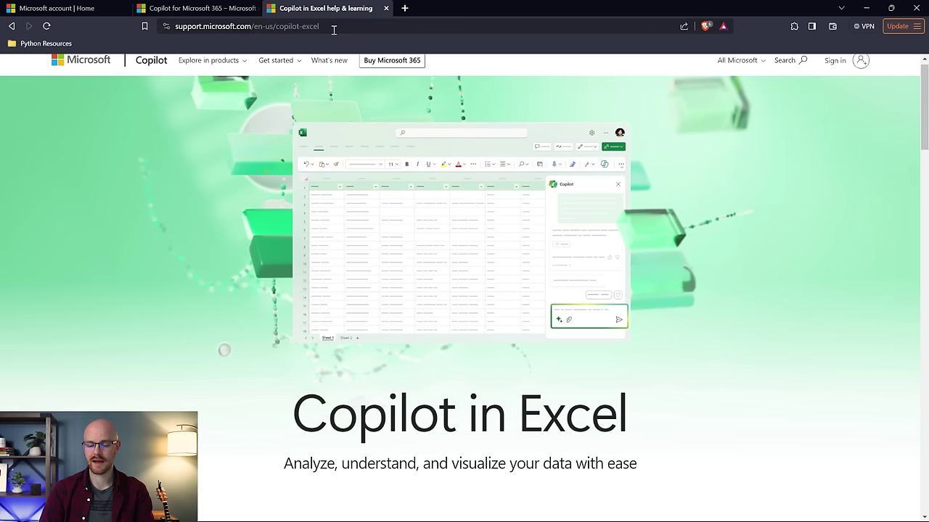
{"action": "scroll", "coordinate": [791, 274], "scroll_direction": "down", "scroll_amount": 1}
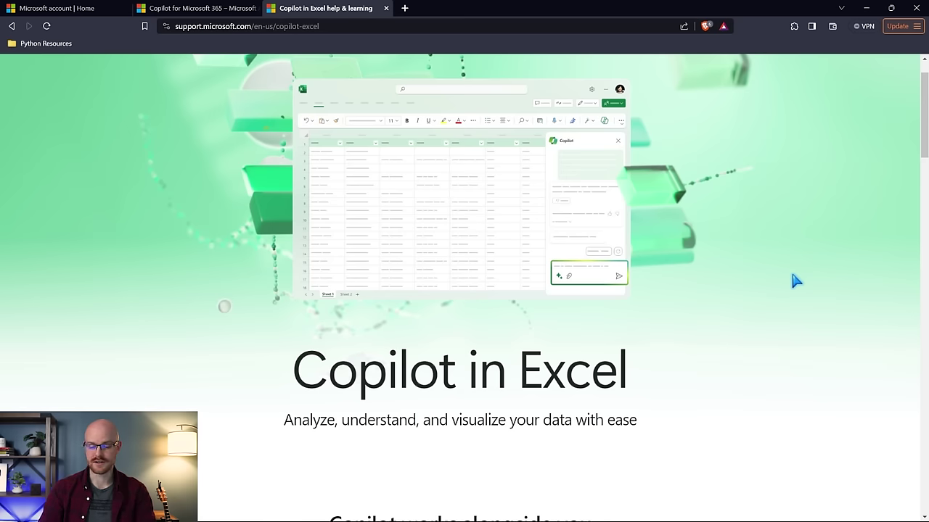
{"action": "scroll", "coordinate": [795, 280], "scroll_direction": "down", "scroll_amount": 3}
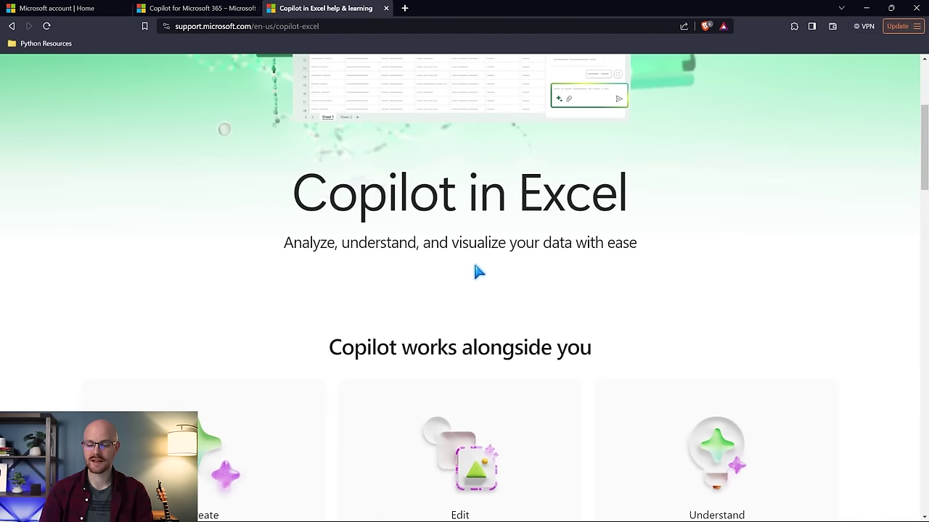
{"action": "scroll", "coordinate": [853, 284], "scroll_direction": "down", "scroll_amount": 4}
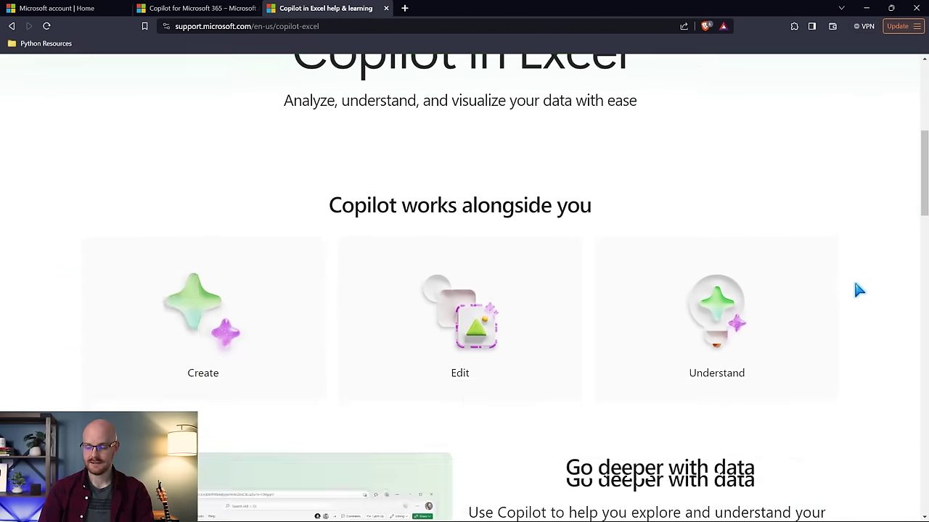
{"action": "scroll", "coordinate": [854, 283], "scroll_direction": "down", "scroll_amount": 2}
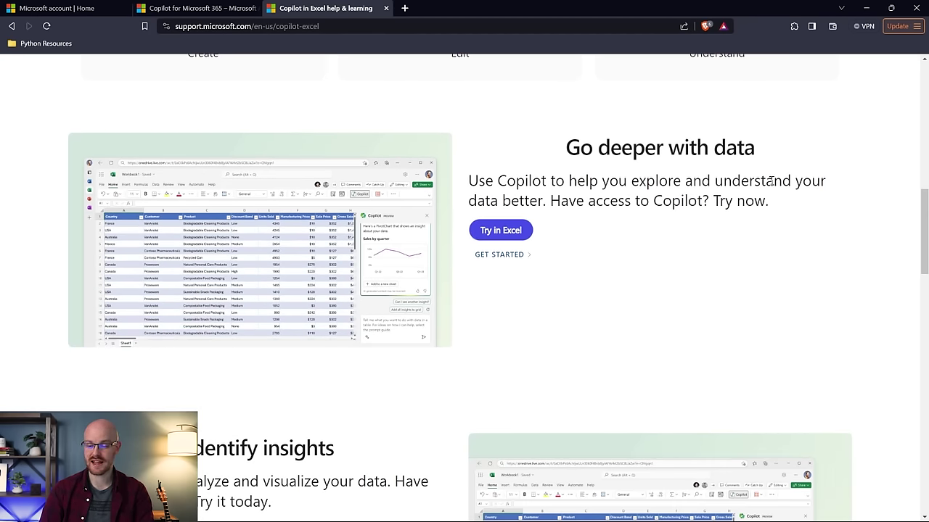
{"action": "scroll", "coordinate": [648, 279], "scroll_direction": "down", "scroll_amount": 3}
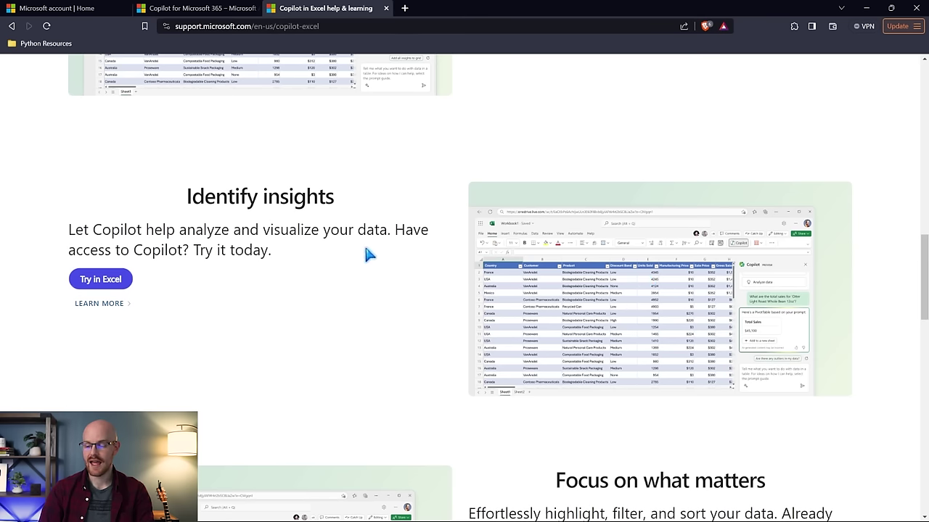
{"action": "scroll", "coordinate": [365, 255], "scroll_direction": "down", "scroll_amount": 3}
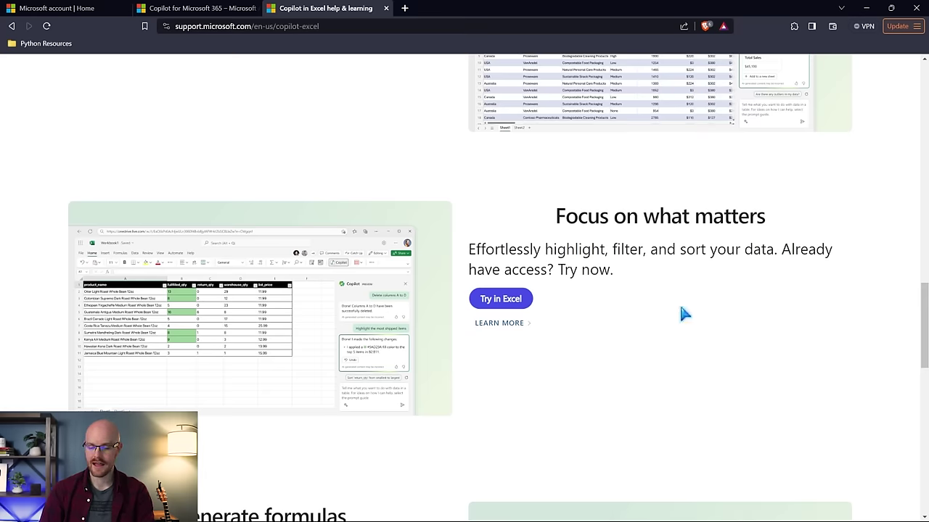
{"action": "scroll", "coordinate": [682, 316], "scroll_direction": "down", "scroll_amount": 4}
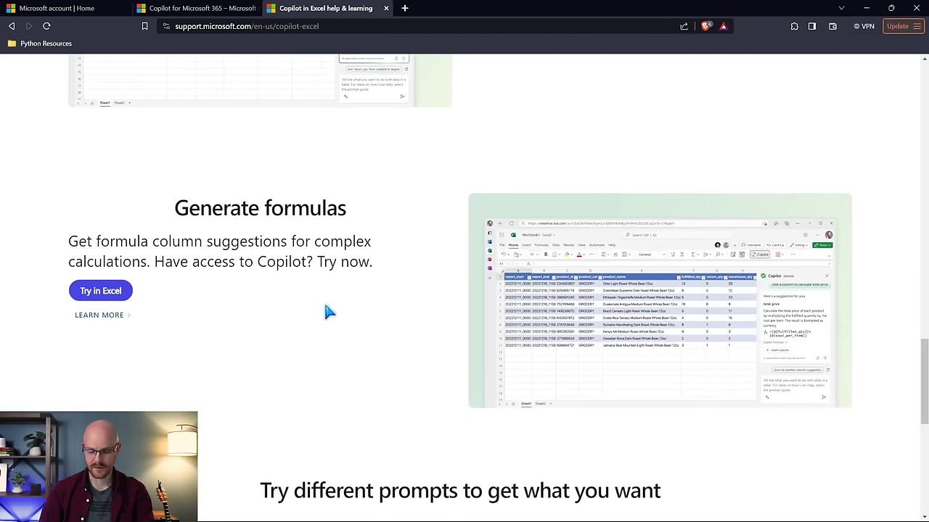
{"action": "scroll", "coordinate": [326, 307], "scroll_direction": "down", "scroll_amount": 2}
{"action": "scroll", "coordinate": [326, 308], "scroll_direction": "up", "scroll_amount": 2}
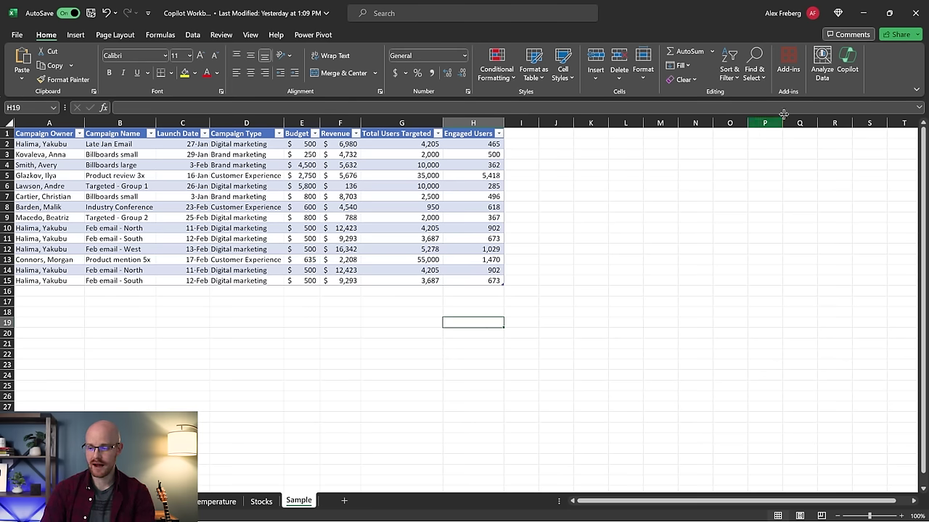
Step: Switch to Excel and open Copilot for the workbook's Sample sheet
{"action": "left_click", "coordinate": [845, 80]}
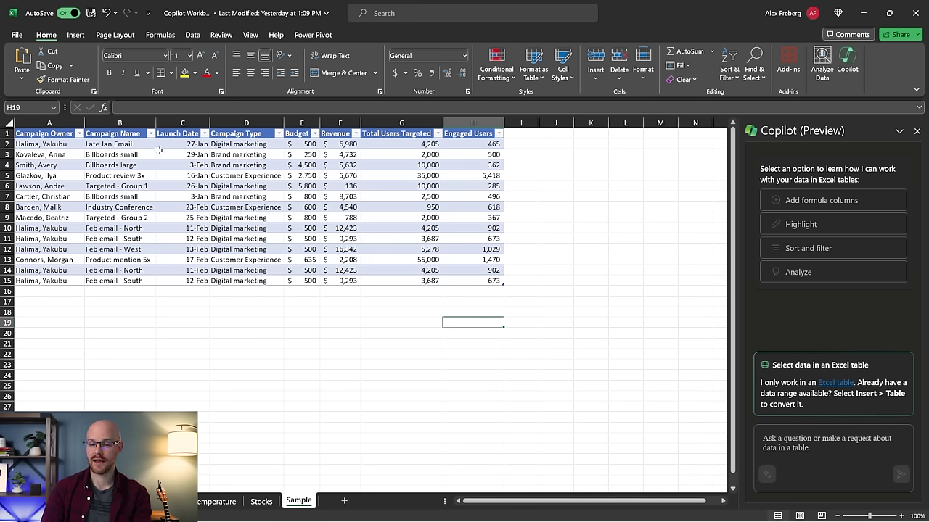
{"action": "left_click", "coordinate": [75, 36]}
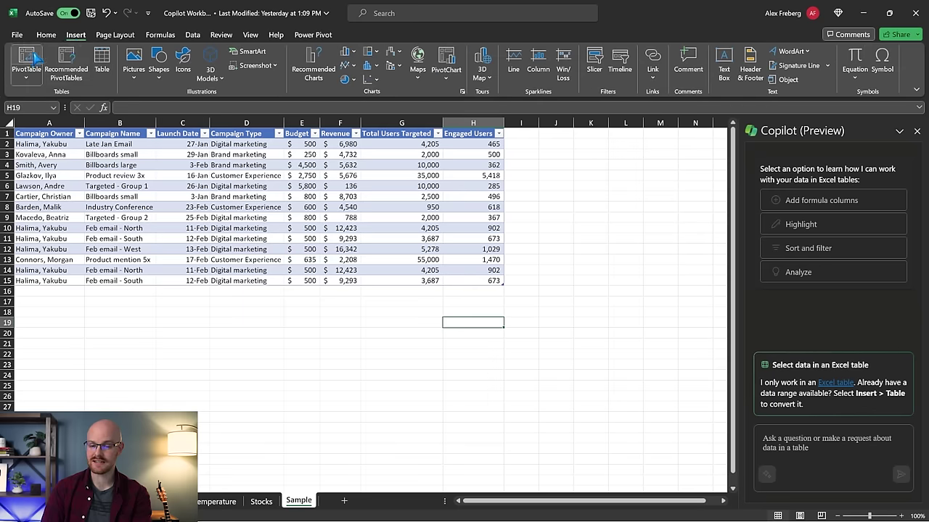
{"action": "left_click", "coordinate": [103, 64]}
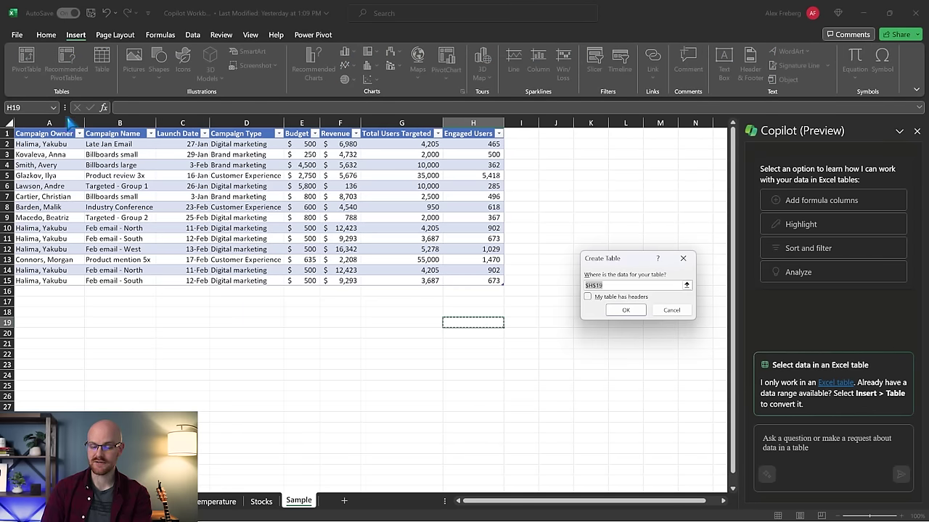
{"action": "key", "text": "Escape"}
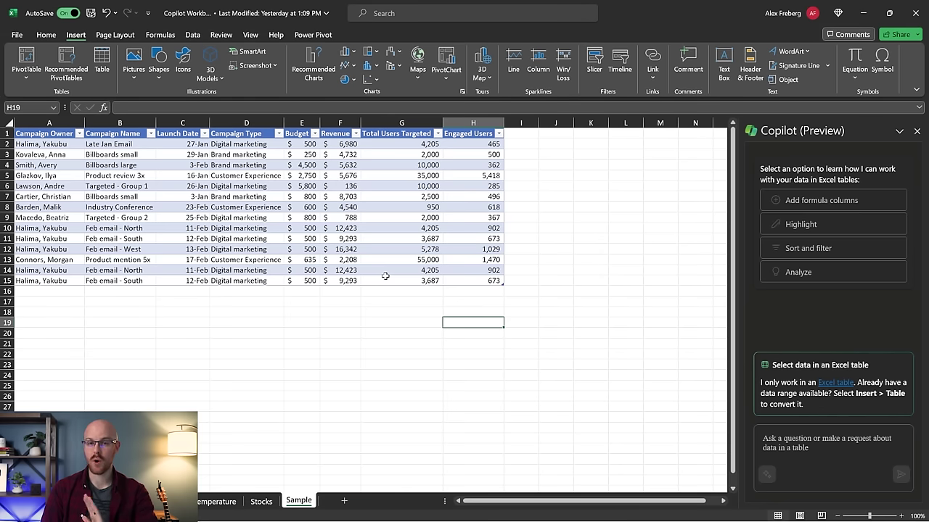
Step: Select cell G10 inside the campaign table so Copilot can work with its data, and display the data commands
{"action": "left_click", "coordinate": [380, 231]}
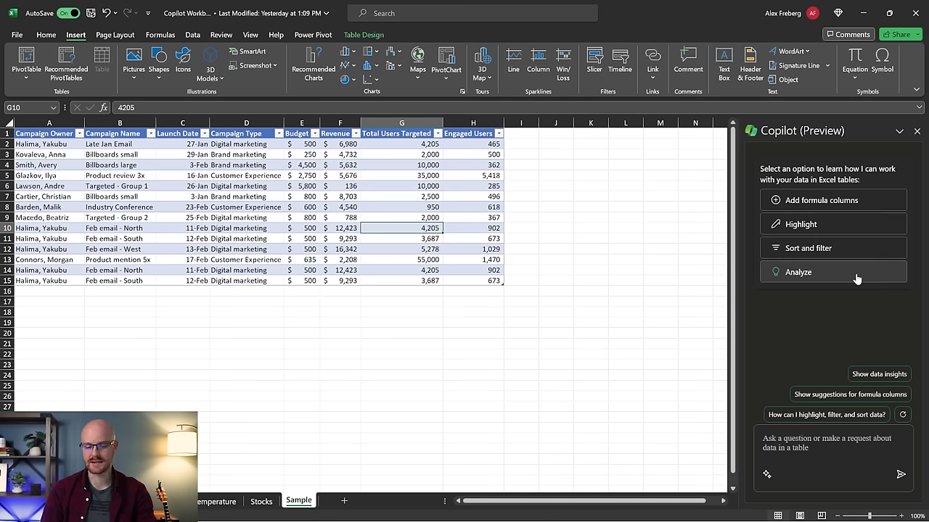
{"action": "key", "text": "alt+a"}
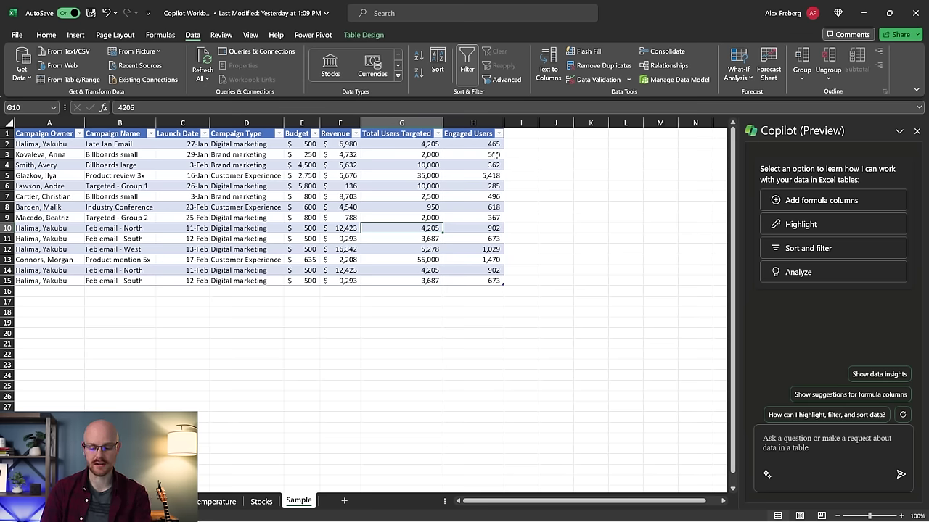
Step: Examine the extent of the Stocks table, from its first records to its last row and across its columns
{"action": "left_click", "coordinate": [263, 501]}
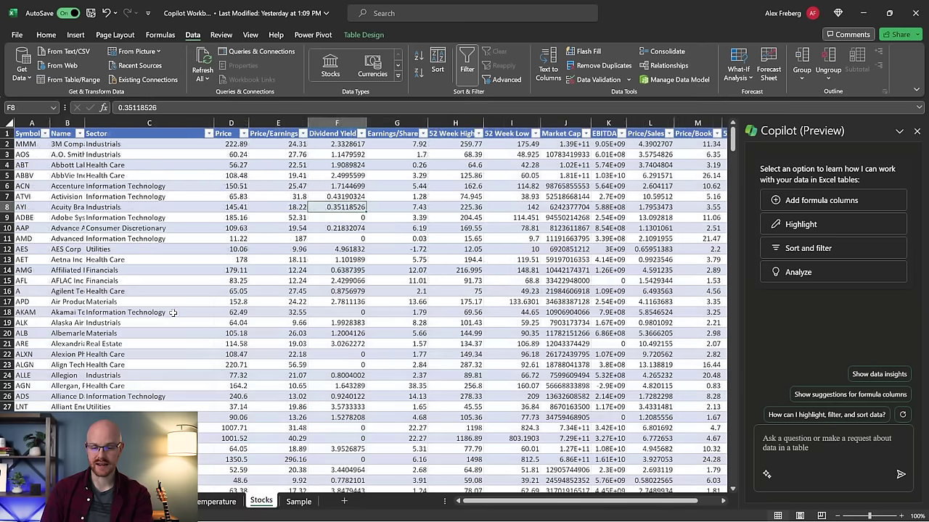
{"action": "left_click", "coordinate": [25, 148]}
{"action": "key", "text": "ctrl+Down"}
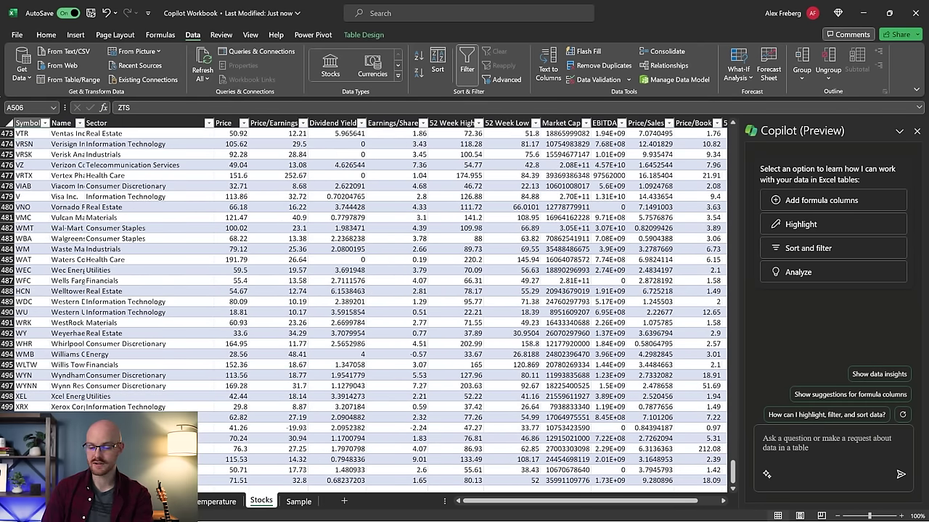
{"action": "key", "text": "ctrl+Right"}
{"action": "key", "text": "ctrl+Left"}
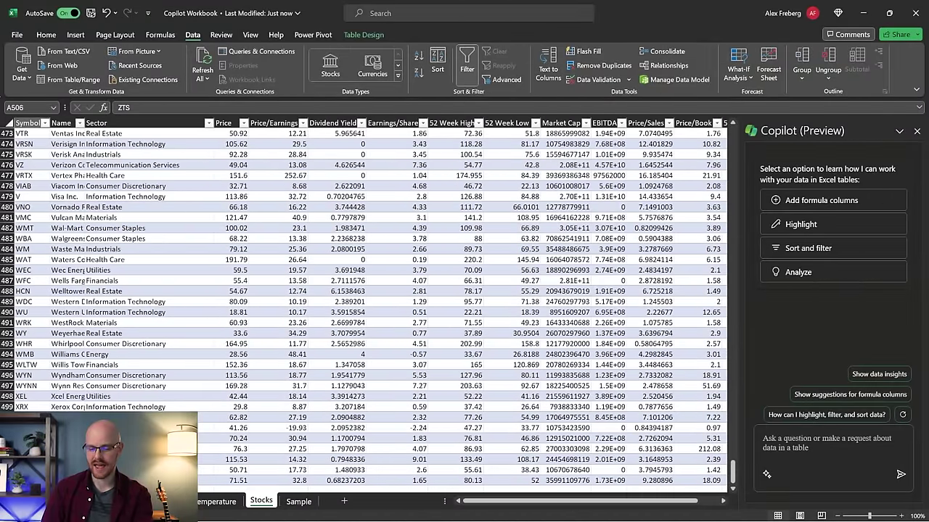
Step: Look through the Temperature table from its first dates to the last row
{"action": "left_click", "coordinate": [210, 502]}
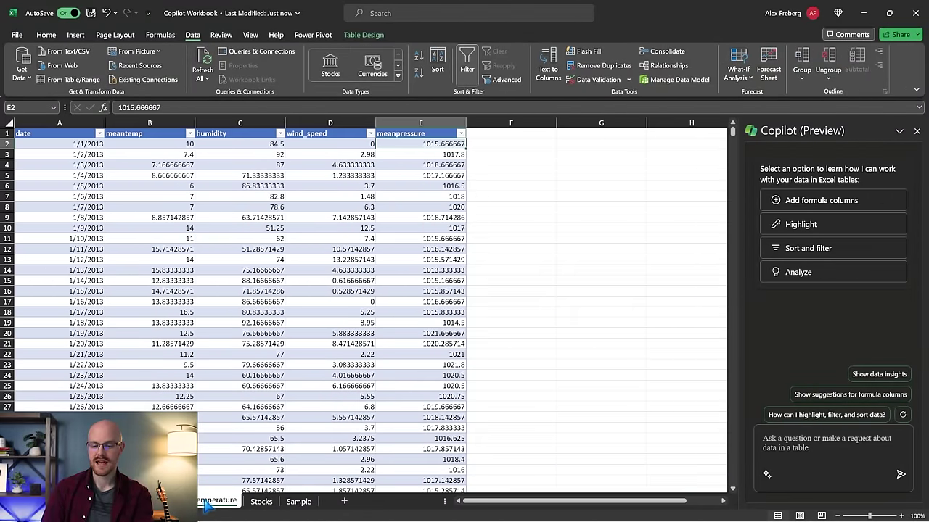
{"action": "left_click", "coordinate": [29, 207]}
{"action": "left_click", "coordinate": [57, 187]}
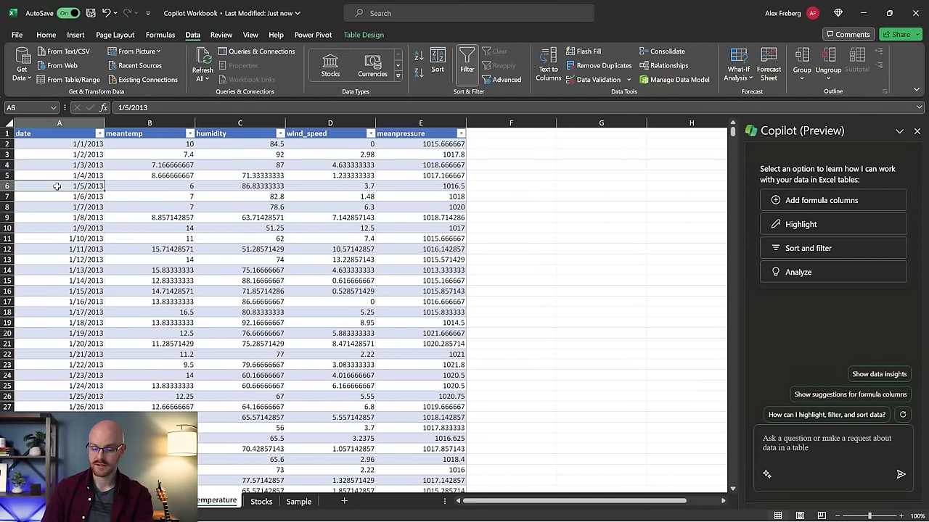
{"action": "key", "text": "ctrl+Down"}
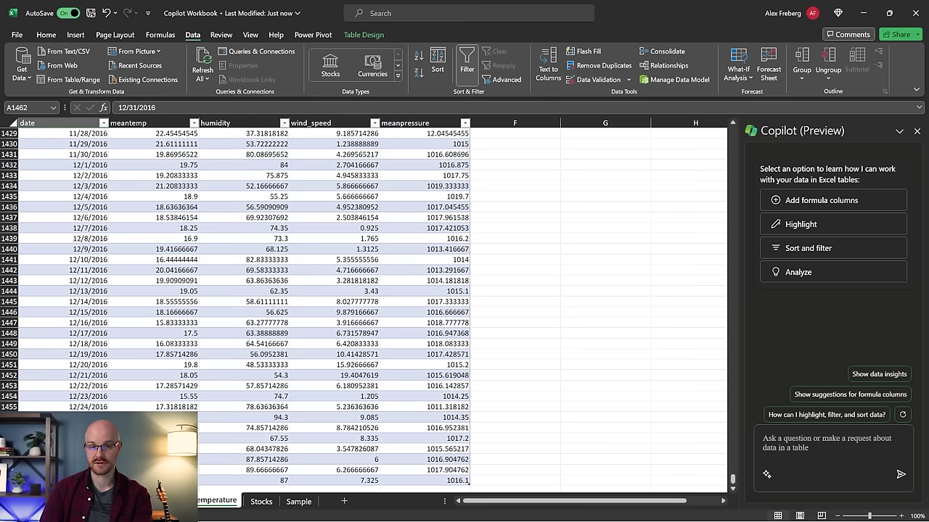
Step: Inspect the bus breakdown table down to its last rows, check the row numbers up close, and return to cell A1
{"action": "key", "text": "ctrl+Page_Up"}
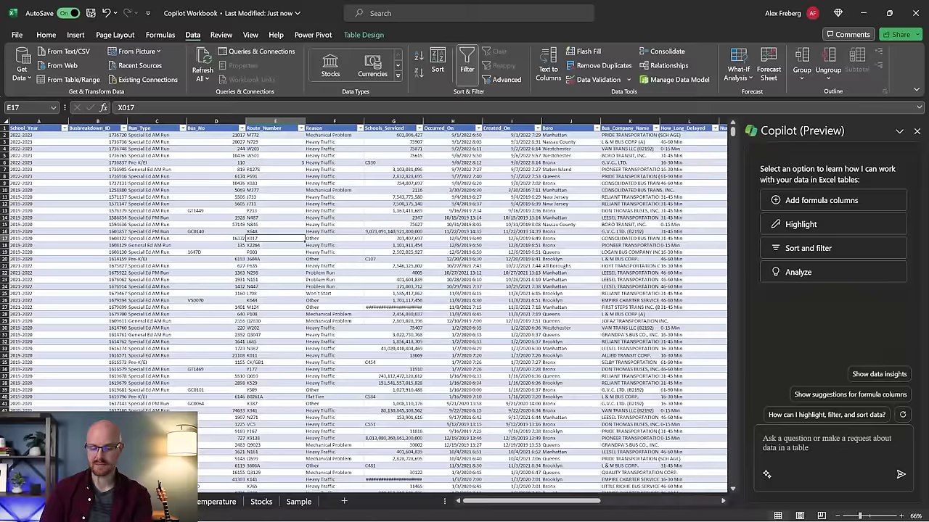
{"action": "left_click", "coordinate": [58, 299]}
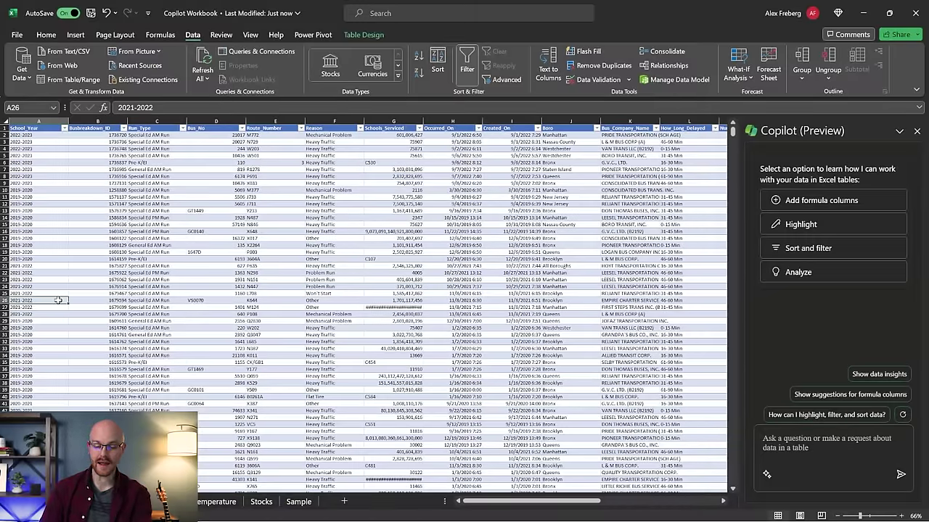
{"action": "key", "text": "ctrl+Down"}
{"action": "scroll", "coordinate": [58, 299], "scroll_direction": "up", "scroll_amount": 10, "text": "ctrl"}
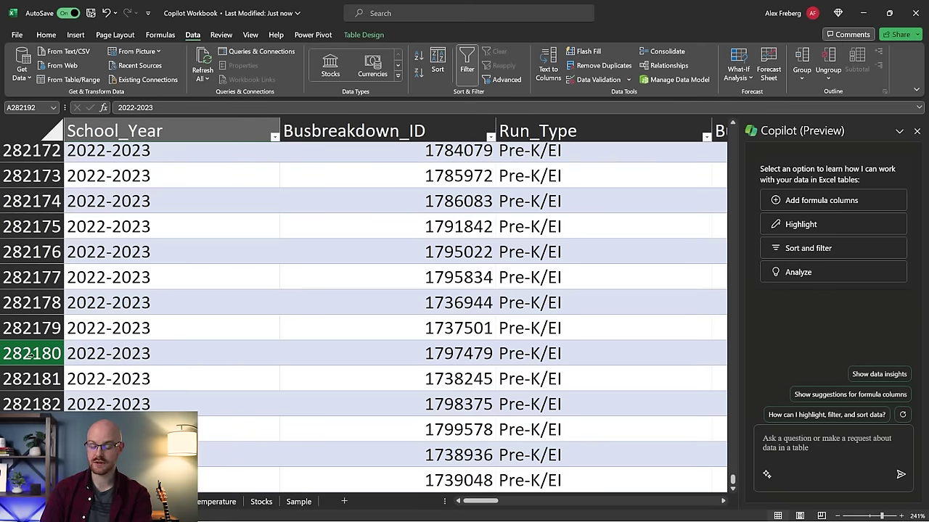
{"action": "scroll", "coordinate": [153, 303], "scroll_direction": "down", "scroll_amount": 3, "text": "ctrl"}
{"action": "scroll", "coordinate": [154, 303], "scroll_direction": "down", "scroll_amount": 6, "text": "ctrl"}
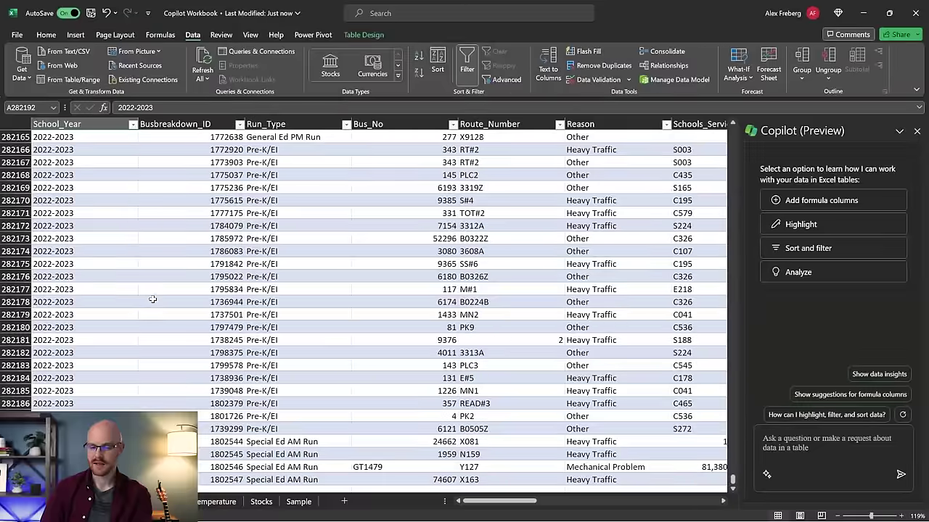
{"action": "left_click", "coordinate": [117, 273]}
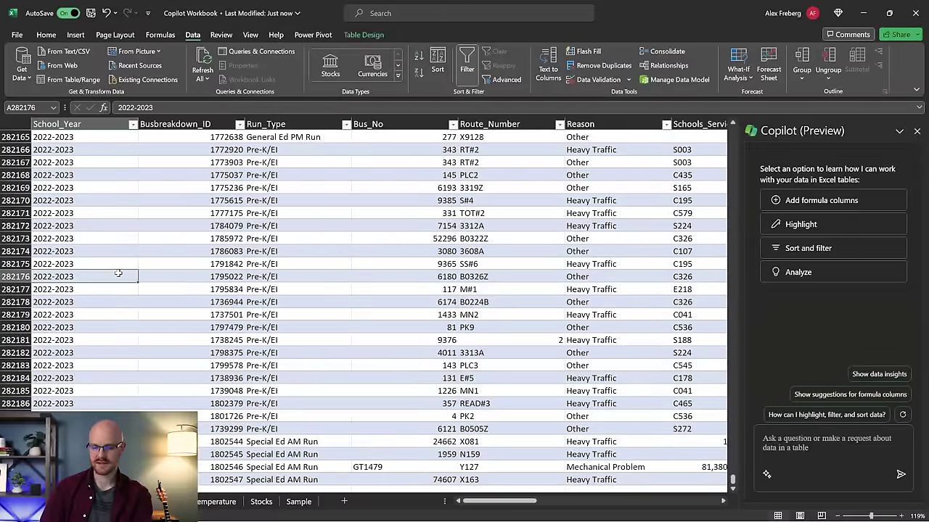
{"action": "key", "text": "ctrl+Home"}
{"action": "scroll", "coordinate": [117, 273], "scroll_direction": "down", "scroll_amount": 4, "text": "ctrl"}
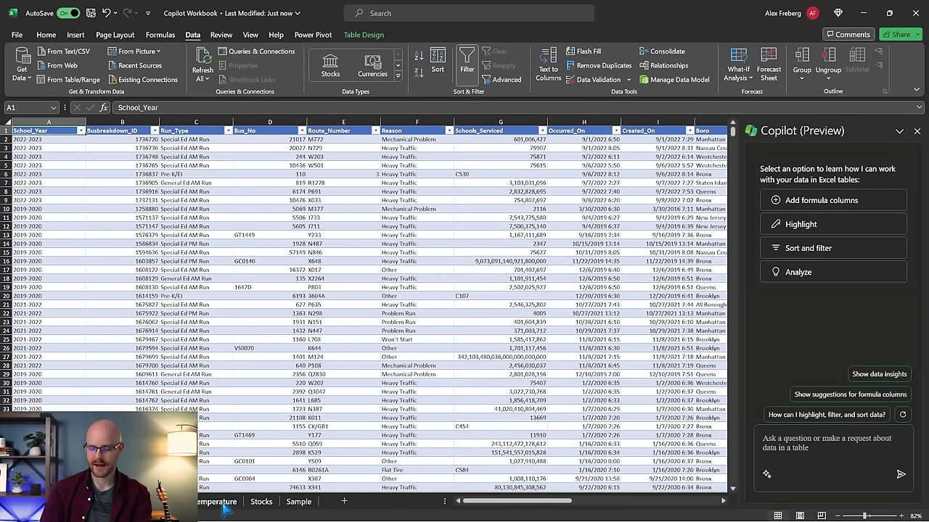
Step: On the Sample sheet, submit the Copilot prompt "Filter the budget where it's greater than 1000"
{"action": "left_click", "coordinate": [298, 502]}
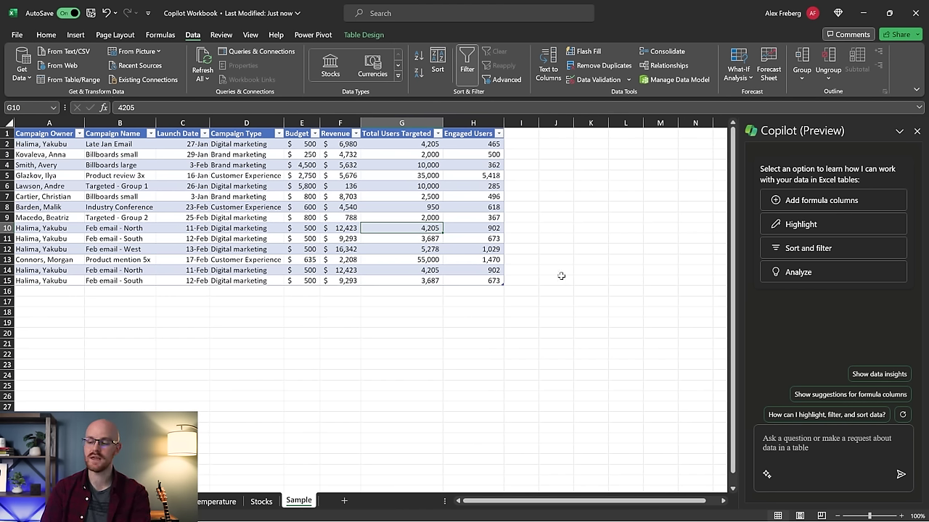
{"action": "left_click", "coordinate": [799, 445]}
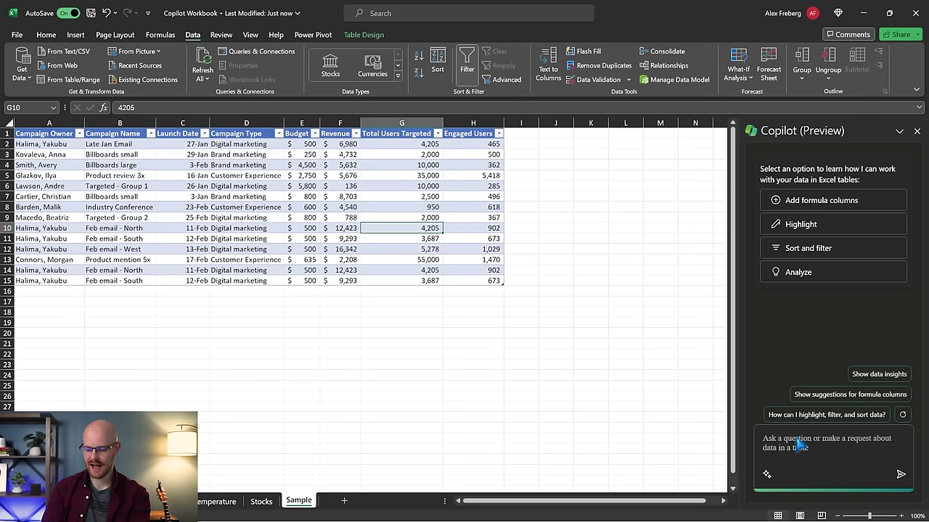
{"action": "type", "text": "Filter"}
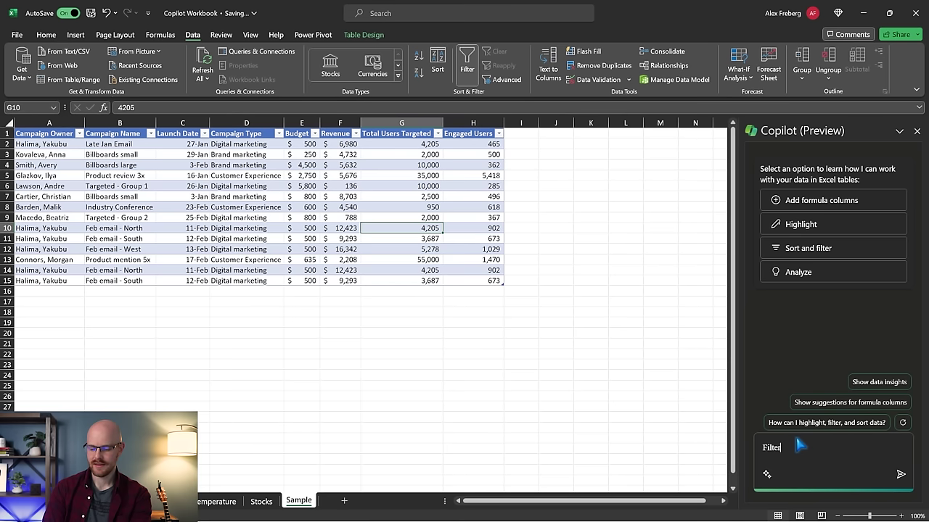
{"action": "type", "text": " the budget whe"}
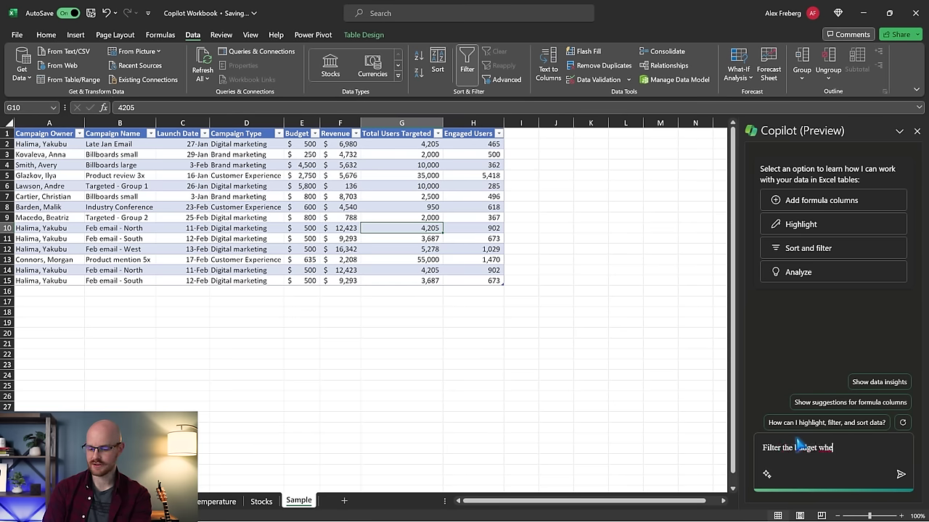
{"action": "type", "text": "re it's greater t"}
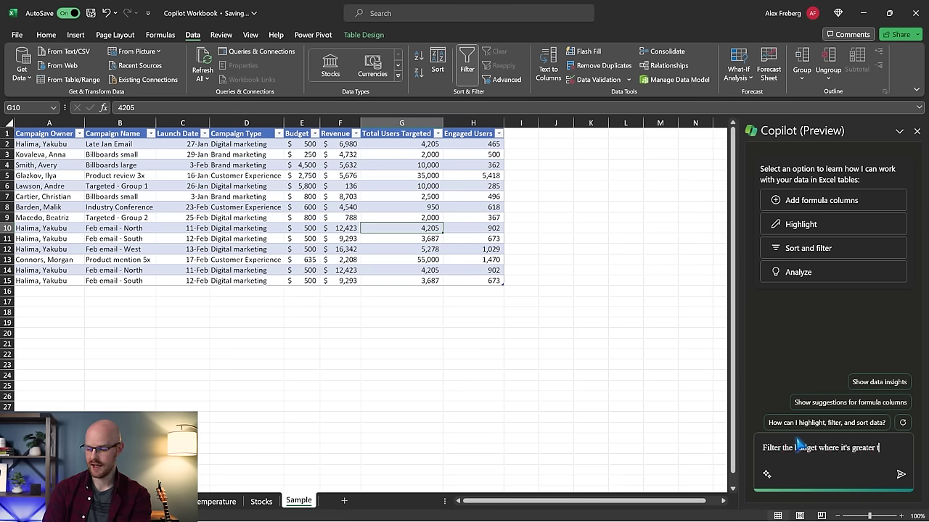
{"action": "type", "text": "han 1000"}
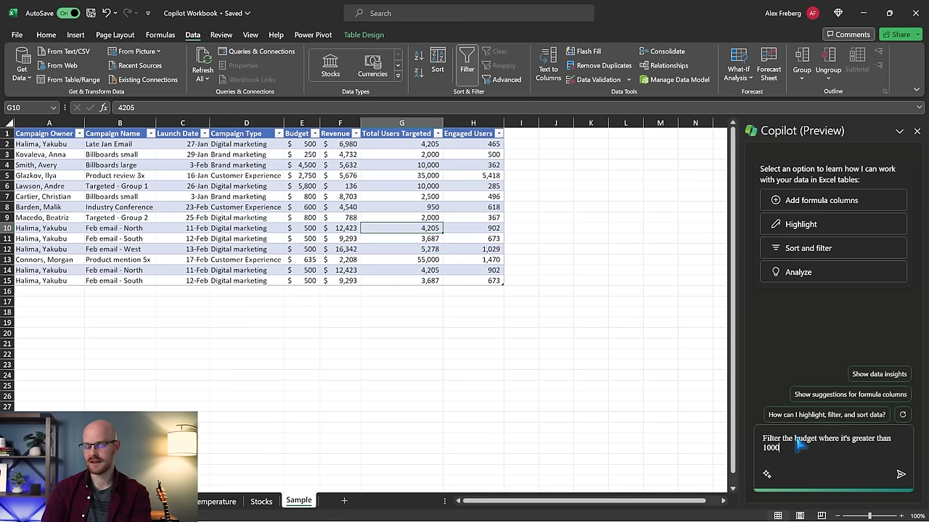
{"action": "key", "text": "Return"}
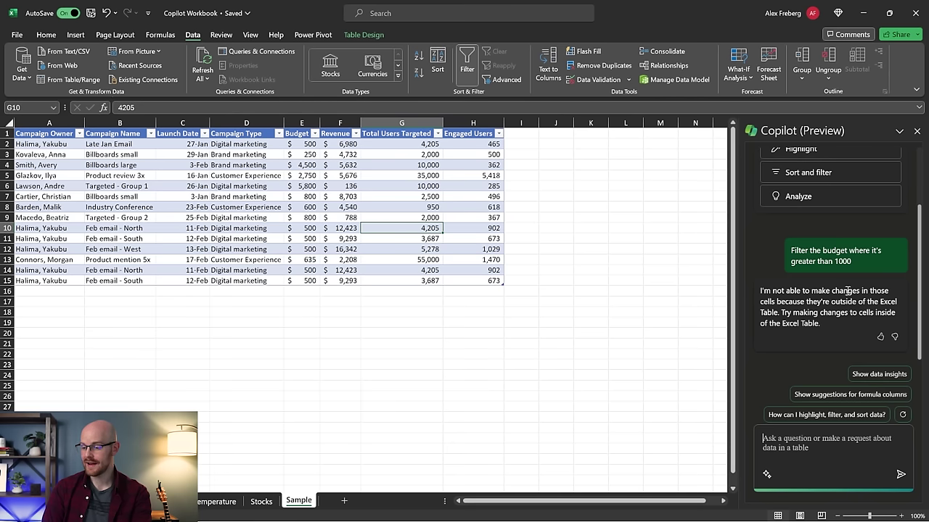
Step: Reuse the earlier filter request and submit it to Copilot as "Filter the Budget column where it's greater than 1000"
{"action": "left_click_drag", "start_coordinate": [860, 265], "coordinate": [792, 255]}
{"action": "key", "text": "ctrl+c"}
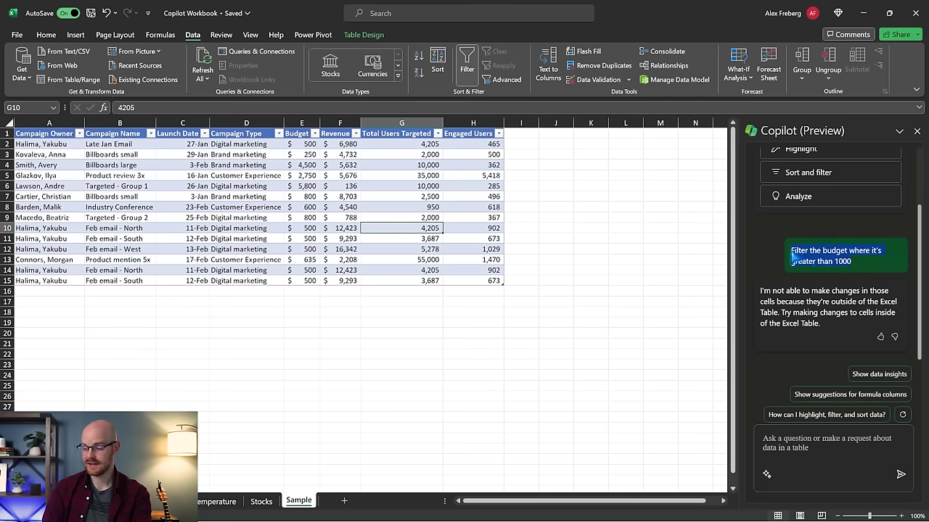
{"action": "left_click", "coordinate": [798, 453]}
{"action": "key", "text": "ctrl+v"}
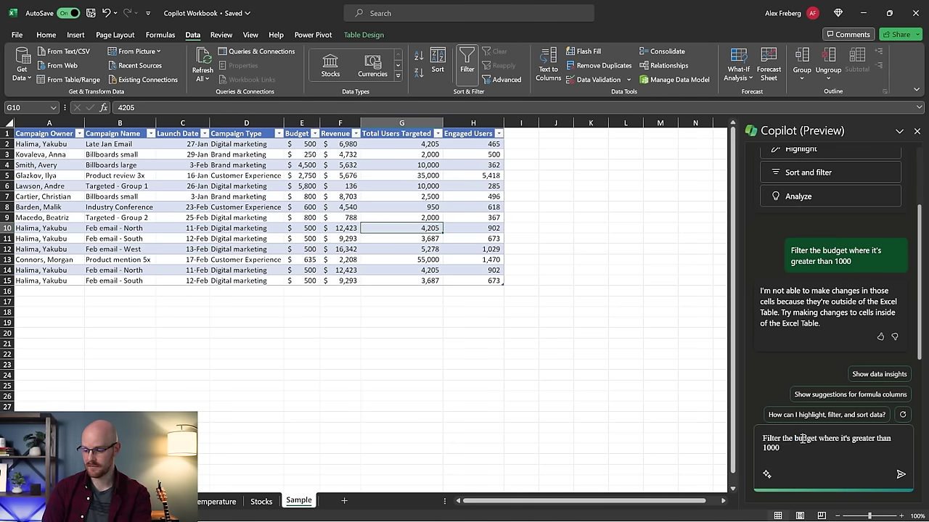
{"action": "left_click", "coordinate": [800, 438]}
{"action": "key", "text": "BackSpace"}
{"action": "type", "text": "B"}
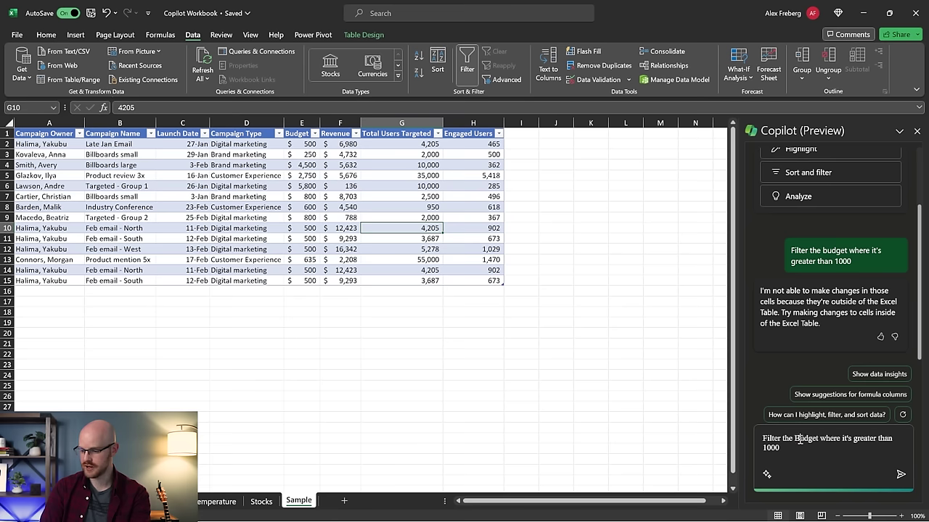
{"action": "left_click", "coordinate": [818, 439]}
{"action": "type", "text": "column"}
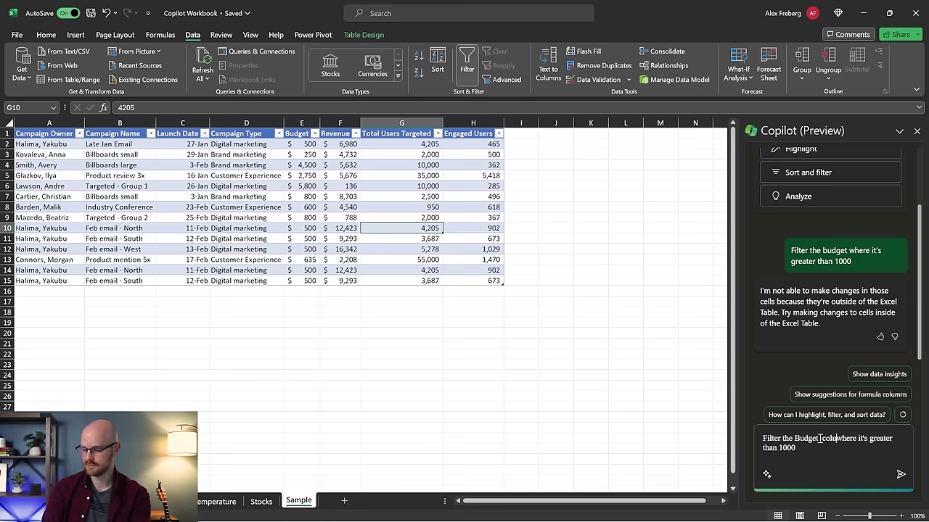
{"action": "key", "text": "Return"}
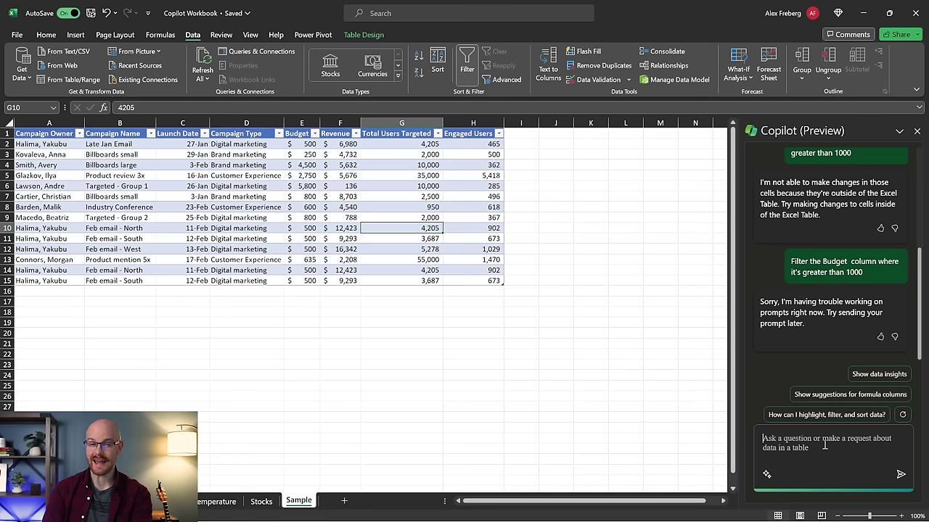
Step: Submit the Copilot prompt 'Highlight top 5 "Total Users Targeted"'
{"action": "type", "text": "High"}
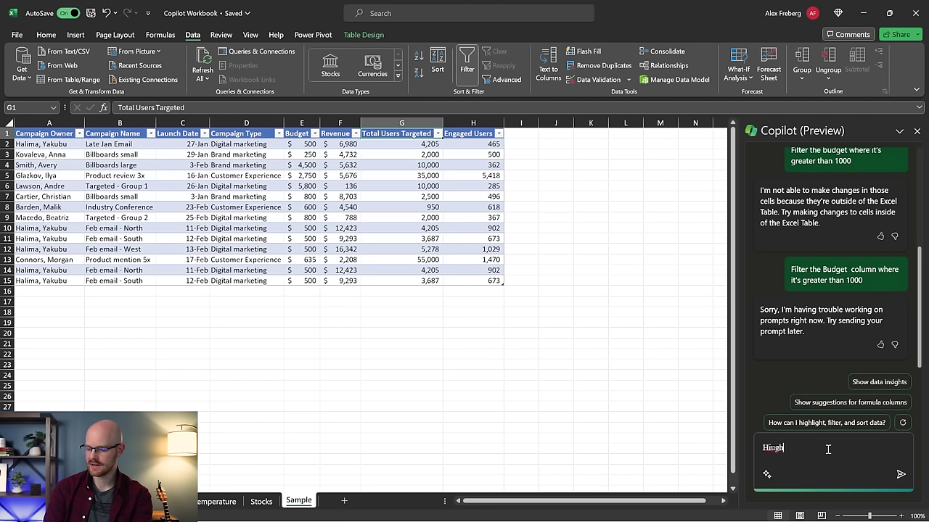
{"action": "type", "text": "l"}
{"action": "key", "text": "BackSpace"}
{"action": "key", "text": "BackSpace"}
{"action": "key", "text": "BackSpace"}
{"action": "key", "text": "BackSpace"}
{"action": "type", "text": "ghlight "}
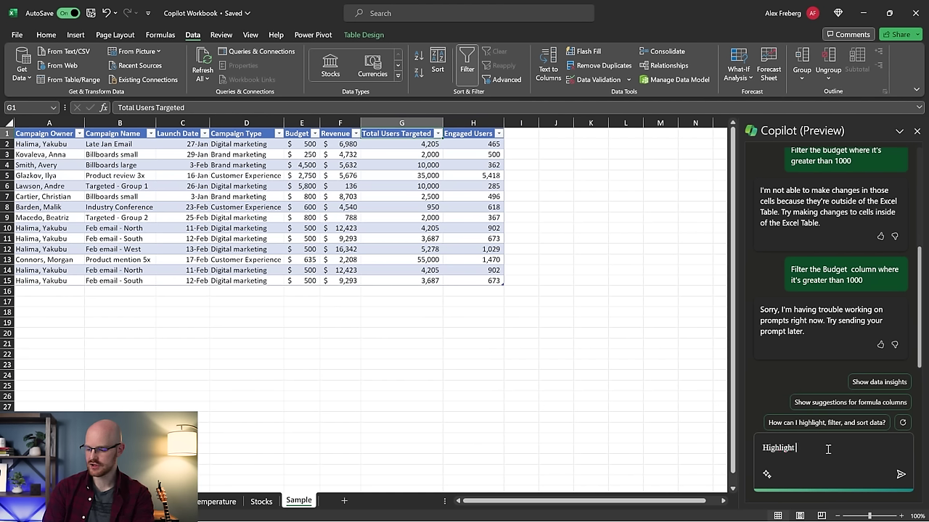
{"action": "type", "text": "\"Total Users Targeted\""}
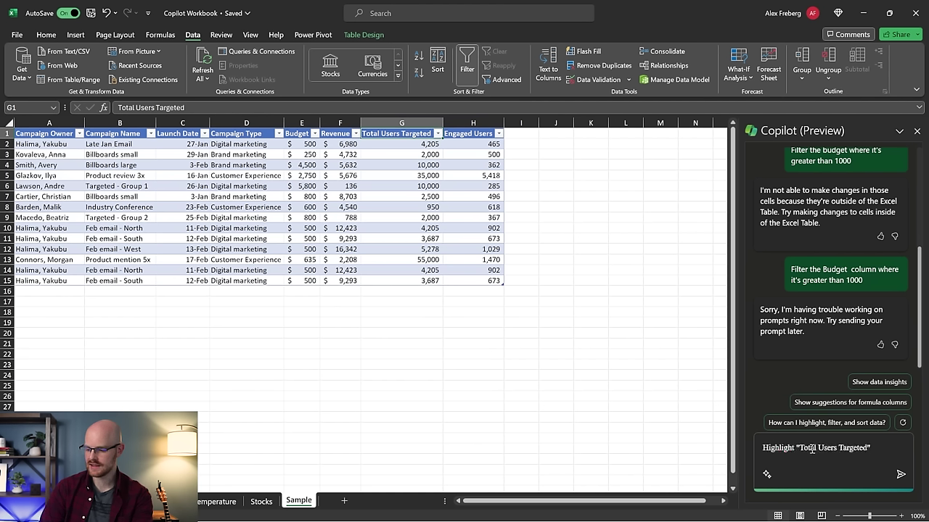
{"action": "left_click", "coordinate": [795, 447]}
{"action": "type", "text": "top 5"}
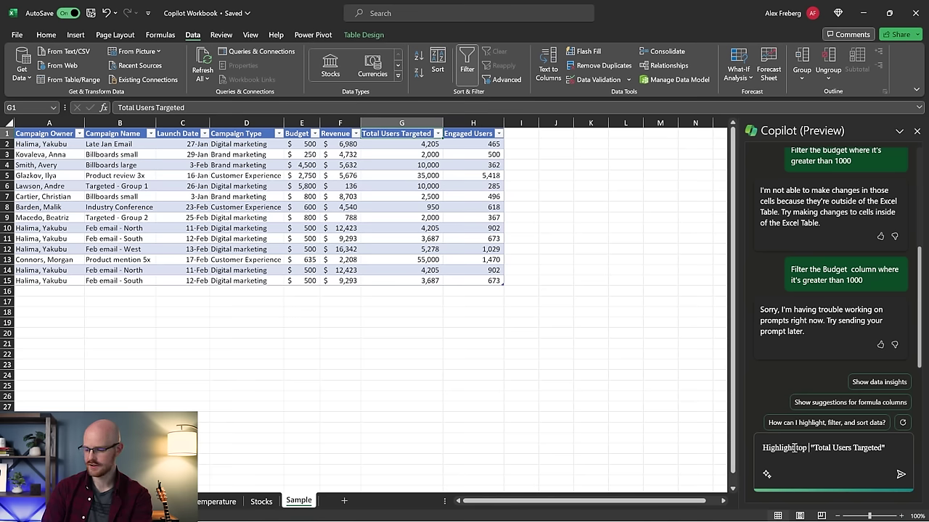
{"action": "key", "text": "Return"}
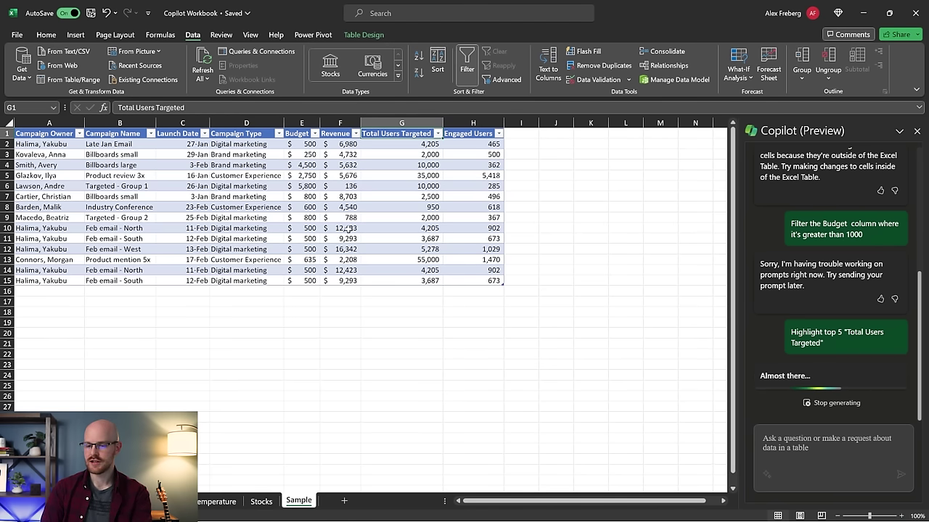
Step: Look through the conditional formatting options for highlighting cells and top or bottom values
{"action": "left_click", "coordinate": [46, 35]}
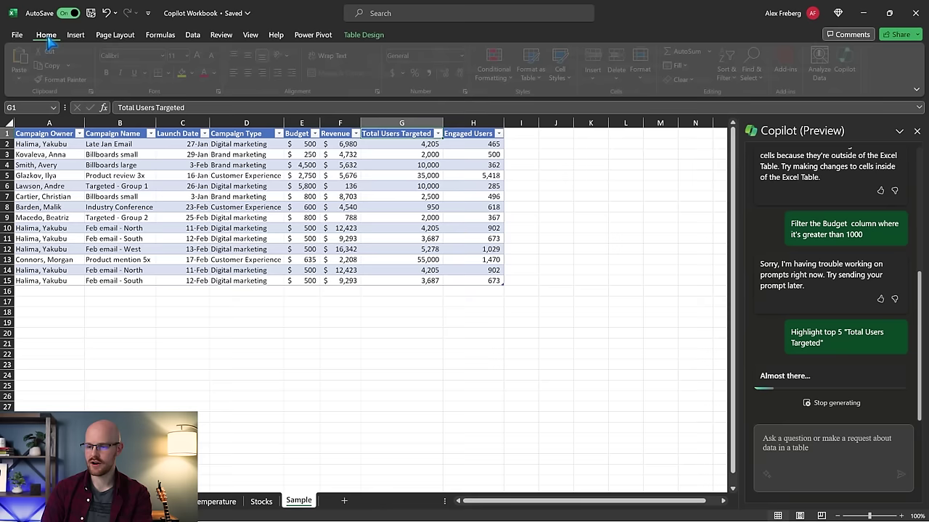
{"action": "left_click", "coordinate": [510, 76]}
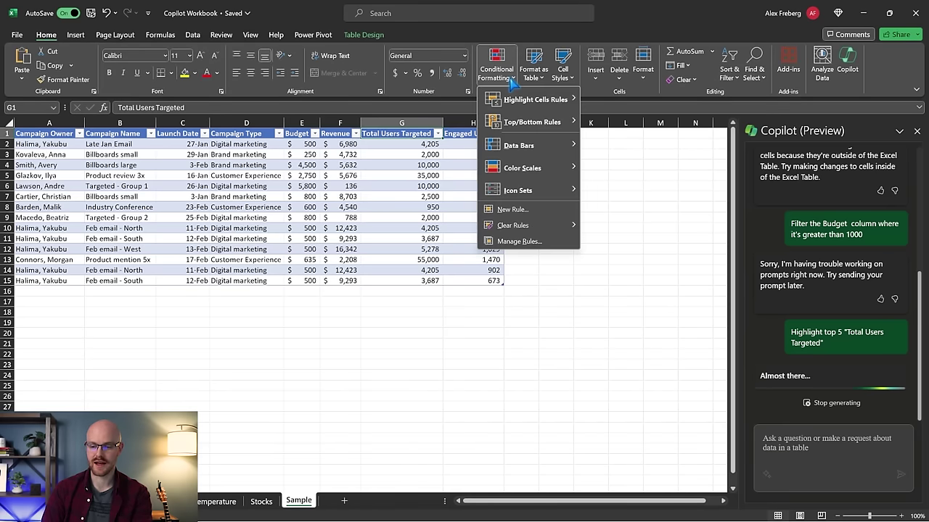
{"action": "mouse_move", "coordinate": [521, 102]}
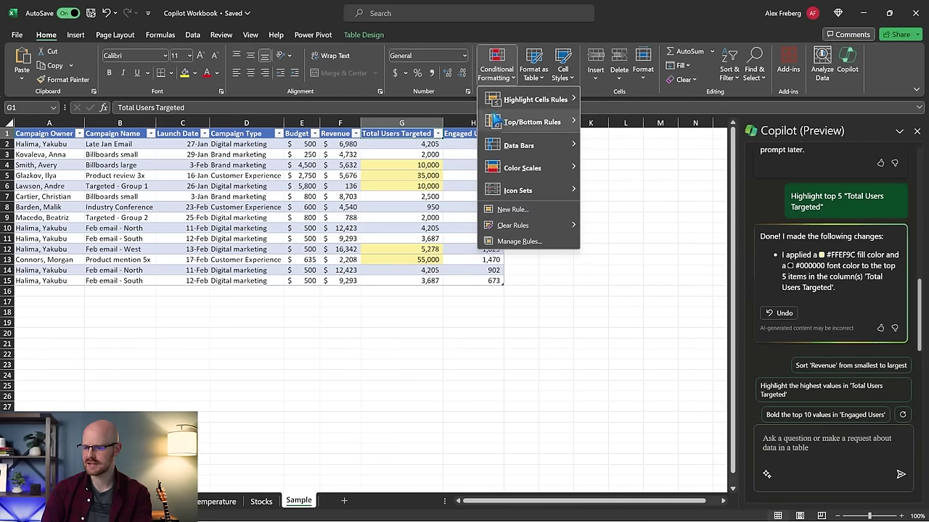
{"action": "mouse_move", "coordinate": [552, 125]}
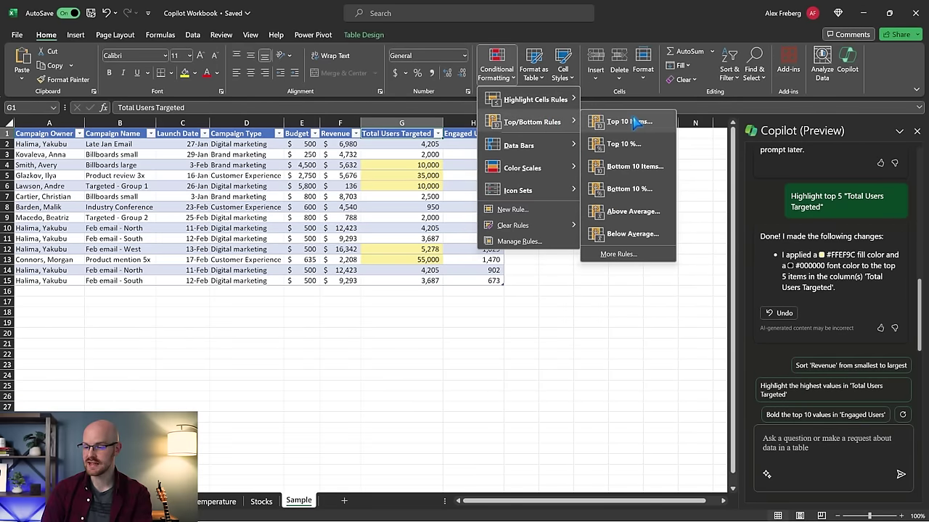
{"action": "left_click", "coordinate": [415, 225]}
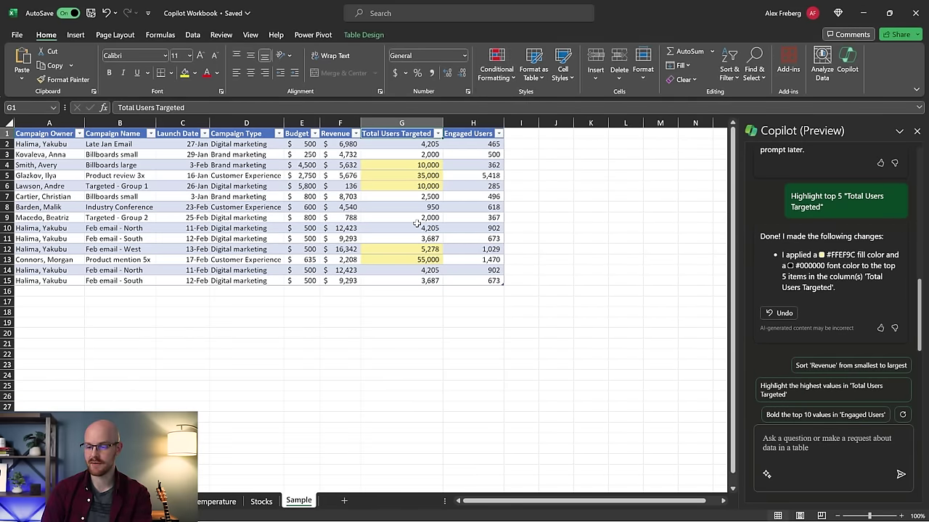
Step: Check each highlighted value in the Total Users Targeted column
{"action": "left_click", "coordinate": [417, 167]}
{"action": "left_click", "coordinate": [418, 177]}
{"action": "left_click", "coordinate": [416, 187]}
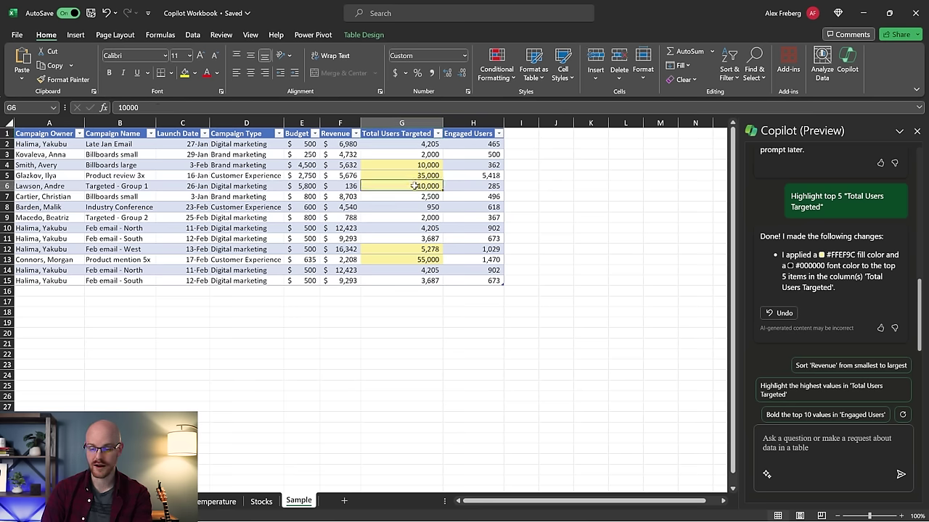
{"action": "left_click", "coordinate": [412, 250]}
{"action": "left_click_drag", "start_coordinate": [412, 250], "coordinate": [428, 261]}
{"action": "left_click", "coordinate": [543, 249]}
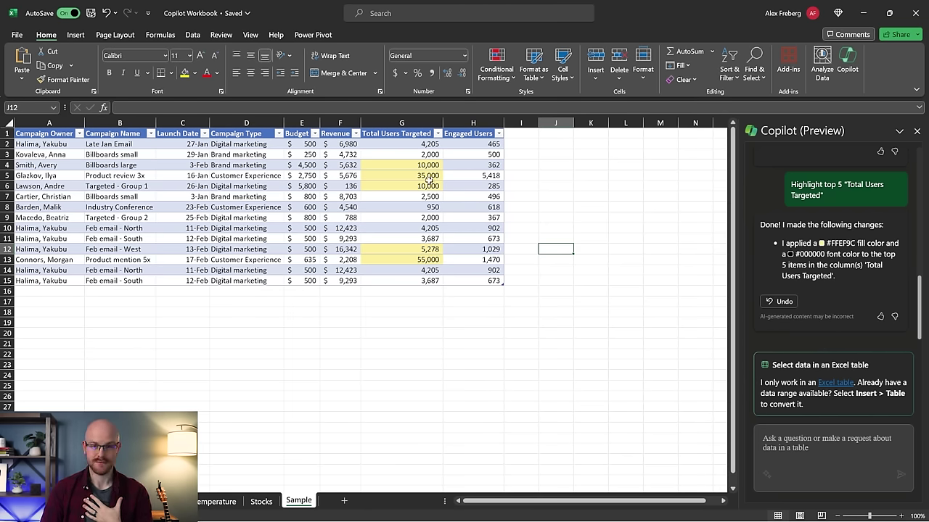
Step: Try a Top 10 Items rule on the Total Users Targeted column, with rank 5 and Light Red Fill with Dark Red Text
{"action": "left_click", "coordinate": [415, 123]}
{"action": "left_click", "coordinate": [508, 79]}
{"action": "mouse_move", "coordinate": [540, 122]}
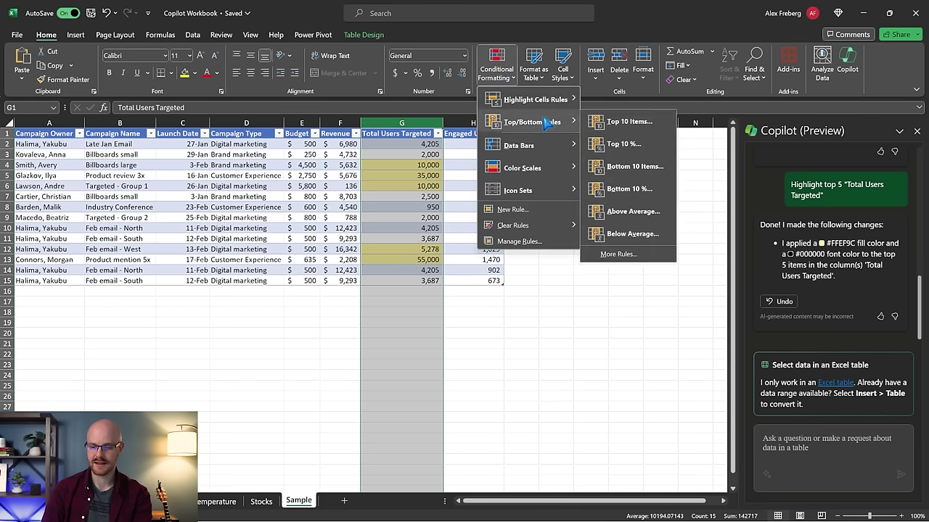
{"action": "left_click", "coordinate": [620, 121]}
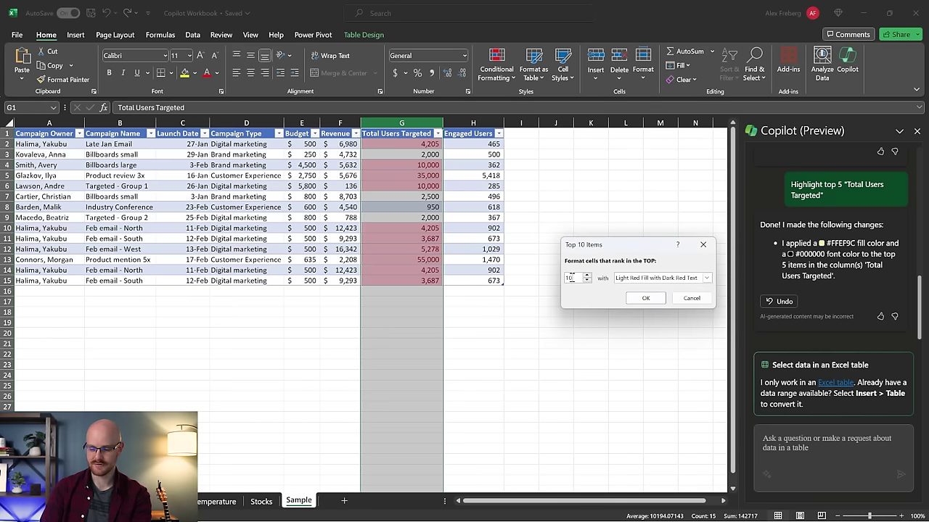
{"action": "type", "text": "5"}
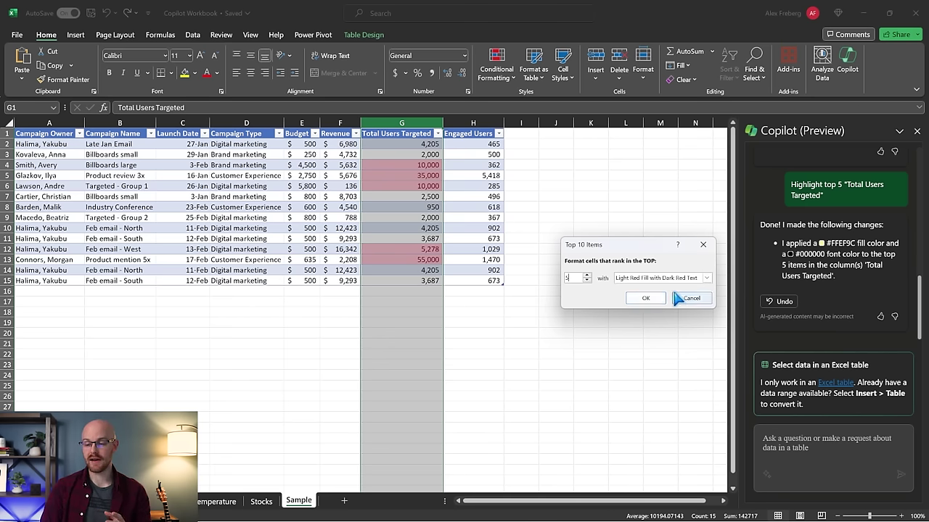
{"action": "left_click", "coordinate": [643, 299]}
{"action": "left_click", "coordinate": [593, 271]}
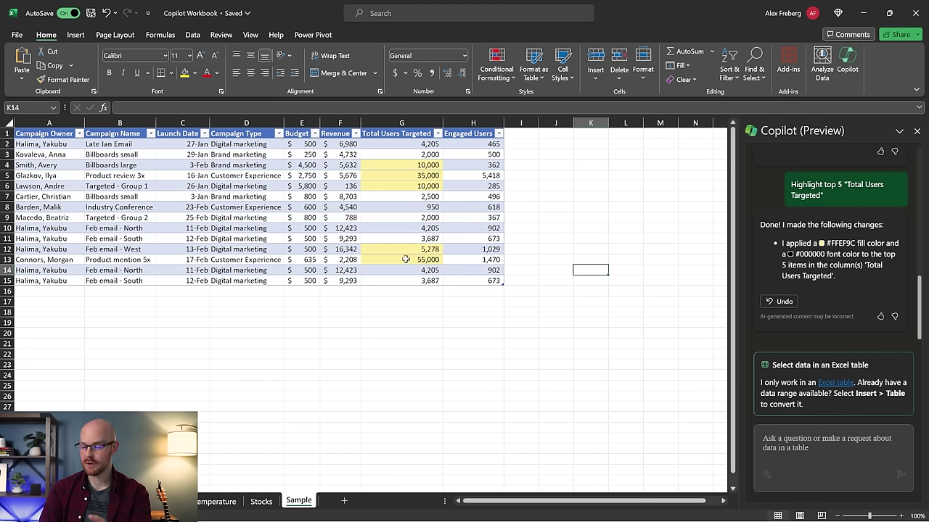
Step: Submit the Copilot prompt "Which owner has the biggest budget overall?" for the Sample table
{"action": "left_click", "coordinate": [473, 238]}
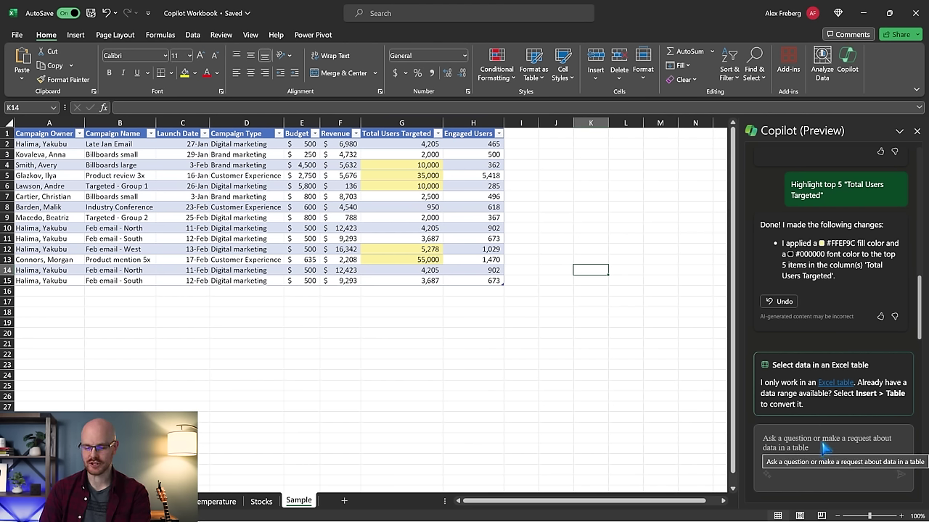
{"action": "left_click", "coordinate": [848, 451]}
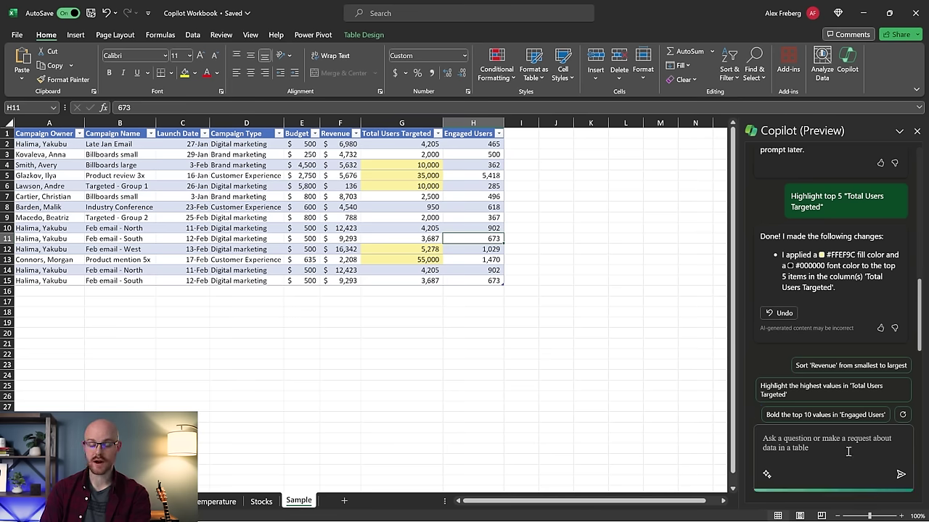
{"action": "type", "text": "Wh"}
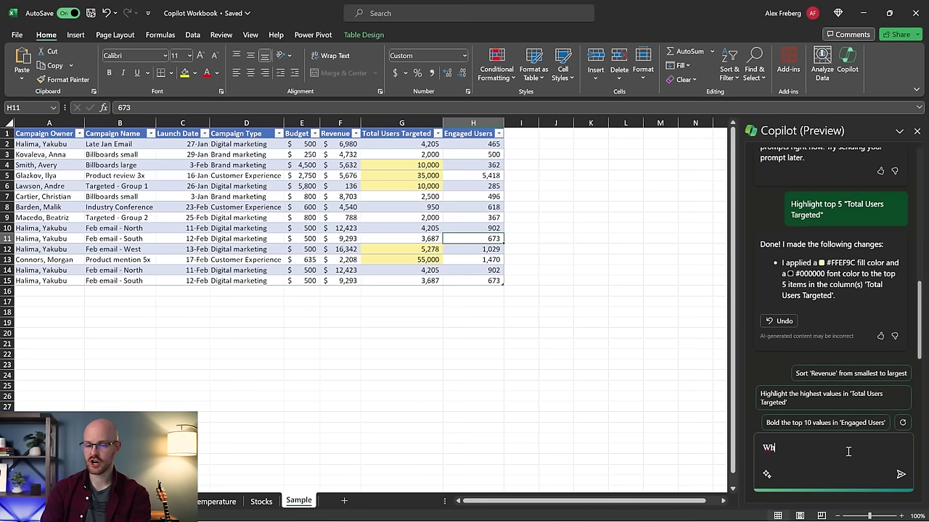
{"action": "type", "text": "ich owner "}
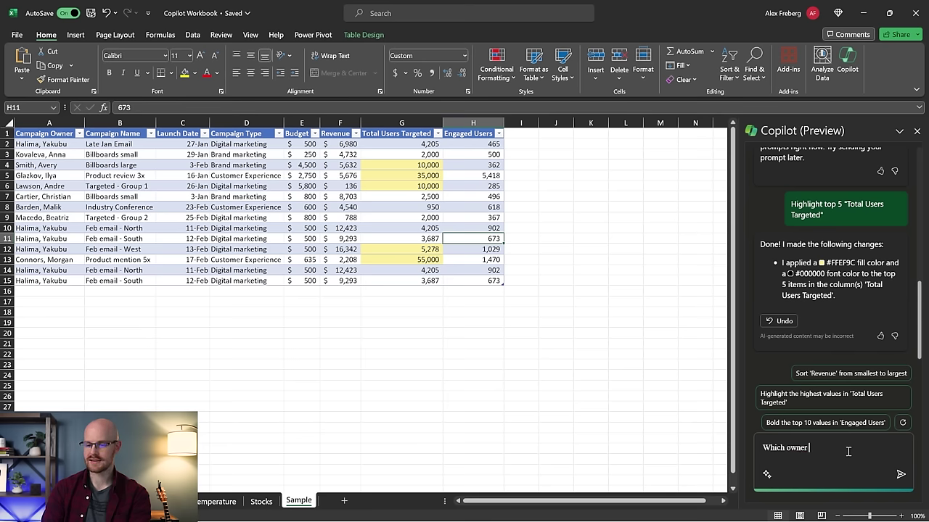
{"action": "type", "text": "has the biggest bud"}
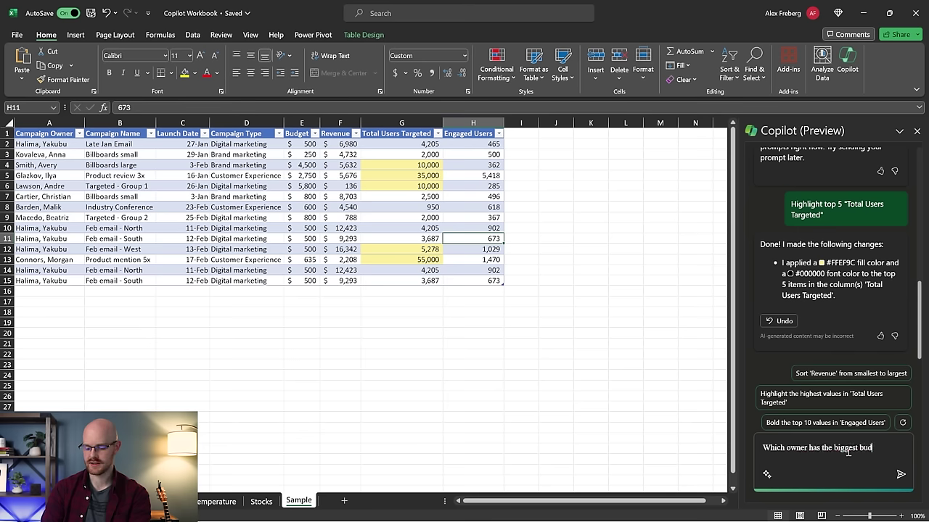
{"action": "type", "text": "get overall?"}
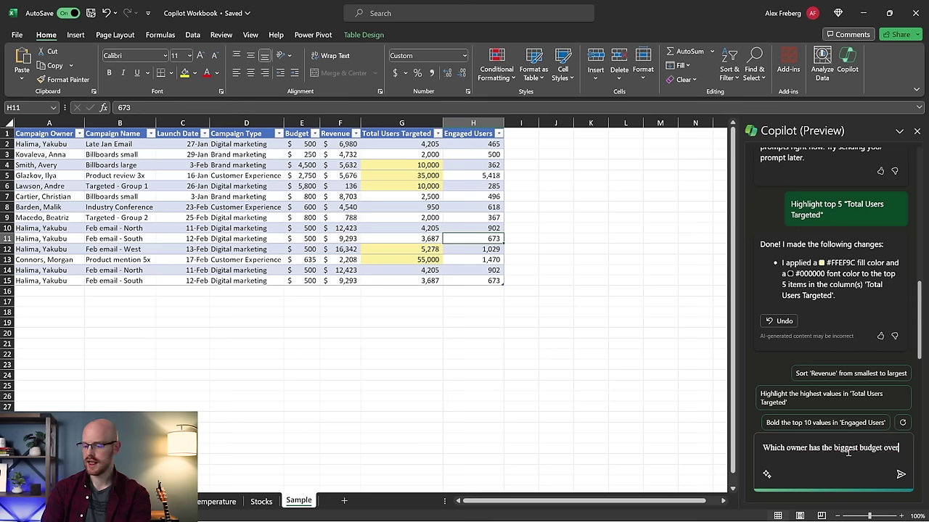
{"action": "key", "text": "Return"}
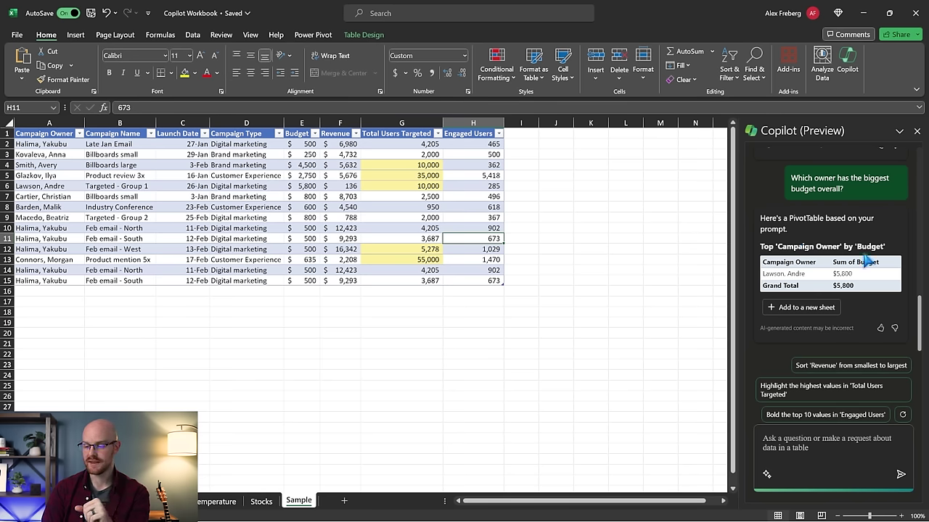
Step: Add Copilot's PivotTable of campaign owner by budget to a new sheet and inspect its fields and cells
{"action": "left_click", "coordinate": [804, 311]}
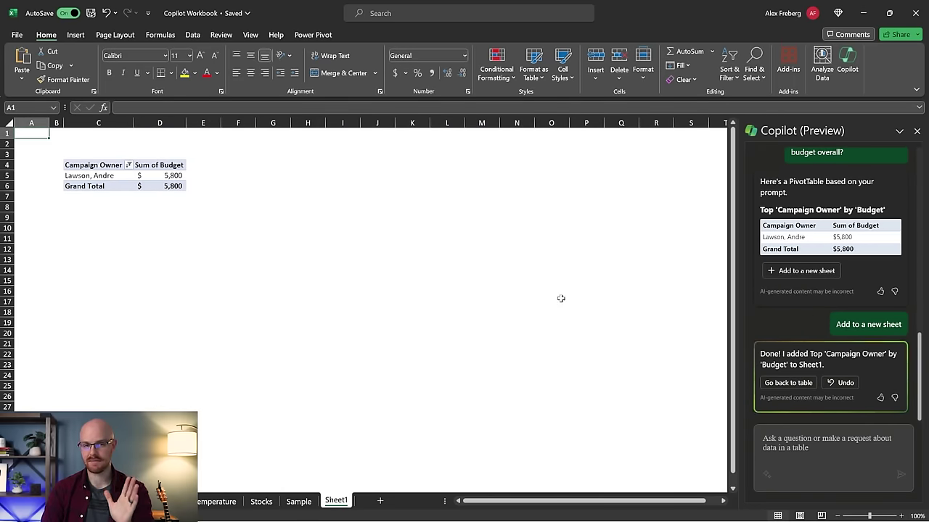
{"action": "left_click", "coordinate": [294, 206]}
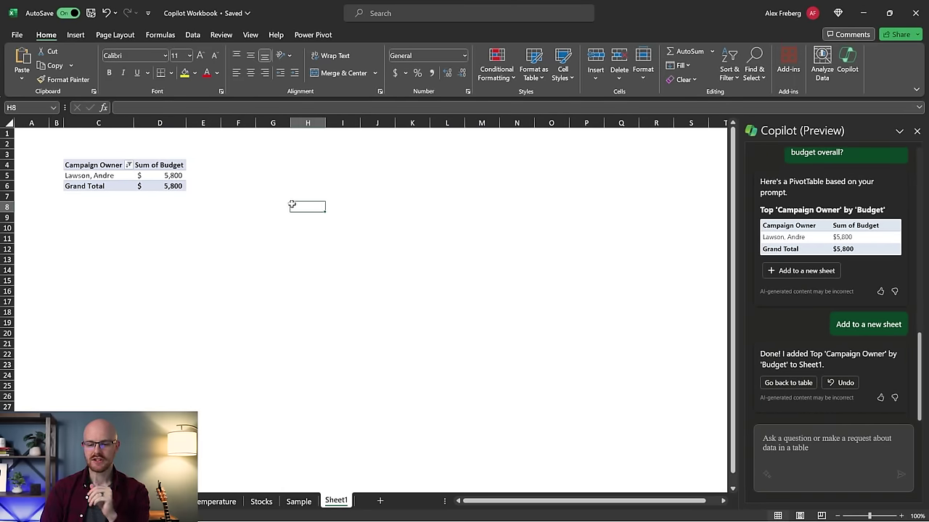
{"action": "left_click", "coordinate": [93, 165]}
{"action": "key", "text": "ctrl+a"}
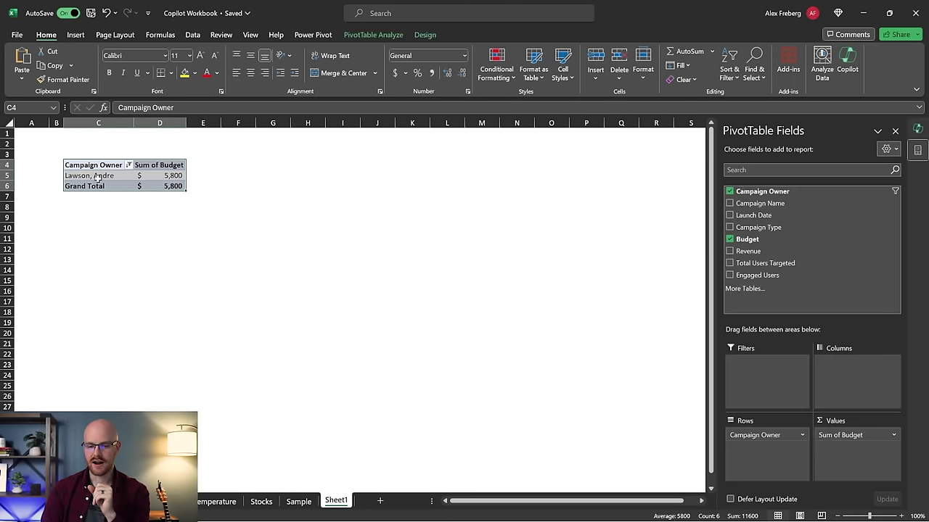
{"action": "left_click", "coordinate": [97, 177]}
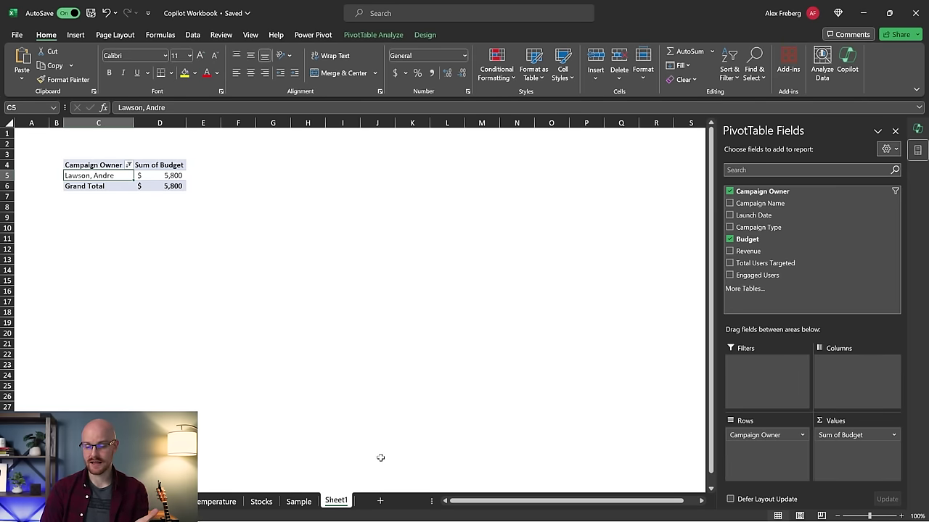
Step: Open the Temperature sheet, look over the end of its table, and select a date cell near the start
{"action": "left_click", "coordinate": [299, 502]}
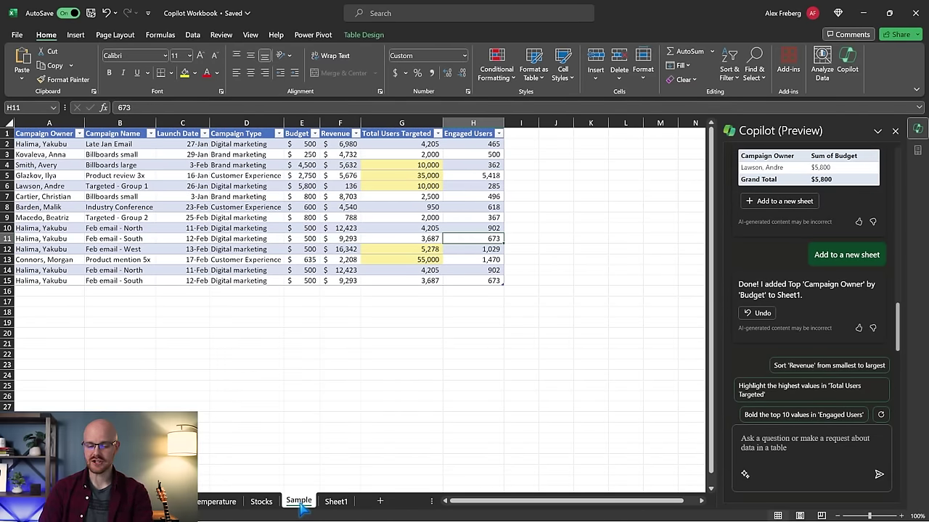
{"action": "left_click", "coordinate": [263, 506]}
{"action": "left_click", "coordinate": [221, 502]}
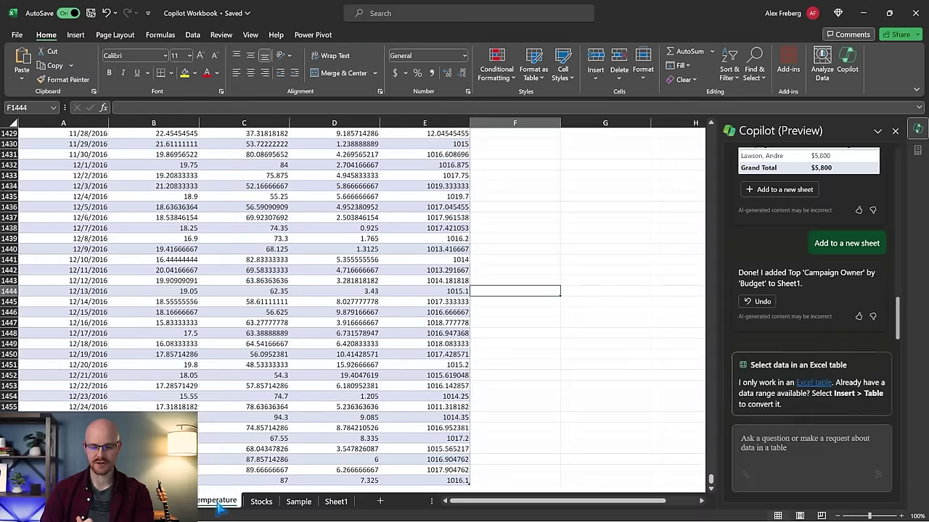
{"action": "scroll", "coordinate": [287, 228], "scroll_direction": "down", "scroll_amount": 4}
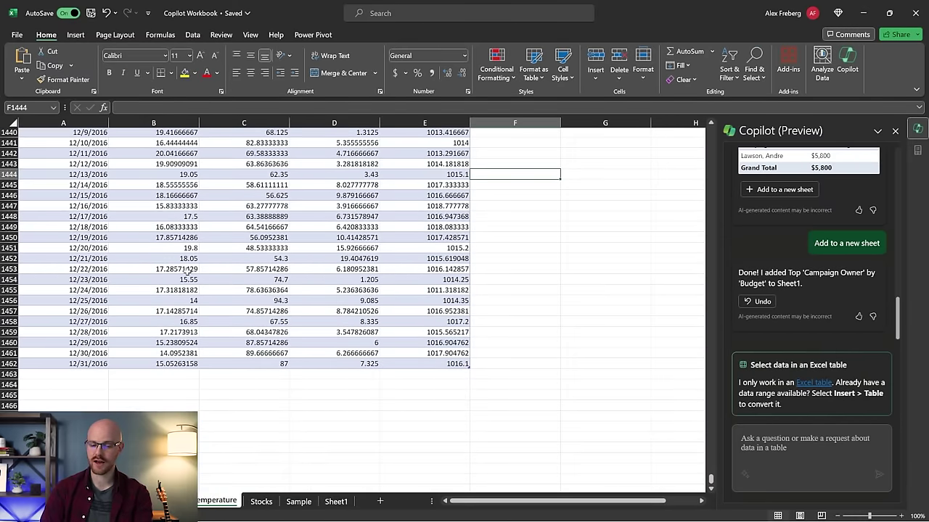
{"action": "left_click", "coordinate": [84, 290]}
{"action": "double_click", "coordinate": [84, 289]}
{"action": "key", "text": "Escape"}
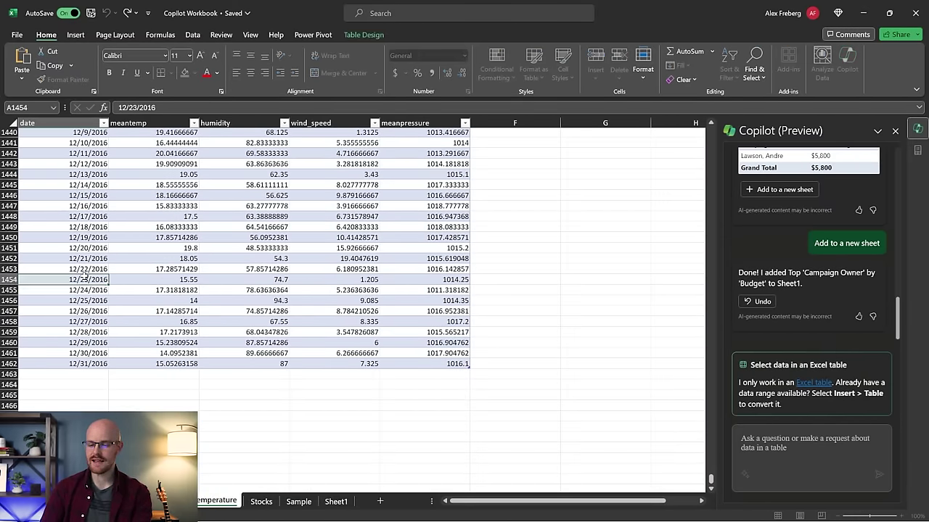
{"action": "key", "text": "ctrl+Home"}
{"action": "left_click", "coordinate": [103, 219]}
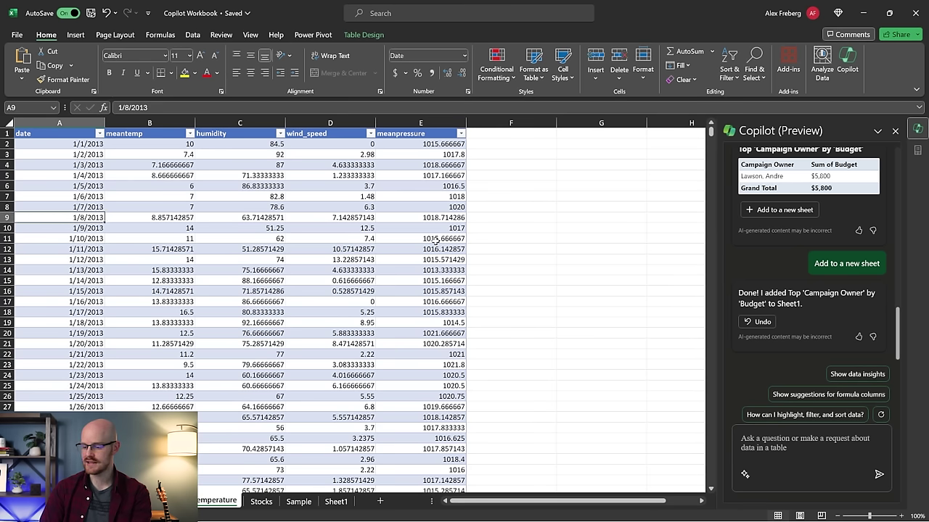
Step: Submit the Copilot prompt "Create a time series graph showing the average humidity per month." for the Temperature table
{"action": "left_click", "coordinate": [808, 446]}
{"action": "type", "text": "Create a time seri"}
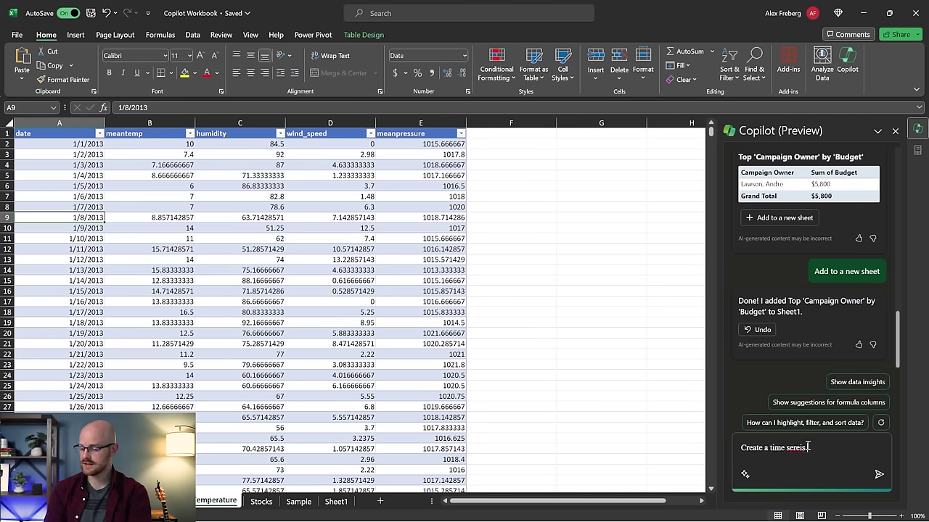
{"action": "type", "text": "es graph"}
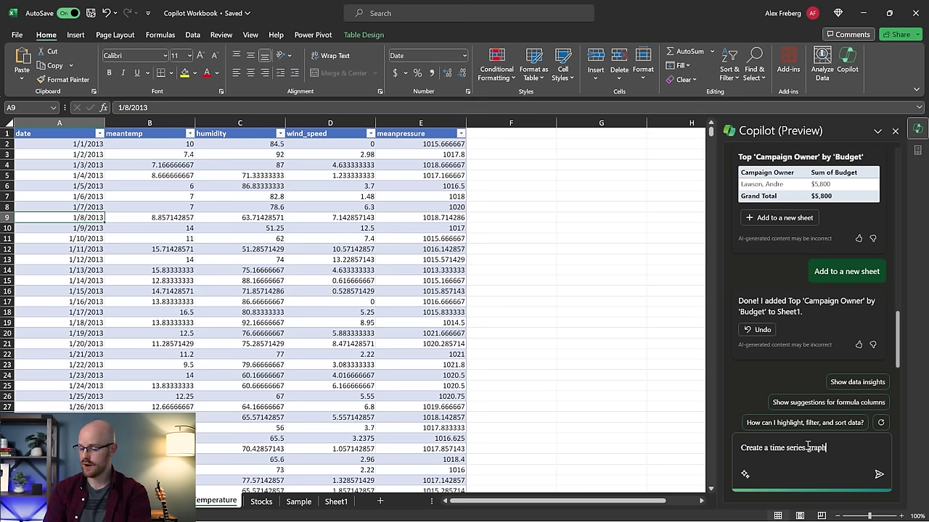
{"action": "type", "text": " showing the av"}
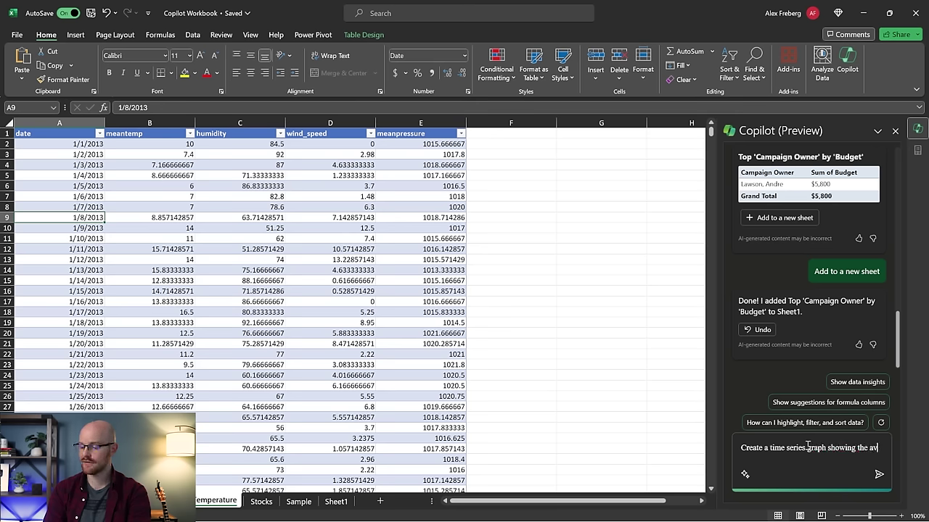
{"action": "type", "text": "erage humid"}
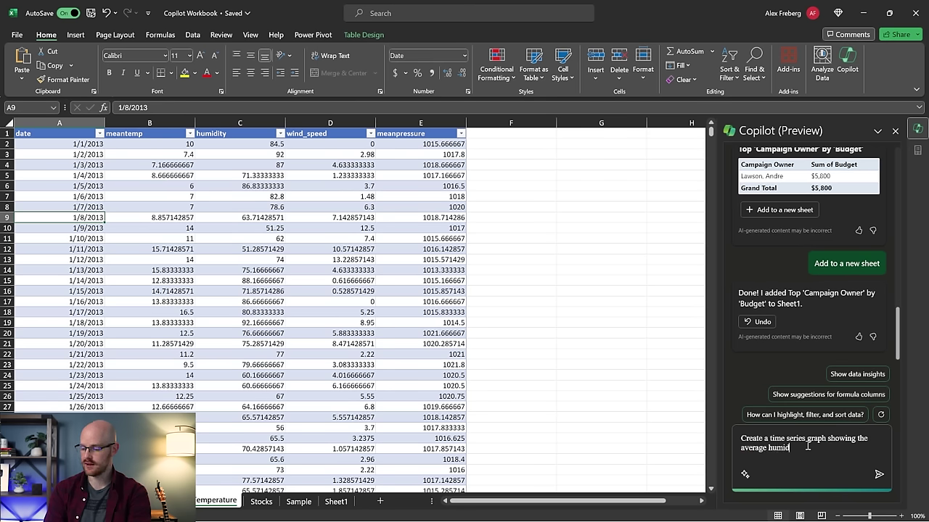
{"action": "type", "text": "ity per month."}
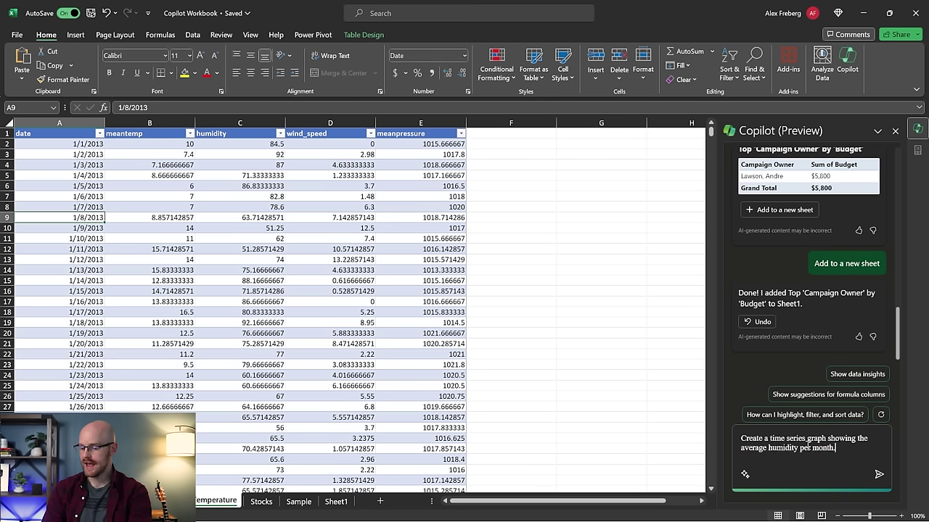
{"action": "key", "text": "Return"}
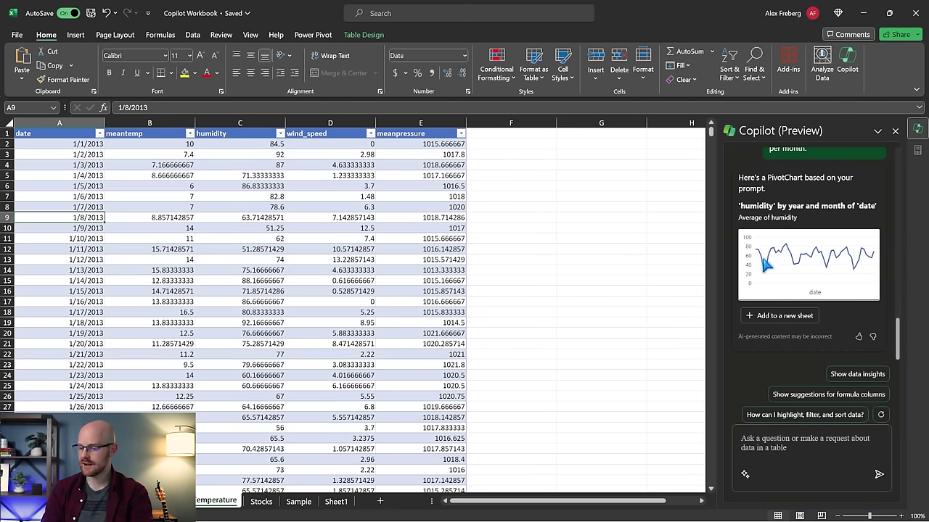
Step: Add Copilot's PivotChart of average humidity by year and month to a new sheet and inspect the 2013 month rows
{"action": "left_click", "coordinate": [783, 317]}
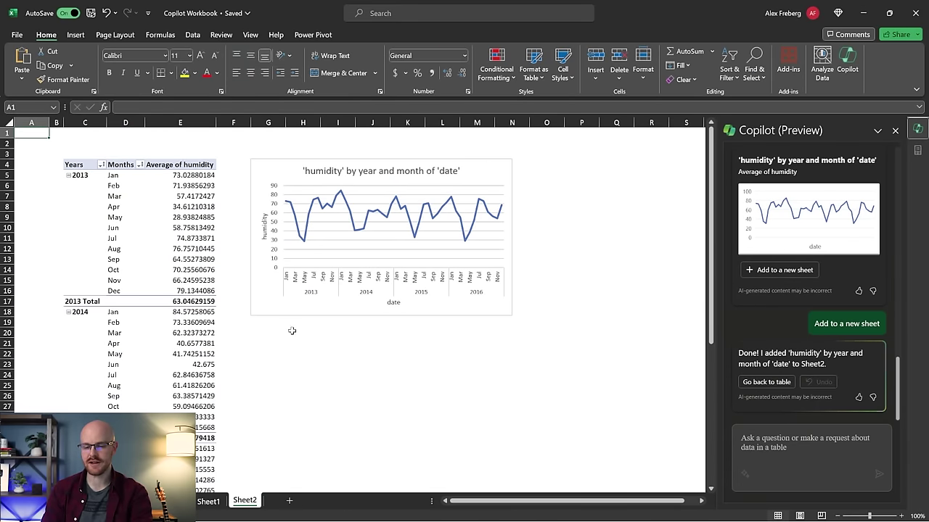
{"action": "left_click", "coordinate": [122, 197]}
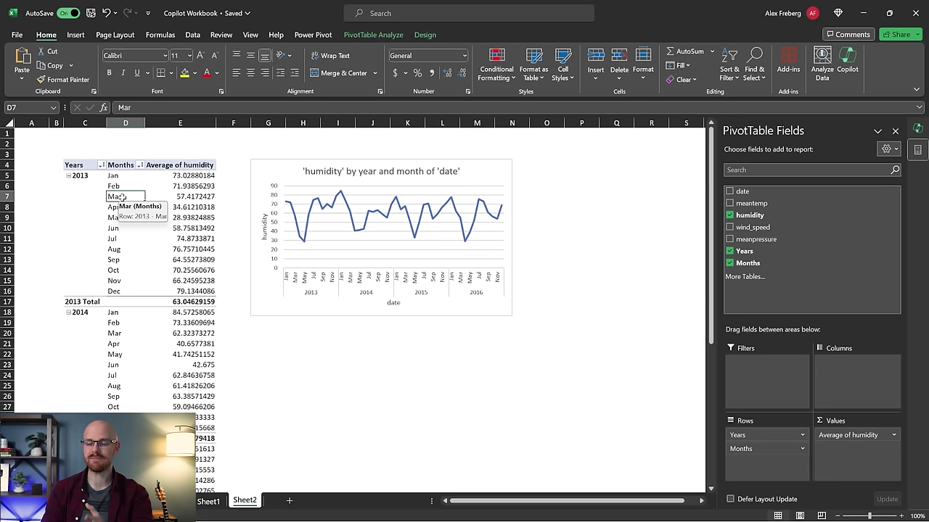
{"action": "left_click", "coordinate": [126, 249]}
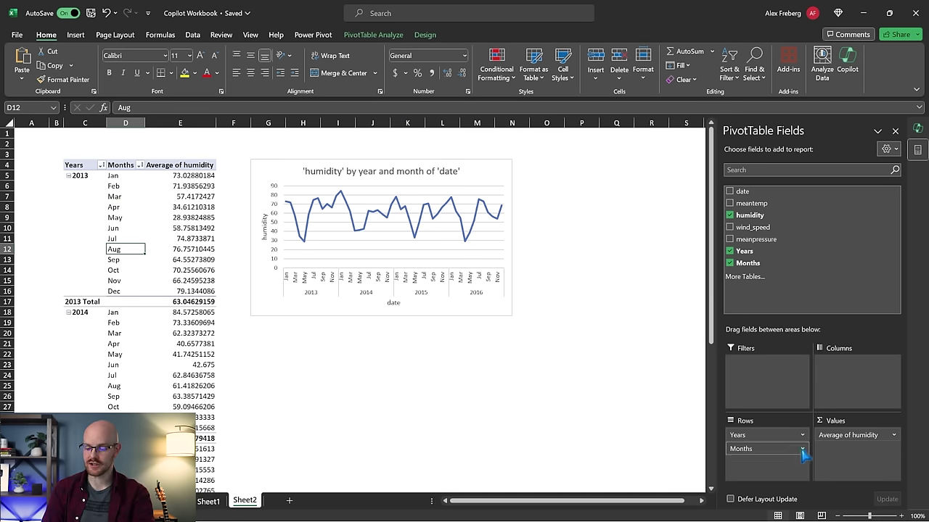
Step: Try removing the Months field from the humidity PivotTable's rows, undo the removal, and select the chart
{"action": "left_click_drag", "start_coordinate": [779, 446], "coordinate": [795, 278]}
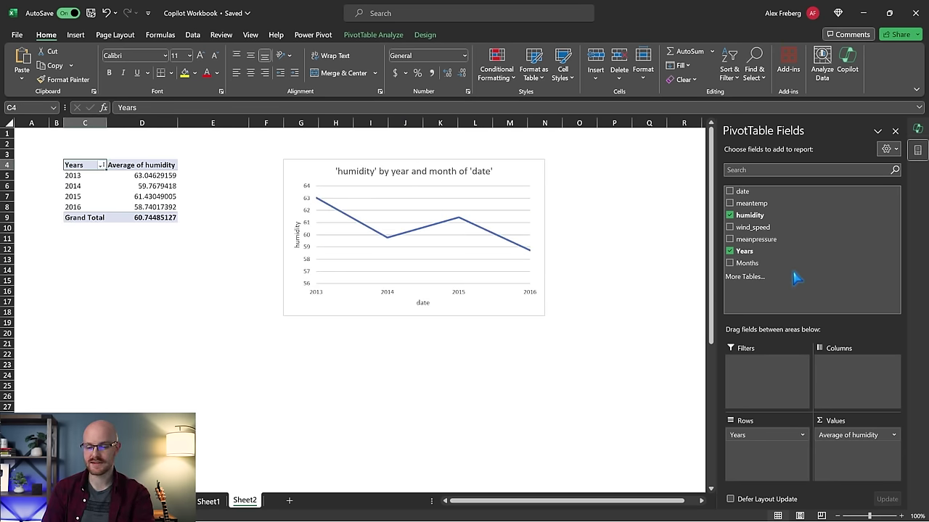
{"action": "key", "text": "ctrl+z"}
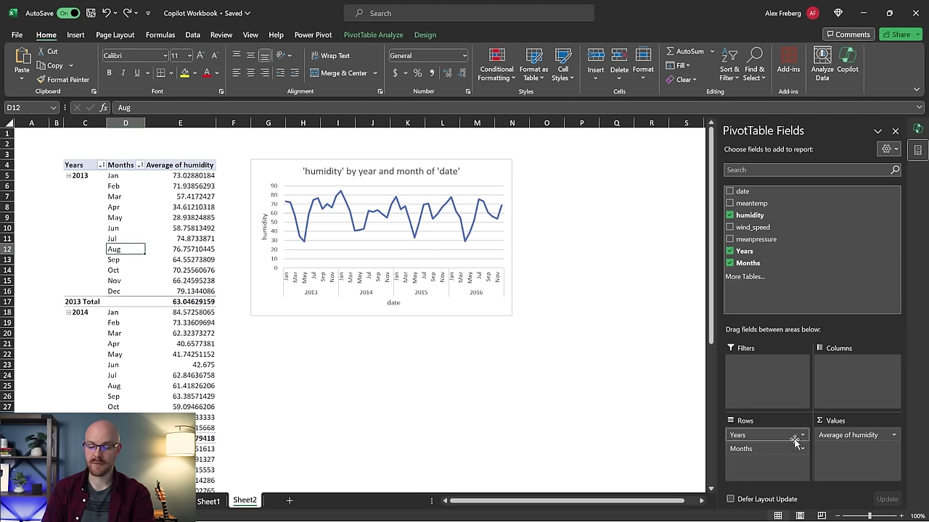
{"action": "left_click", "coordinate": [351, 265]}
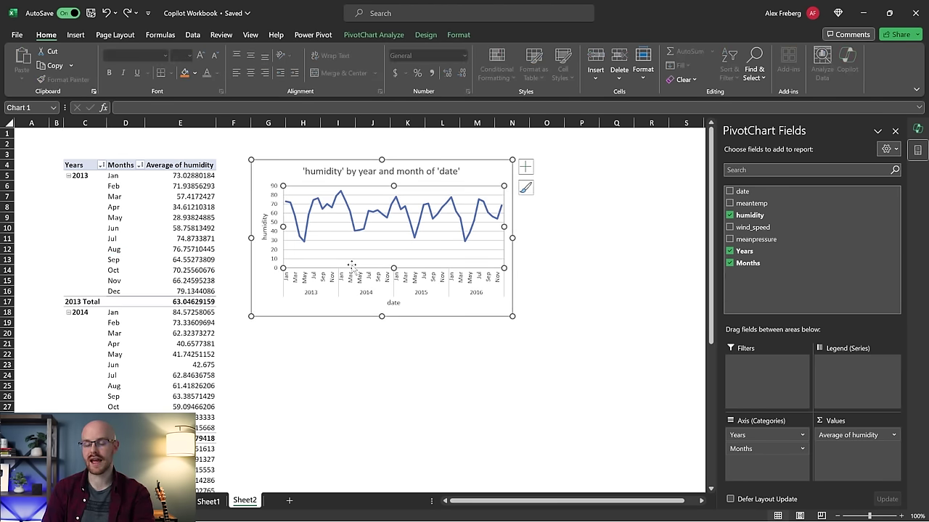
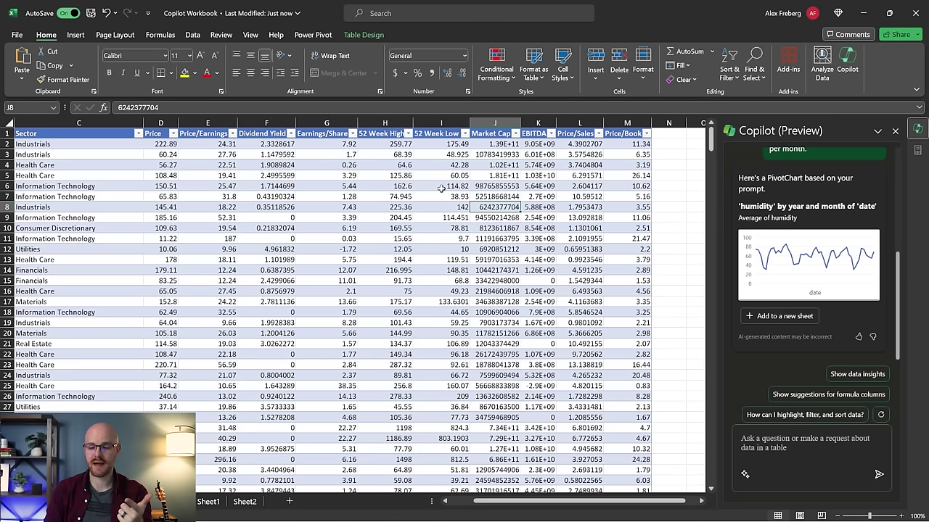
Step: Examine the 52 Week High and 52 Week Low columns and their first-row values in the Stocks table
{"action": "left_click", "coordinate": [391, 135]}
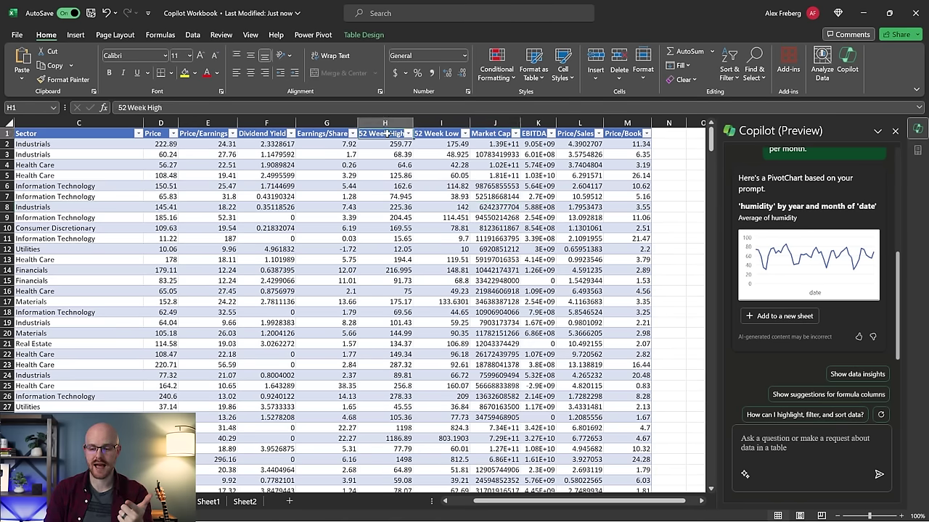
{"action": "left_click", "coordinate": [439, 133]}
{"action": "scroll", "coordinate": [436, 141], "scroll_direction": "up", "scroll_amount": 5, "text": "ctrl"}
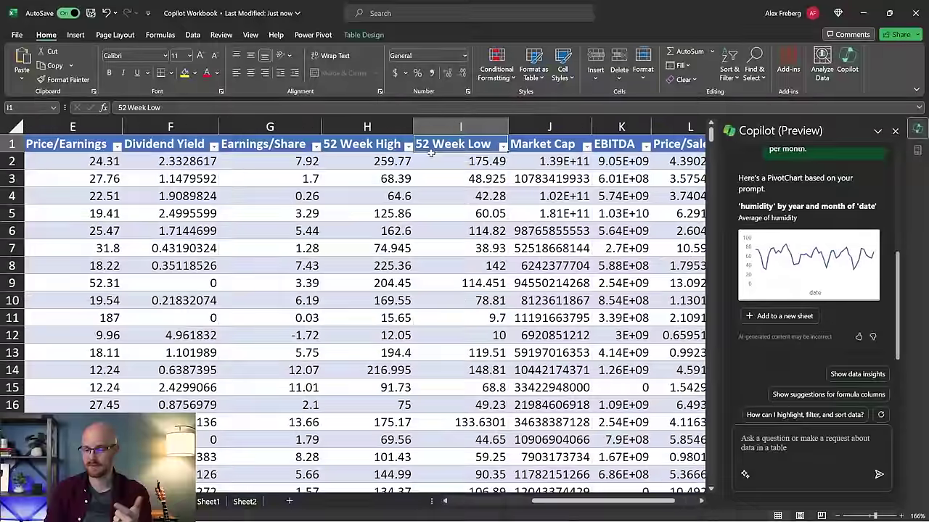
{"action": "left_click", "coordinate": [438, 161]}
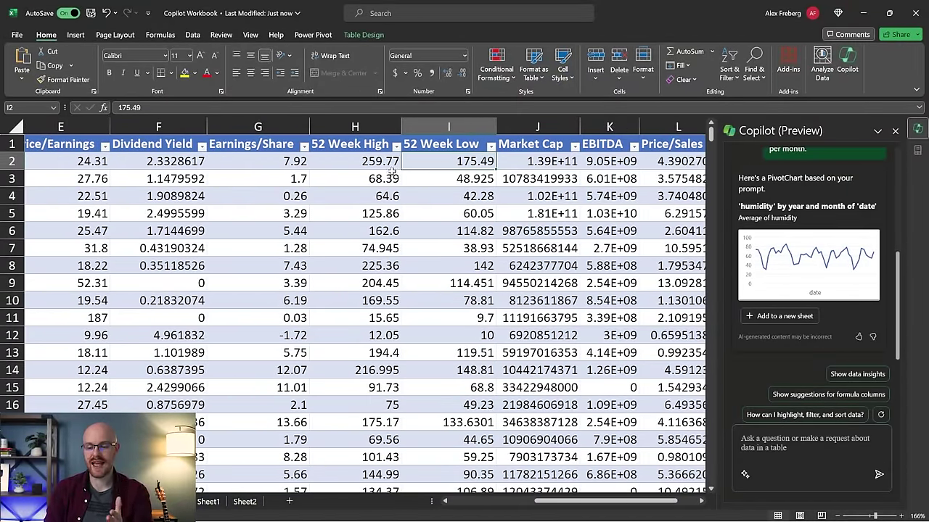
{"action": "left_click", "coordinate": [365, 163]}
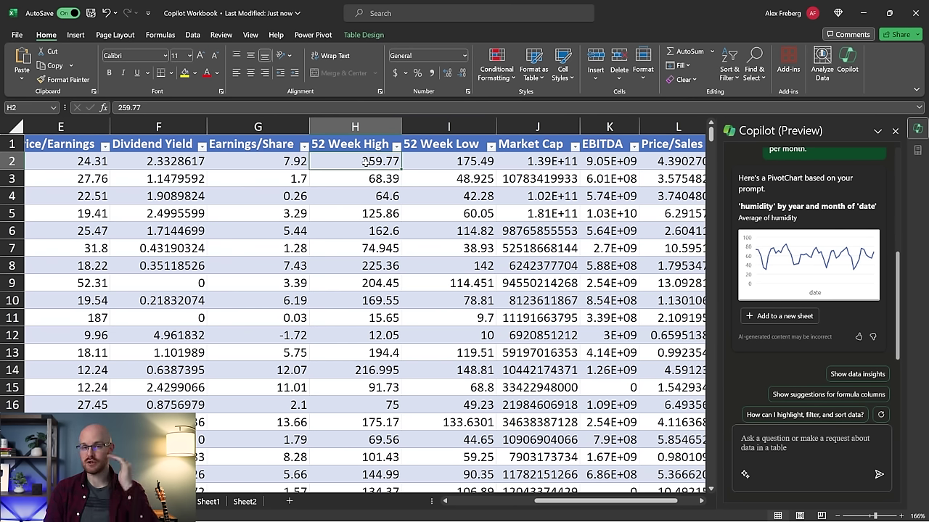
{"action": "left_click", "coordinate": [447, 164]}
Step: Submit the Copilot prompt "Create a column that calculates the percentage change from the 52 week low to the 52 week high."
{"action": "left_click", "coordinate": [805, 446]}
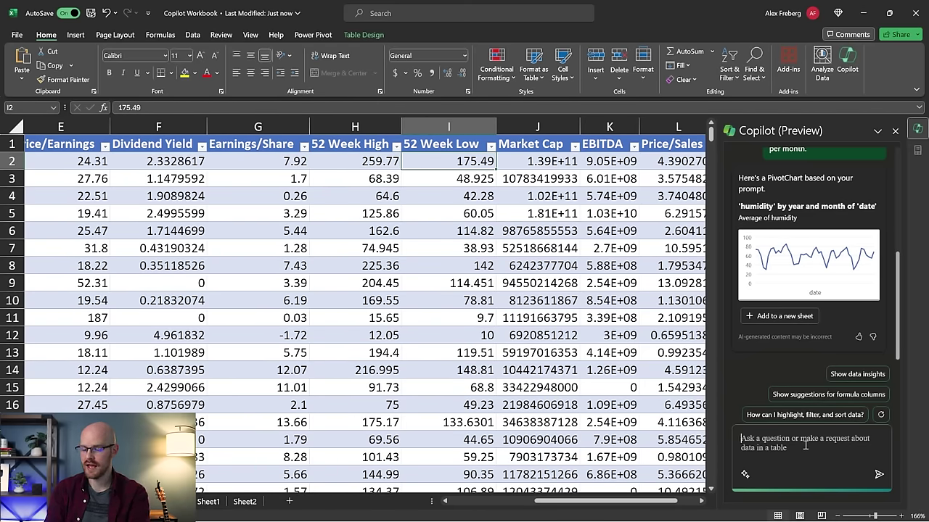
{"action": "type", "text": "Create "}
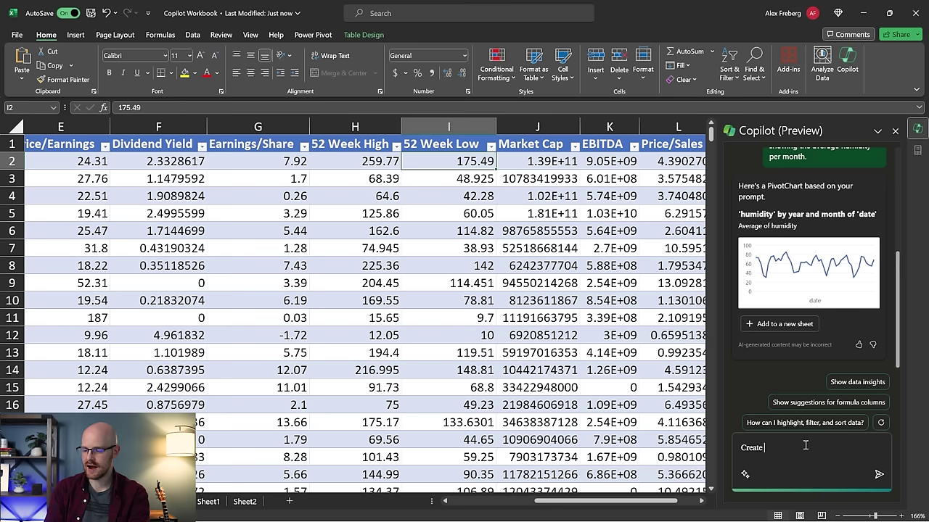
{"action": "type", "text": "a column t"}
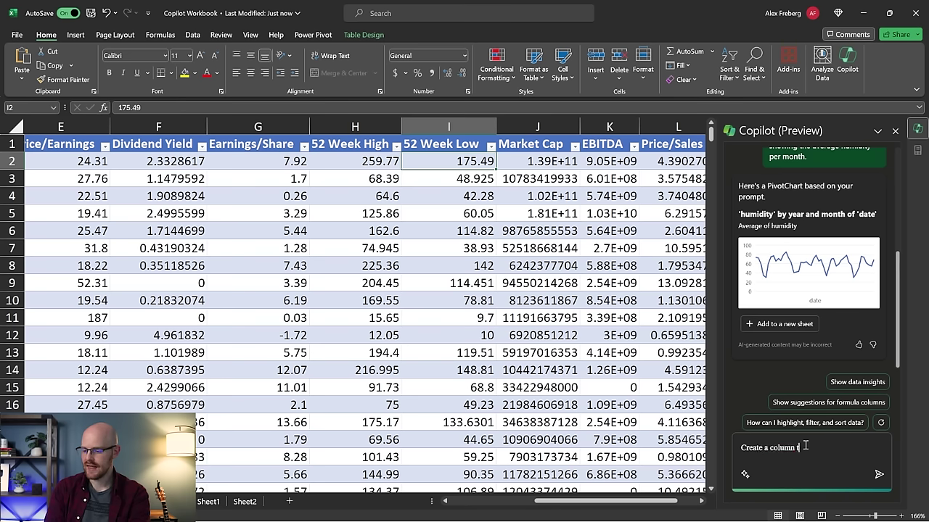
{"action": "type", "text": "hat calculates "}
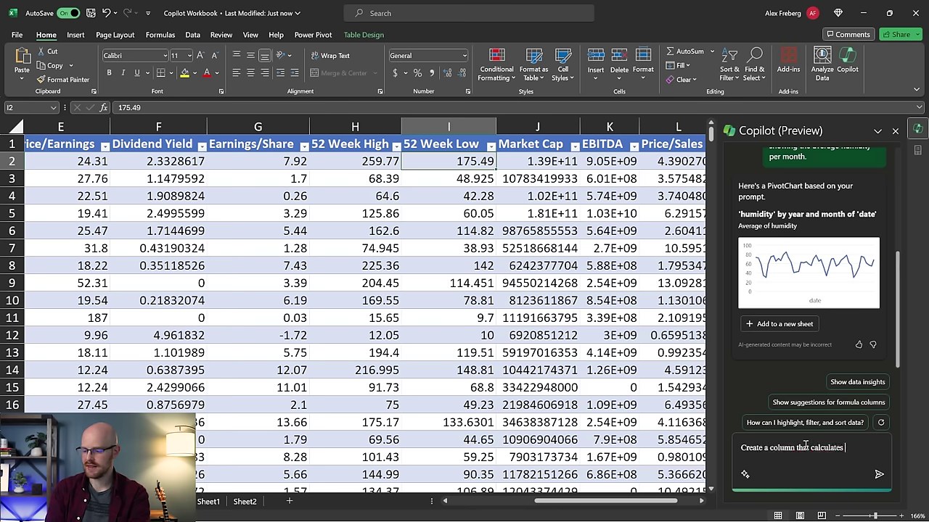
{"action": "type", "text": "the percentage"}
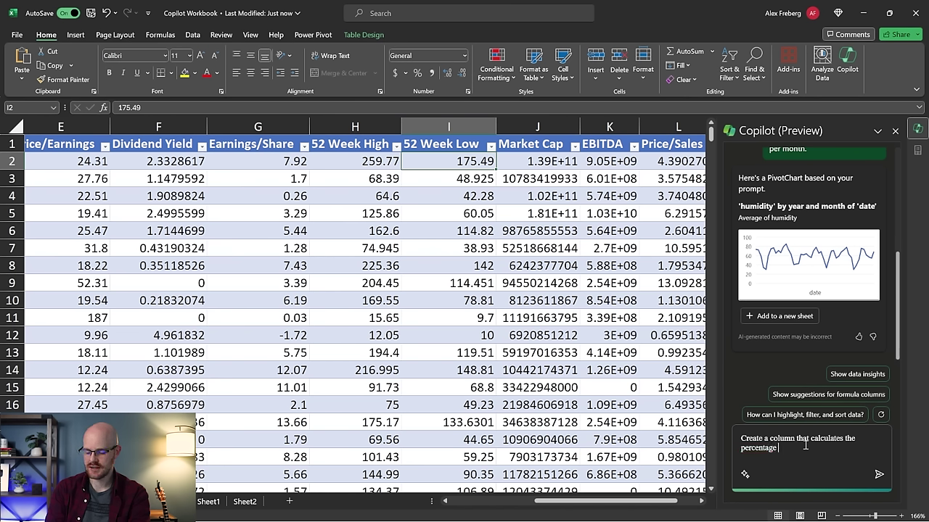
{"action": "type", "text": " change b"}
{"action": "type", "text": "rom "}
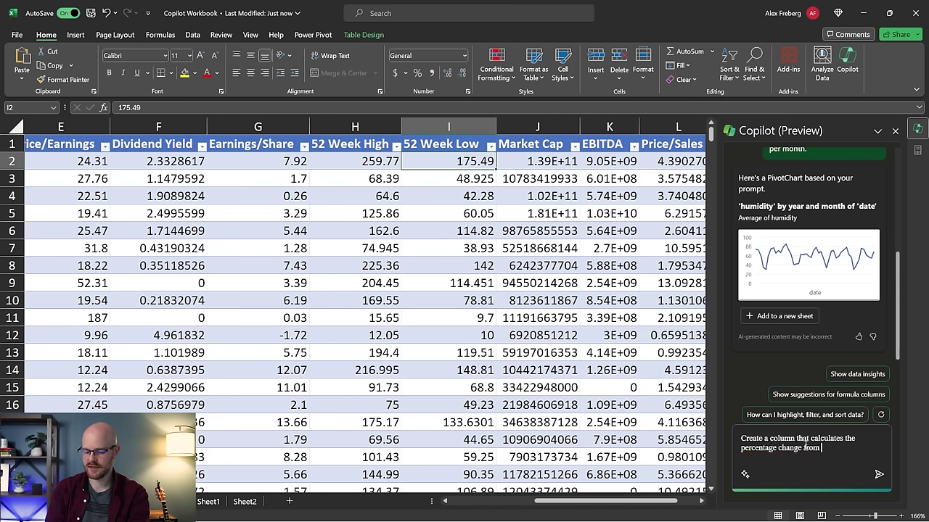
{"action": "type", "text": "the 52 week"}
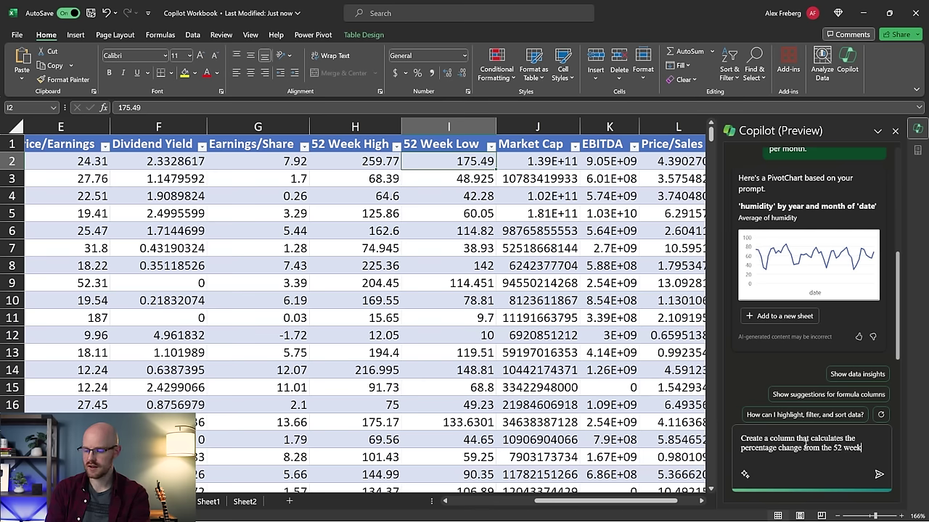
{"action": "type", "text": " low to the"}
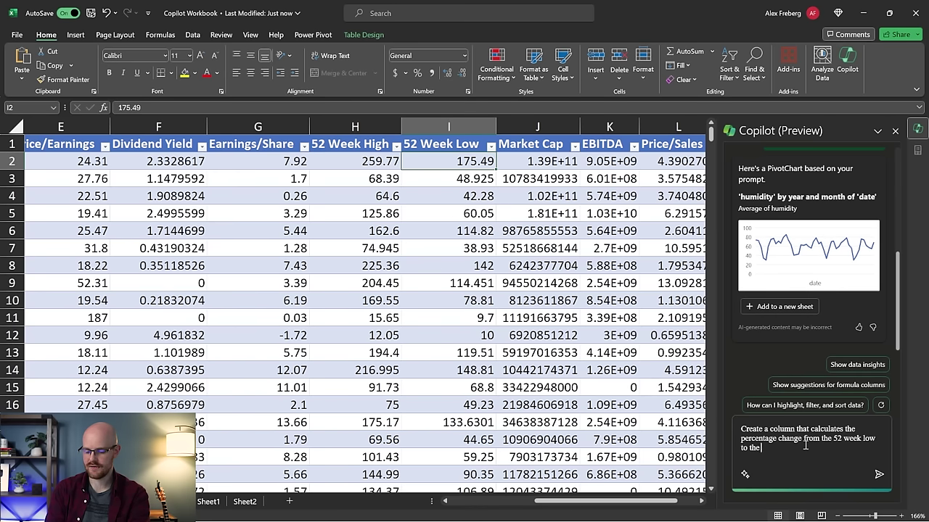
{"action": "type", "text": " 52 week high."}
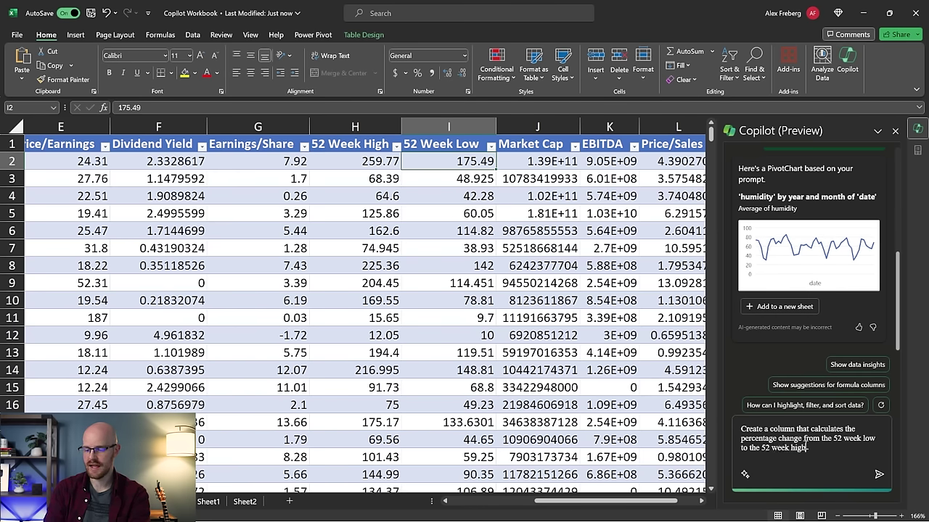
{"action": "key", "text": "Return"}
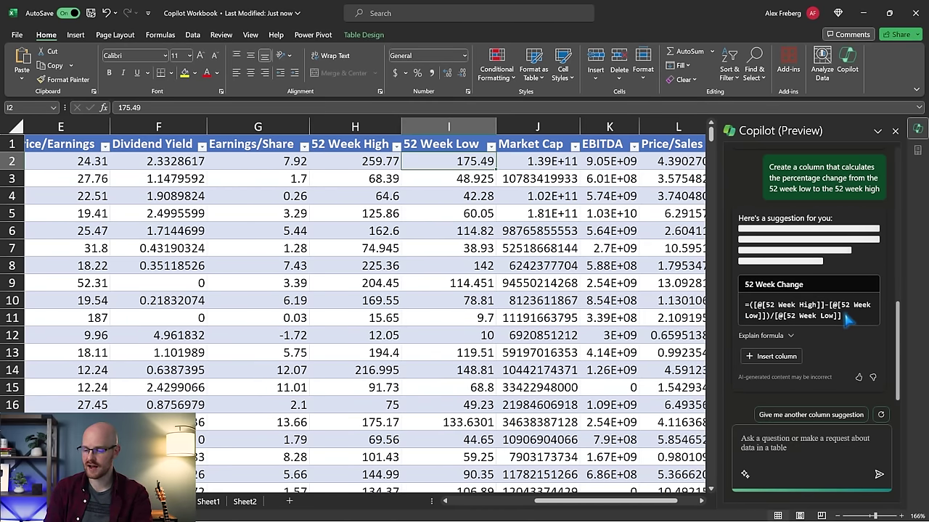
Step: Insert Copilot's suggested 52 Week Change column into the Stocks table and check its first row against the 52 Week Low value
{"action": "left_click", "coordinate": [771, 356]}
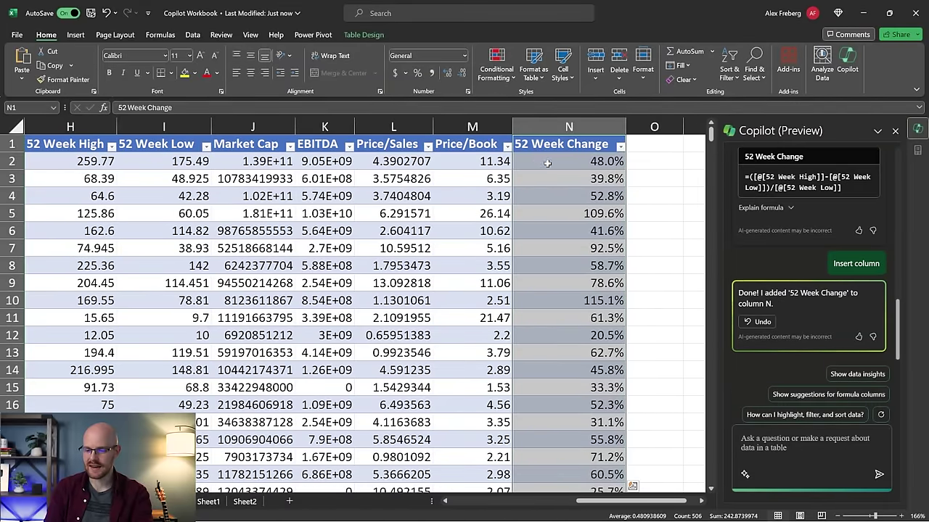
{"action": "left_click", "coordinate": [547, 163]}
{"action": "scroll", "coordinate": [547, 163], "scroll_direction": "down", "scroll_amount": 2, "text": "ctrl"}
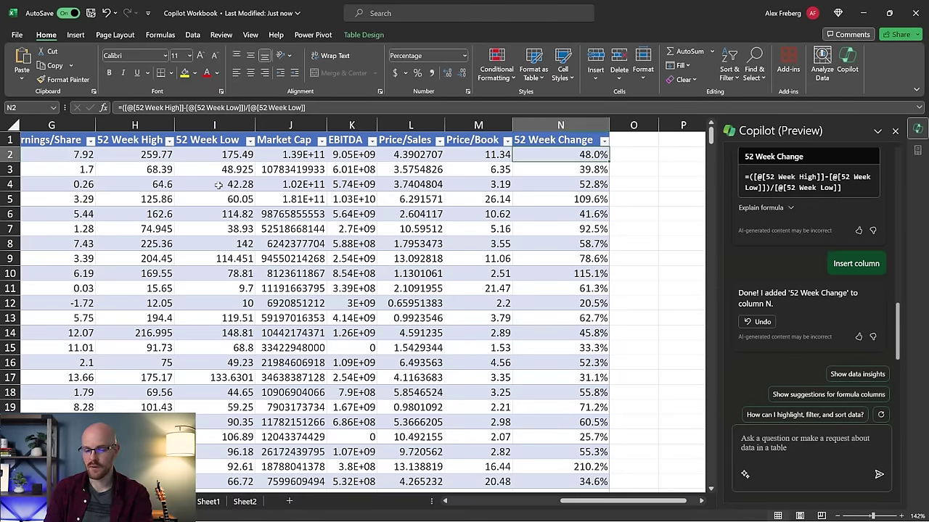
{"action": "left_click", "coordinate": [219, 157]}
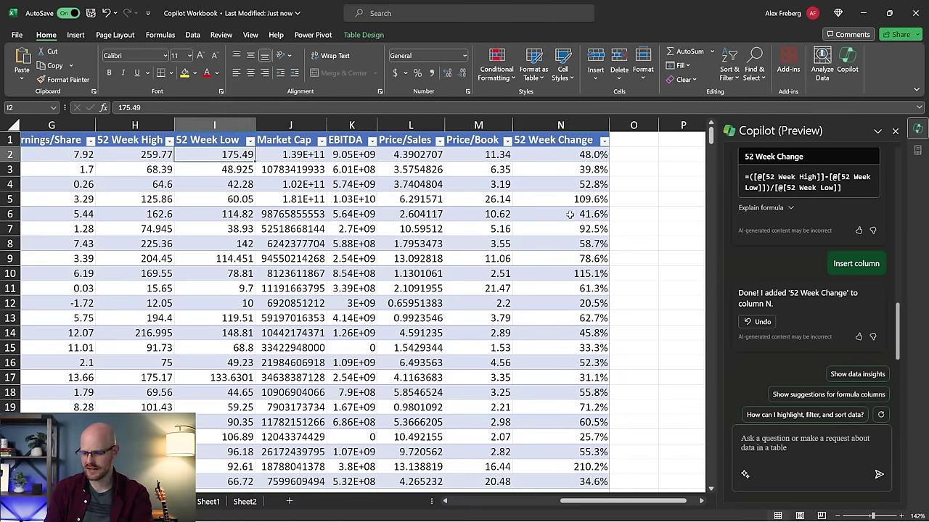
Step: Compare the 52 Week High and 52 Week Low values in row 4 with that row's 52 Week Change percentage
{"action": "left_click_drag", "start_coordinate": [575, 186], "coordinate": [168, 184]}
{"action": "left_click", "coordinate": [214, 185]}
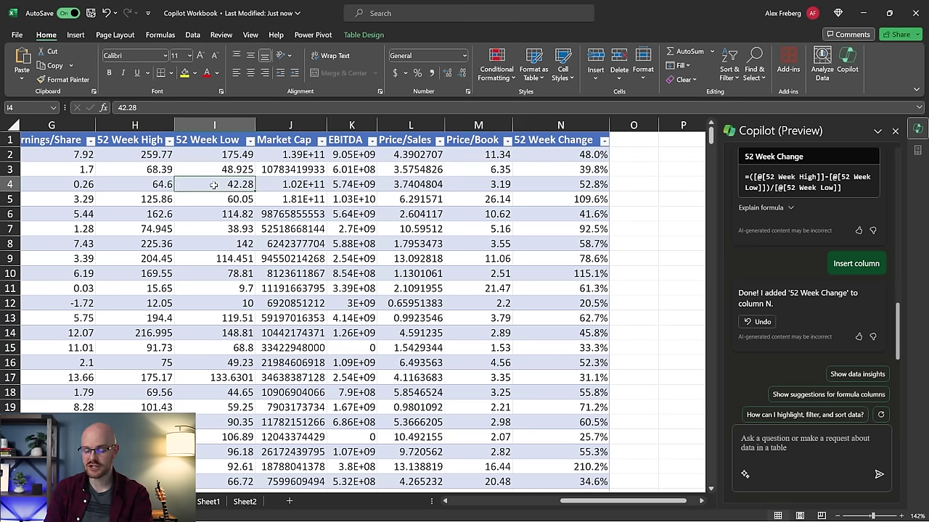
{"action": "left_click", "coordinate": [164, 188]}
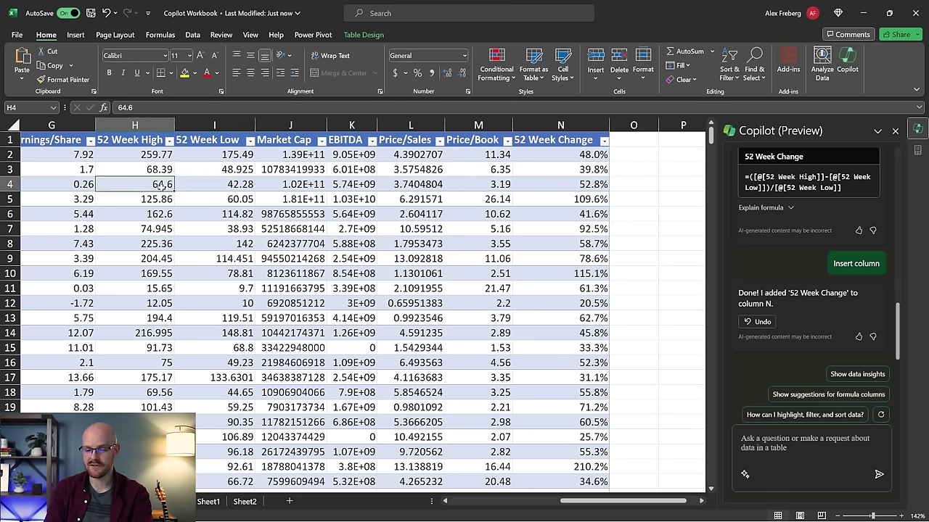
{"action": "left_click", "coordinate": [247, 186]}
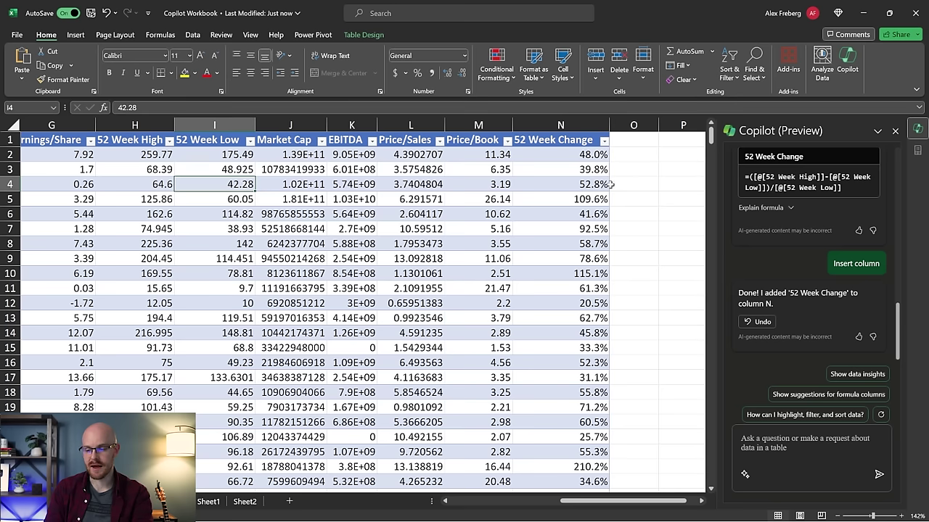
{"action": "left_click", "coordinate": [576, 187]}
{"action": "left_click", "coordinate": [245, 180]}
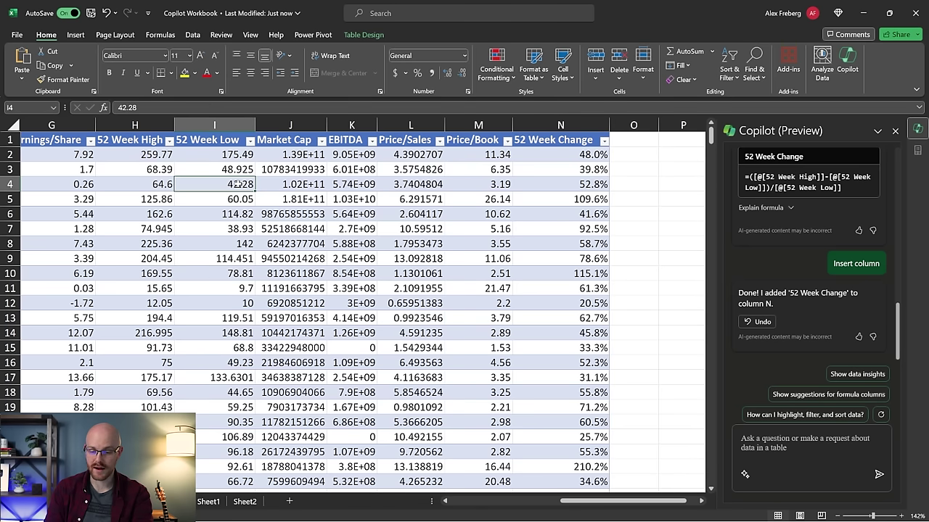
{"action": "left_click", "coordinate": [155, 185]}
{"action": "left_click", "coordinate": [560, 187]}
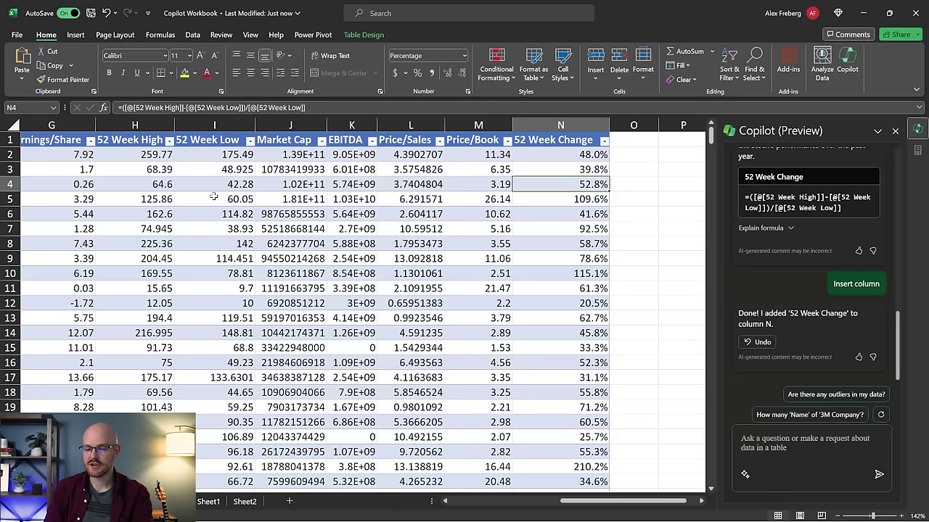
{"action": "left_click_drag", "start_coordinate": [144, 187], "coordinate": [221, 185]}
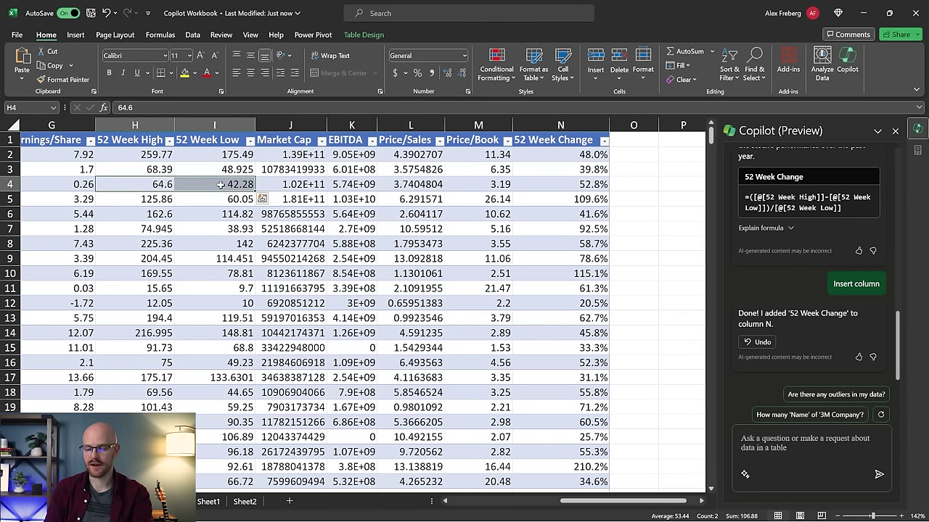
{"action": "left_click", "coordinate": [221, 185]}
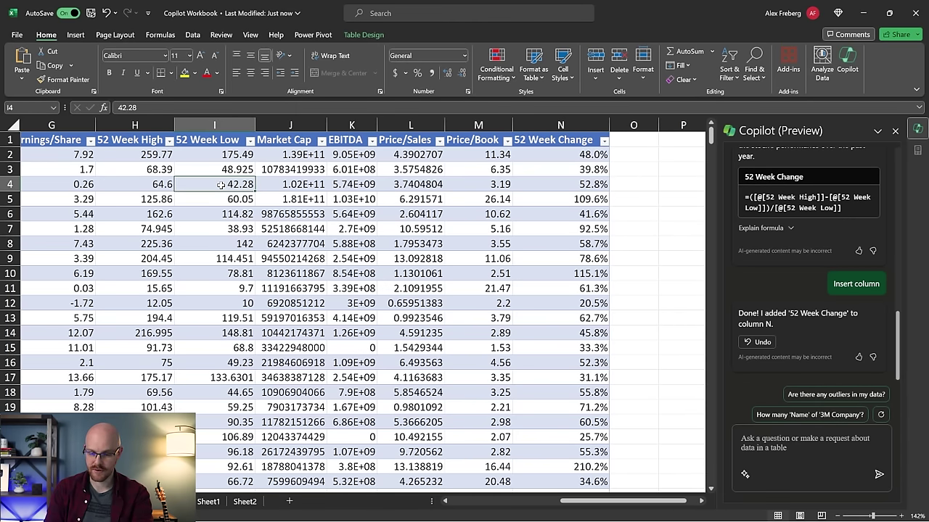
{"action": "left_click", "coordinate": [162, 187]}
{"action": "left_click", "coordinate": [574, 184]}
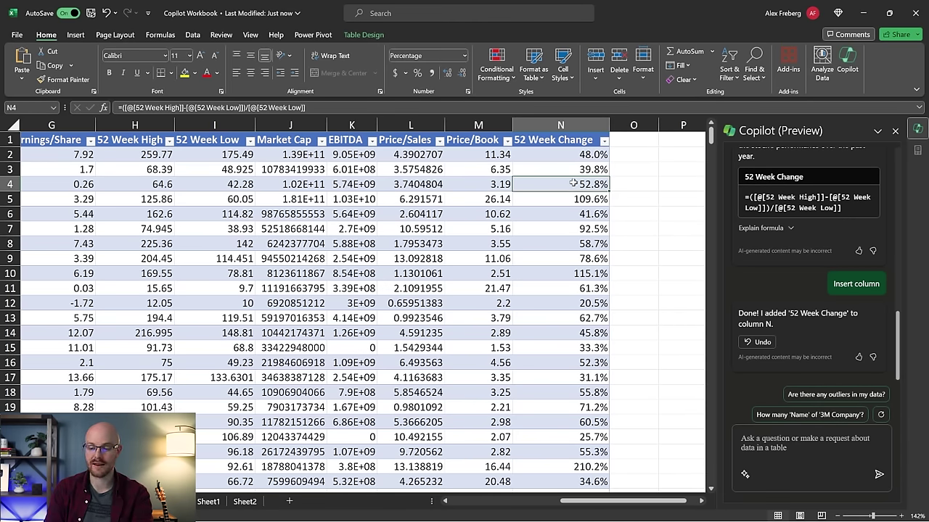
Step: Sort the Stocks table by the 52 Week Change column from largest to smallest
{"action": "left_click_drag", "start_coordinate": [574, 160], "coordinate": [574, 289]}
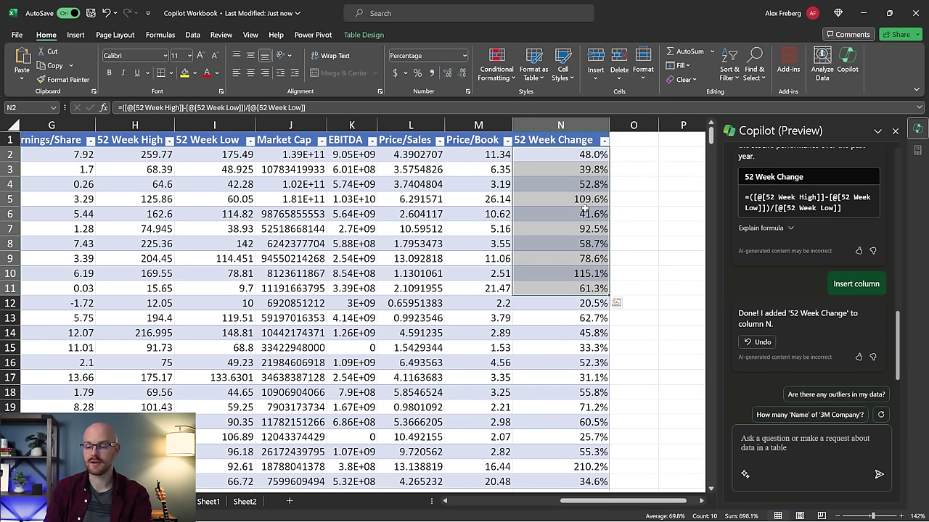
{"action": "left_click", "coordinate": [586, 184]}
{"action": "left_click", "coordinate": [603, 141]}
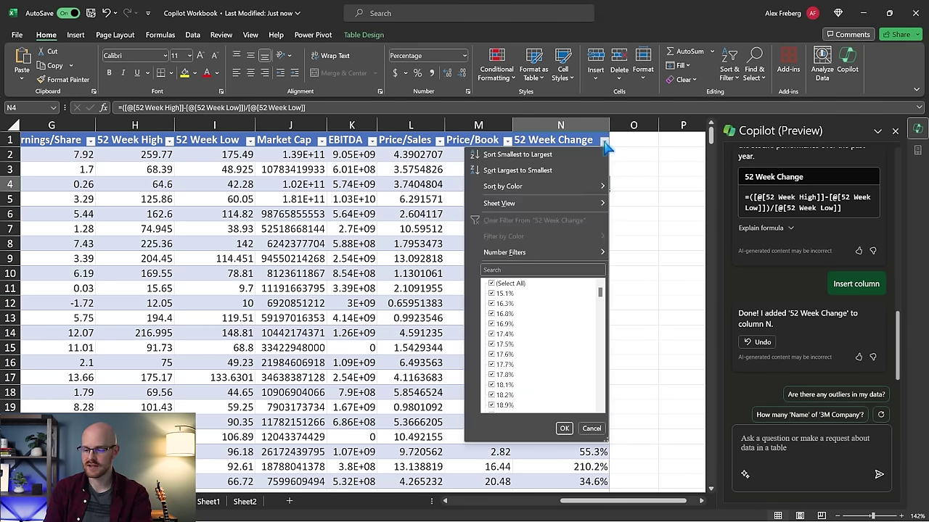
{"action": "left_click", "coordinate": [566, 169]}
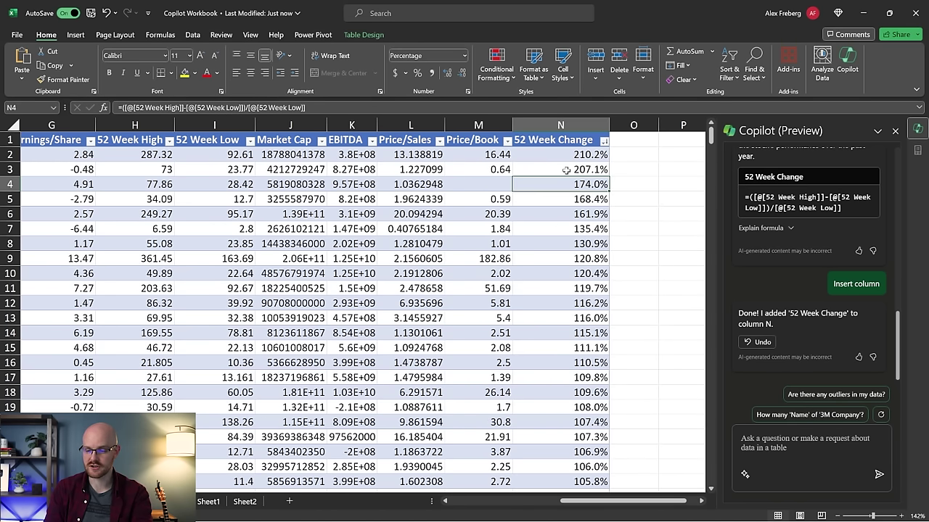
Step: Examine the highest 52 Week Change percentages and the matching 52 Week Low value in the first row
{"action": "left_click", "coordinate": [556, 161]}
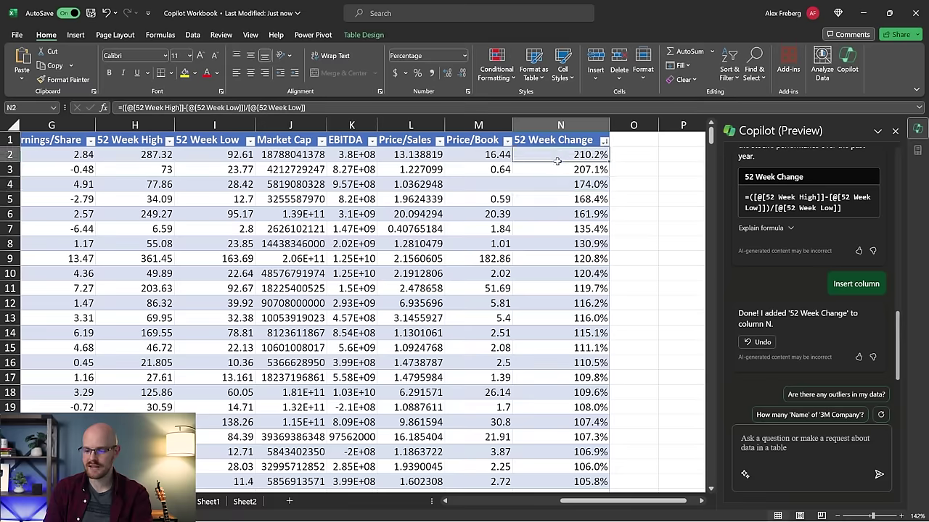
{"action": "left_click", "coordinate": [217, 160]}
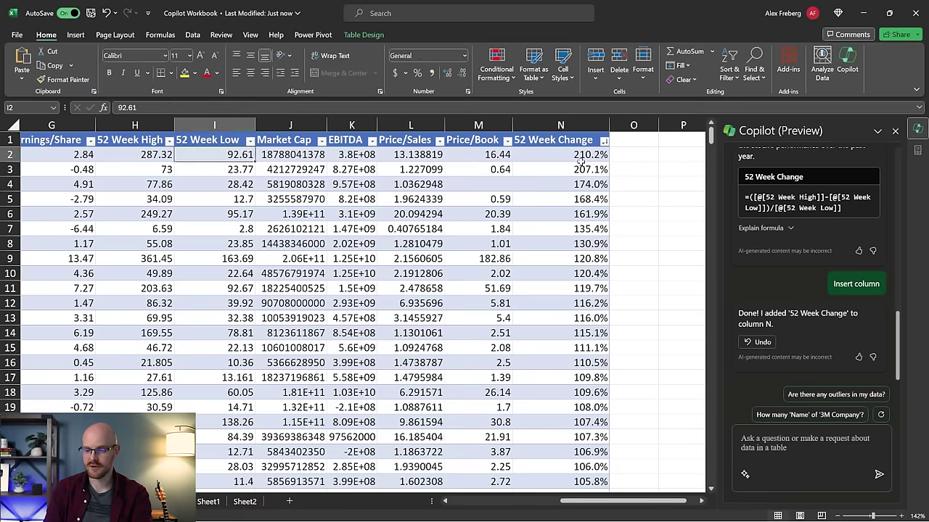
{"action": "left_click_drag", "start_coordinate": [579, 161], "coordinate": [559, 330]}
{"action": "scroll", "coordinate": [559, 330], "scroll_direction": "down", "scroll_amount": 4}
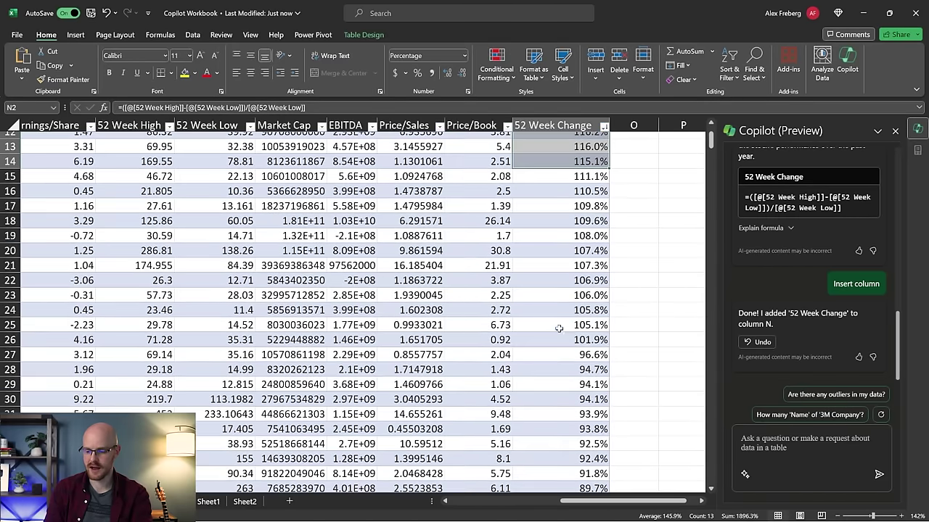
{"action": "left_click", "coordinate": [559, 334]}
{"action": "scroll", "coordinate": [558, 334], "scroll_direction": "up", "scroll_amount": 4}
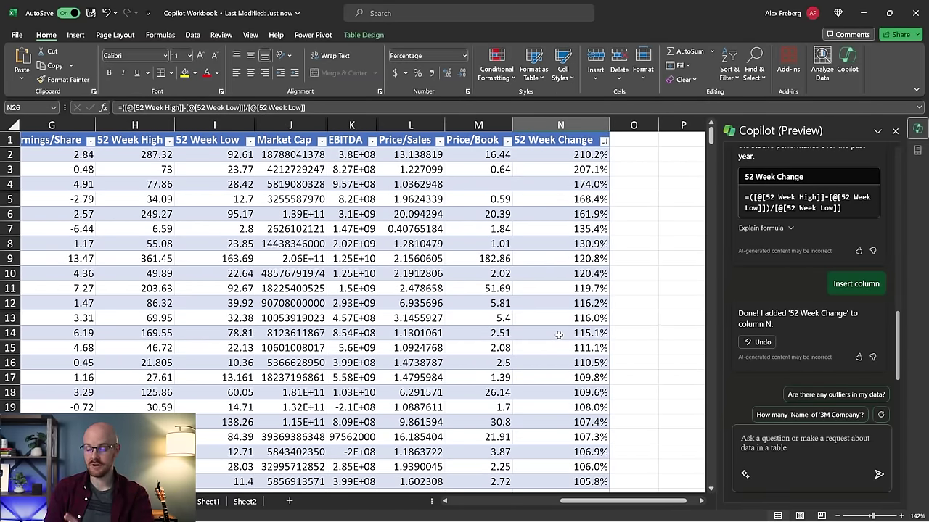
Step: Look over the Stocks table's columns and examine the entries in the Sector column
{"action": "scroll", "coordinate": [559, 335], "scroll_direction": "down", "scroll_amount": 3, "text": "ctrl"}
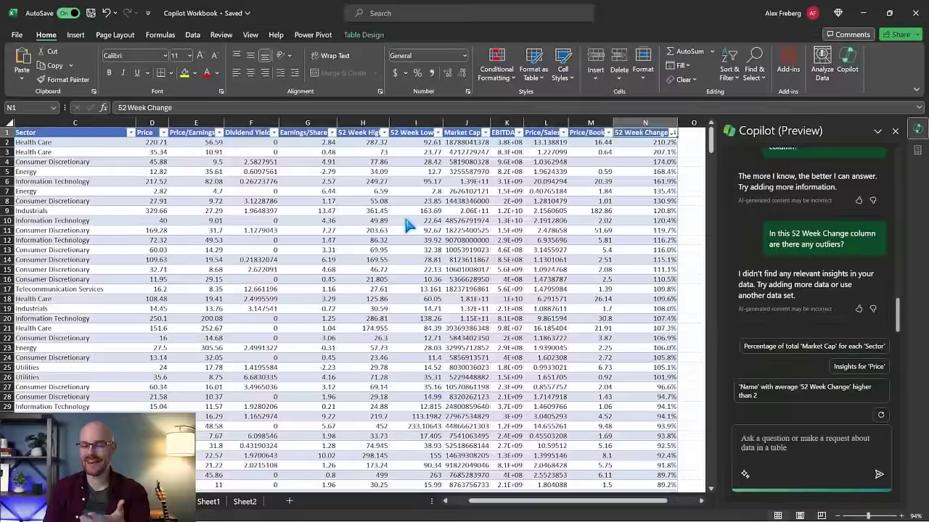
{"action": "scroll", "coordinate": [409, 226], "scroll_direction": "down", "scroll_amount": 1}
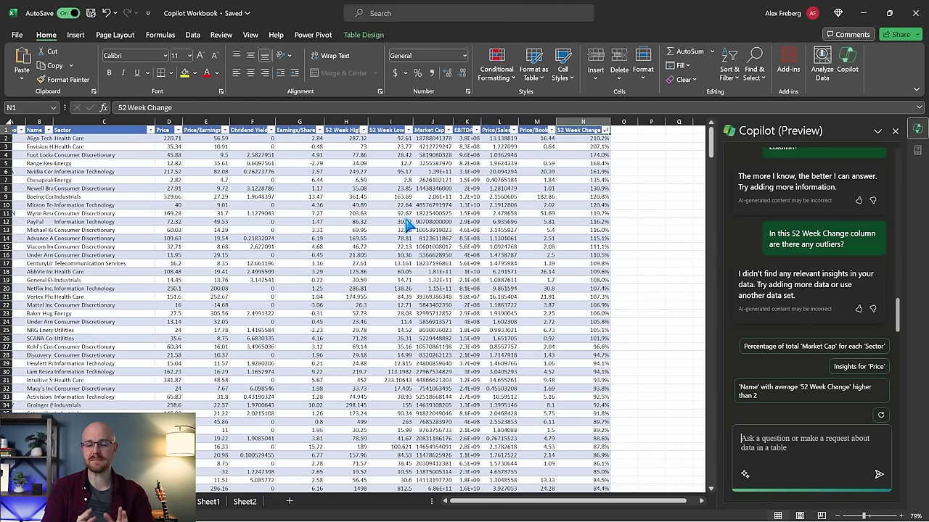
{"action": "left_click", "coordinate": [209, 197]}
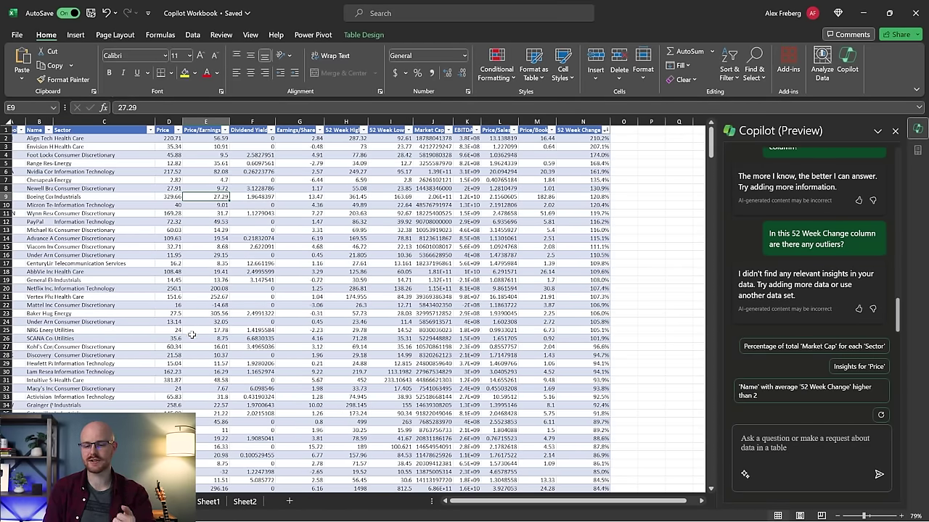
{"action": "scroll", "coordinate": [192, 335], "scroll_direction": "left", "scroll_amount": 2}
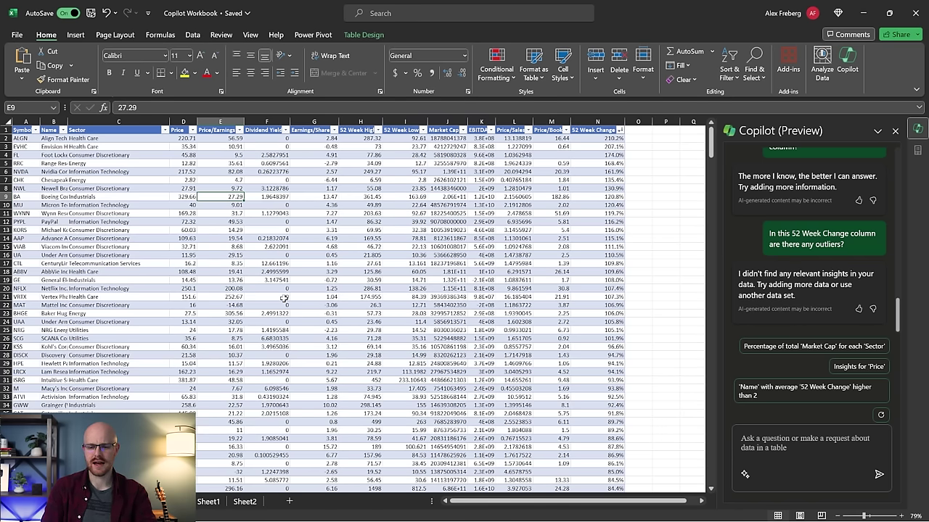
{"action": "left_click", "coordinate": [125, 122]}
{"action": "scroll", "coordinate": [120, 200], "scroll_direction": "up", "scroll_amount": 2, "text": "ctrl"}
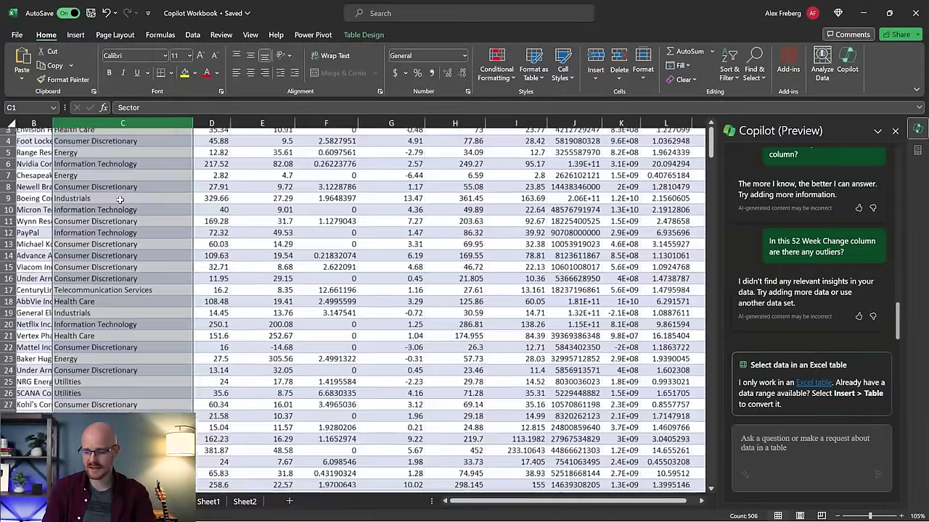
{"action": "scroll", "coordinate": [121, 201], "scroll_direction": "down", "scroll_amount": 2, "text": "ctrl"}
{"action": "left_click", "coordinate": [123, 187]}
{"action": "scroll", "coordinate": [131, 182], "scroll_direction": "up", "scroll_amount": 2, "text": "ctrl"}
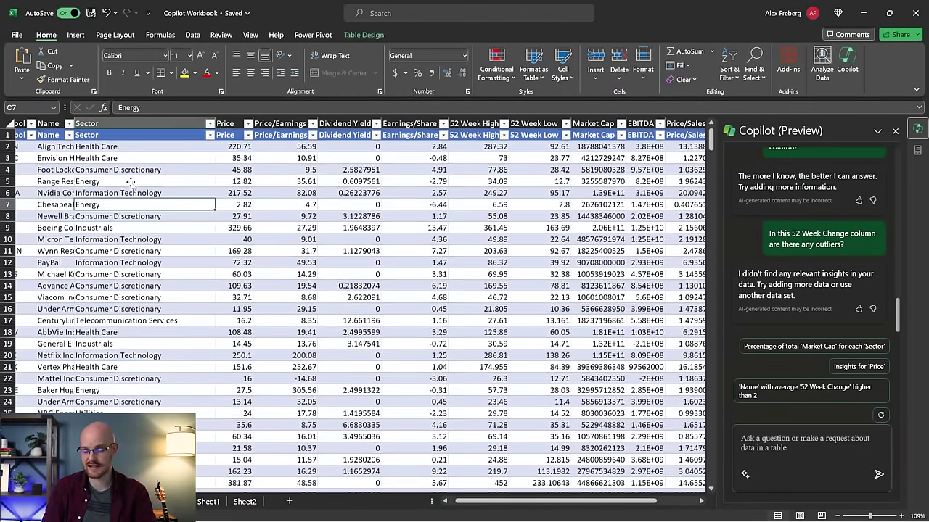
Step: Submit the Copilot prompt "Take the sector column and break it out into 2 columns using a space as the delimiter."
{"action": "left_click", "coordinate": [810, 449]}
{"action": "type", "text": "Take"}
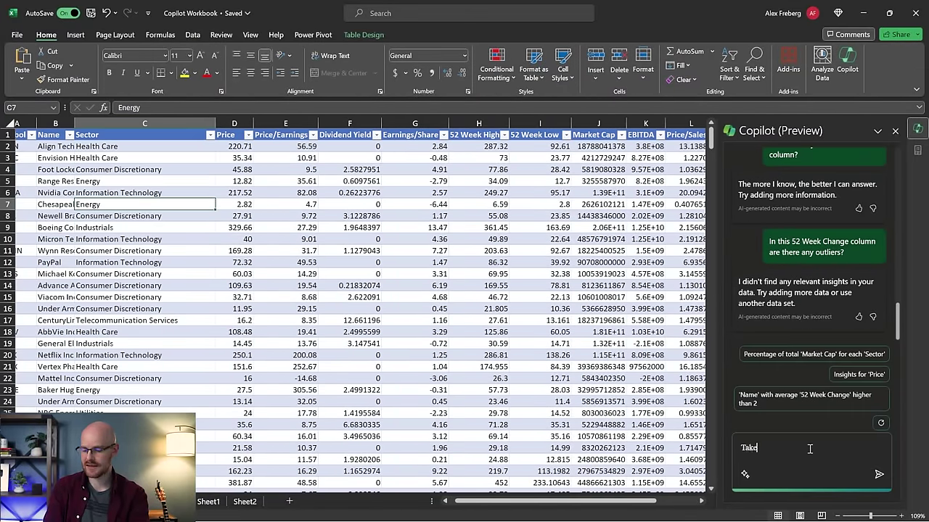
{"action": "type", "text": " the sect"}
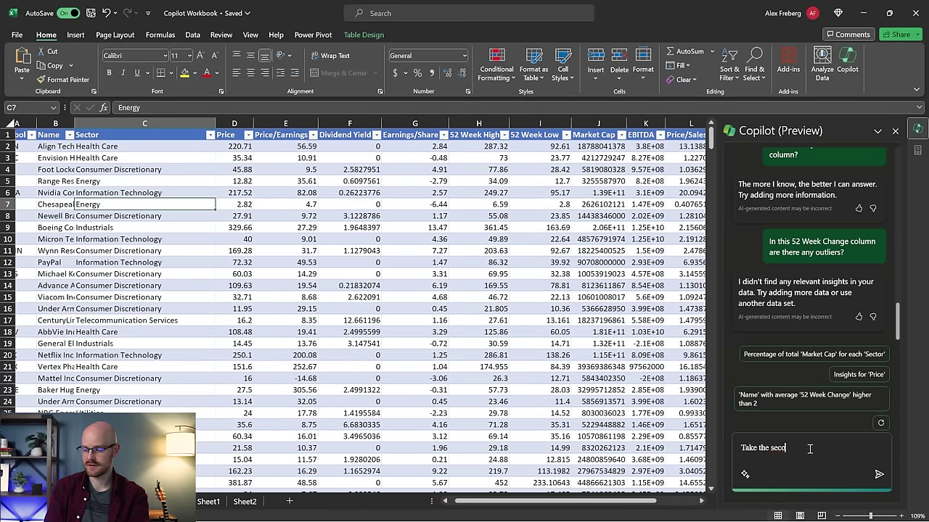
{"action": "type", "text": "or column an"}
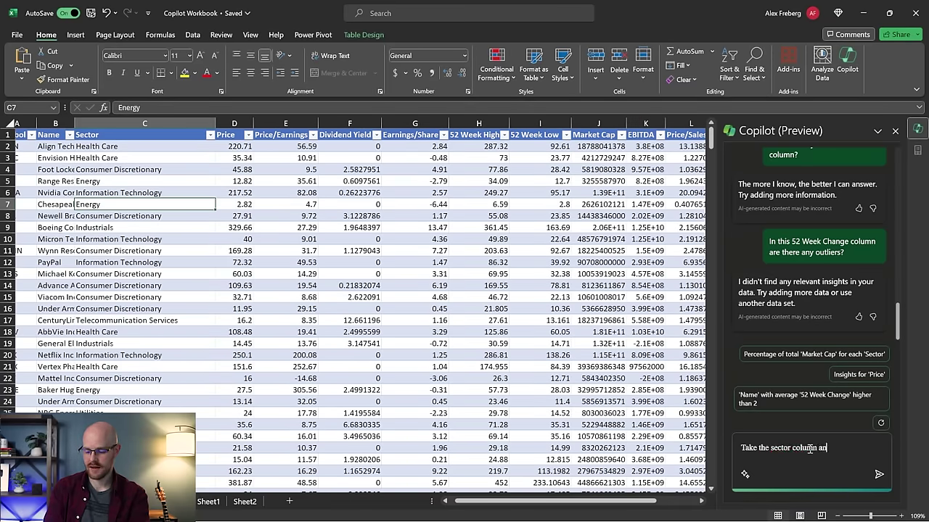
{"action": "type", "text": "d break it out into"}
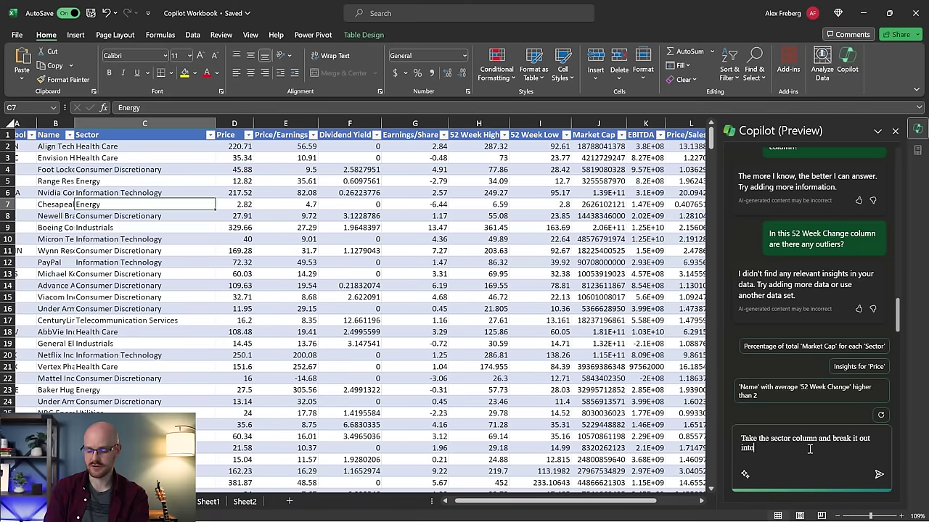
{"action": "type", "text": " 2 columns u"}
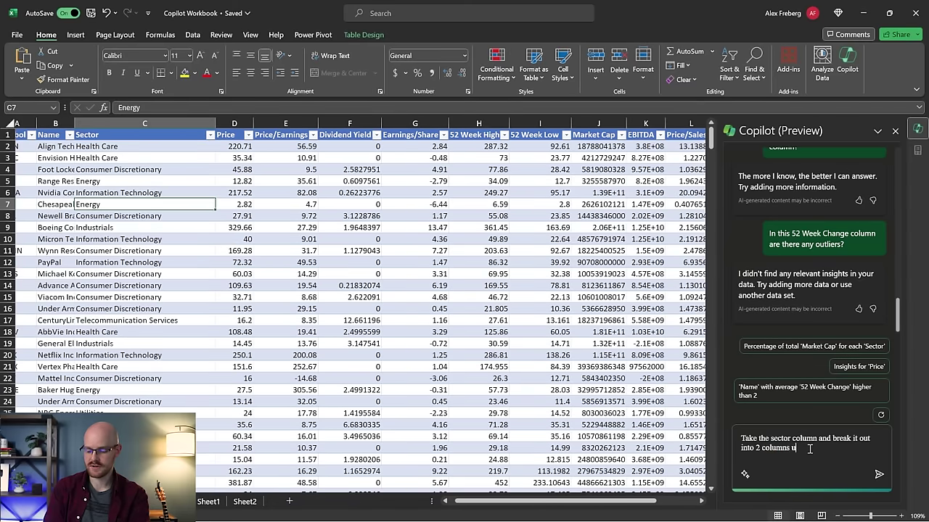
{"action": "type", "text": "sing a space a"}
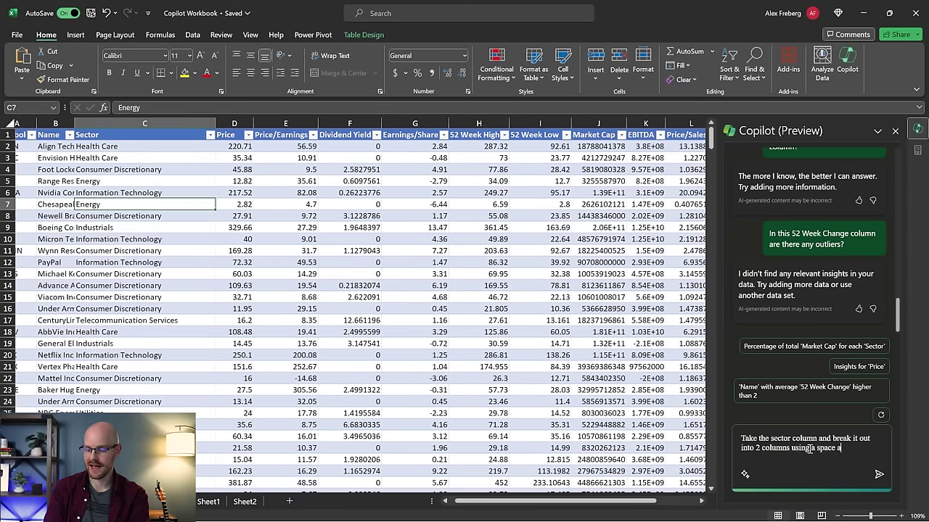
{"action": "type", "text": "s the delimiter"}
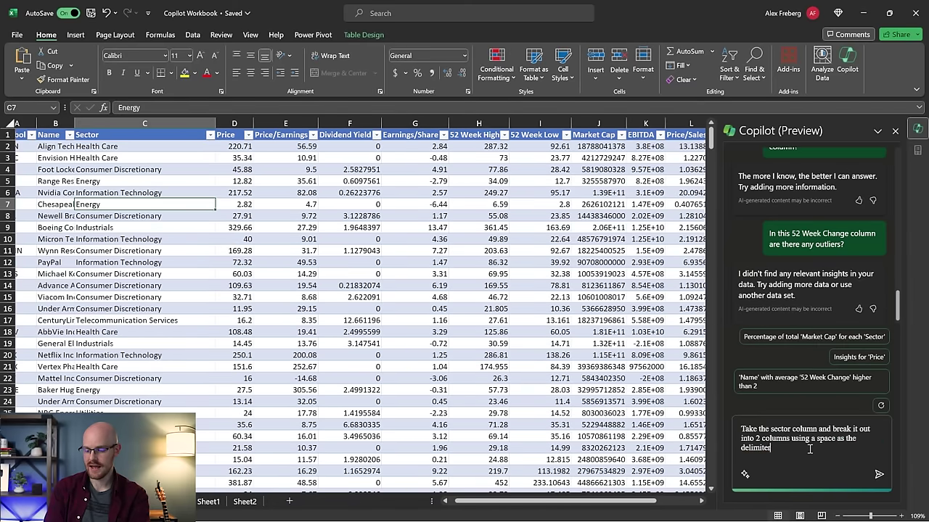
{"action": "type", "text": "."}
{"action": "key", "text": "Return"}
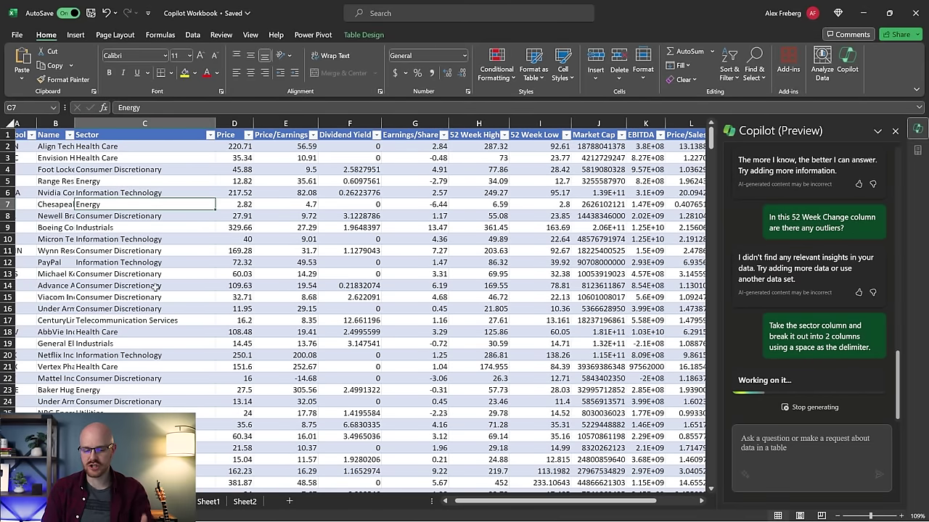
{"action": "left_click", "coordinate": [142, 125]}
{"action": "left_click", "coordinate": [116, 216]}
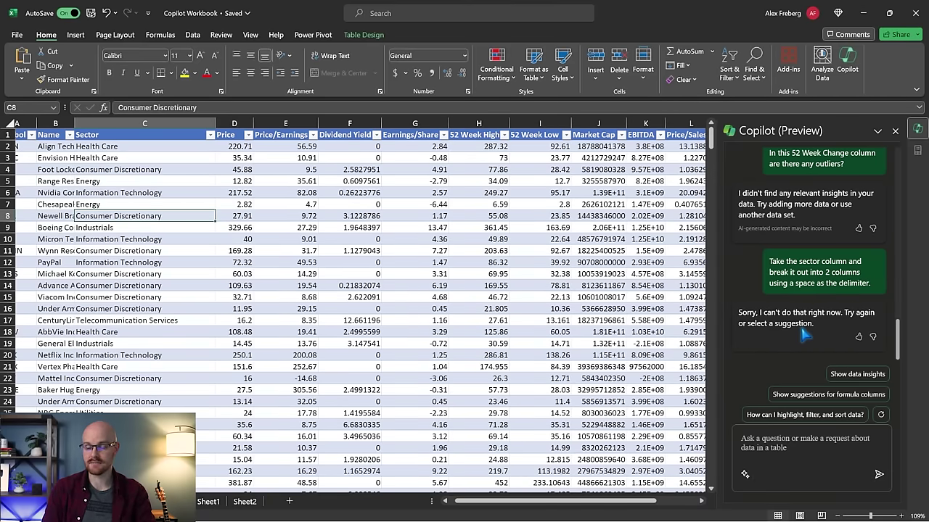
{"action": "left_click", "coordinate": [309, 259]}
{"action": "scroll", "coordinate": [310, 259], "scroll_direction": "down", "scroll_amount": 2, "text": "ctrl"}
{"action": "scroll", "coordinate": [310, 257], "scroll_direction": "right", "scroll_amount": 1}
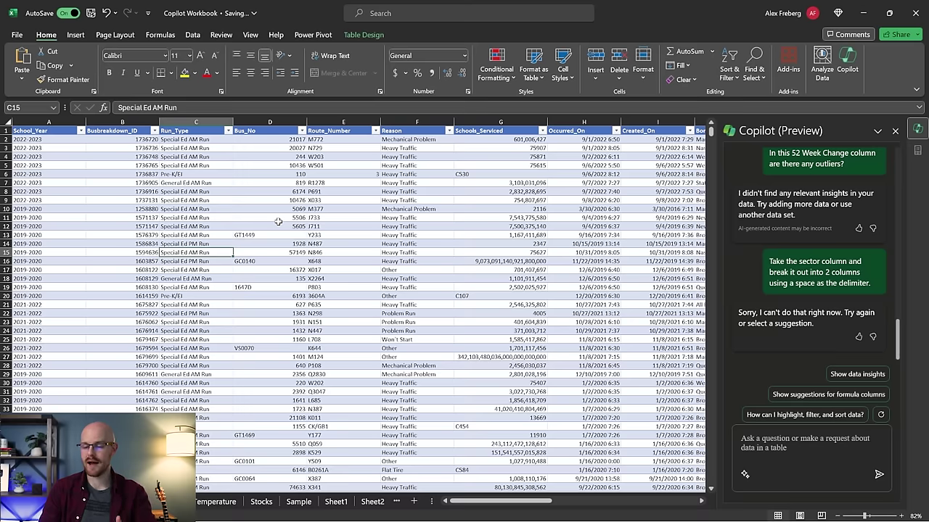
Step: Submit the Copilot prompt "Filter on the Reason Column to be "Heavy Traffic"" for the bus breakdown table
{"action": "left_click", "coordinate": [390, 243]}
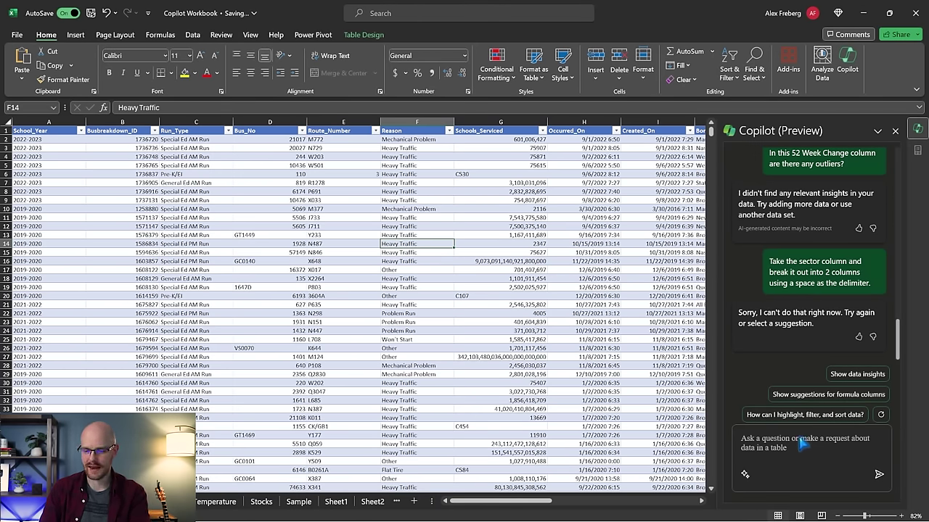
{"action": "left_click", "coordinate": [417, 165]}
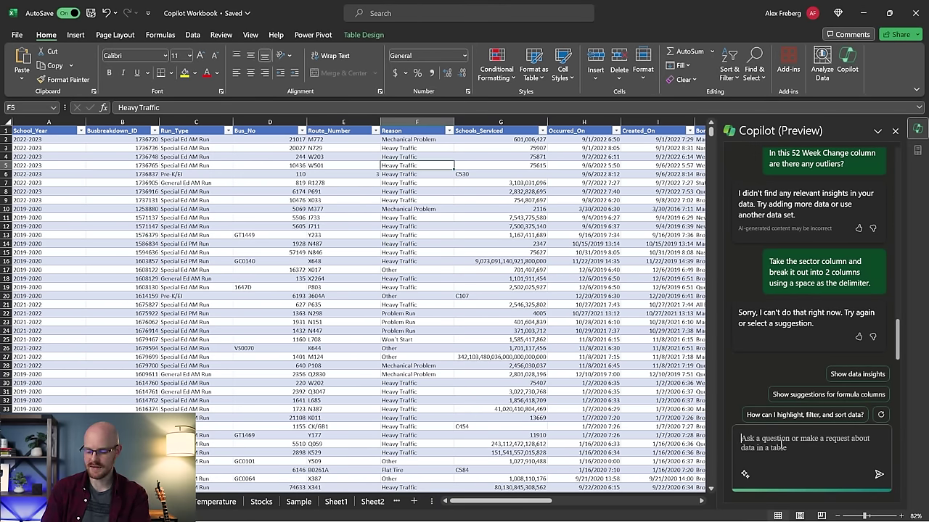
{"action": "left_click", "coordinate": [780, 445]}
{"action": "type", "text": "Filter on the"}
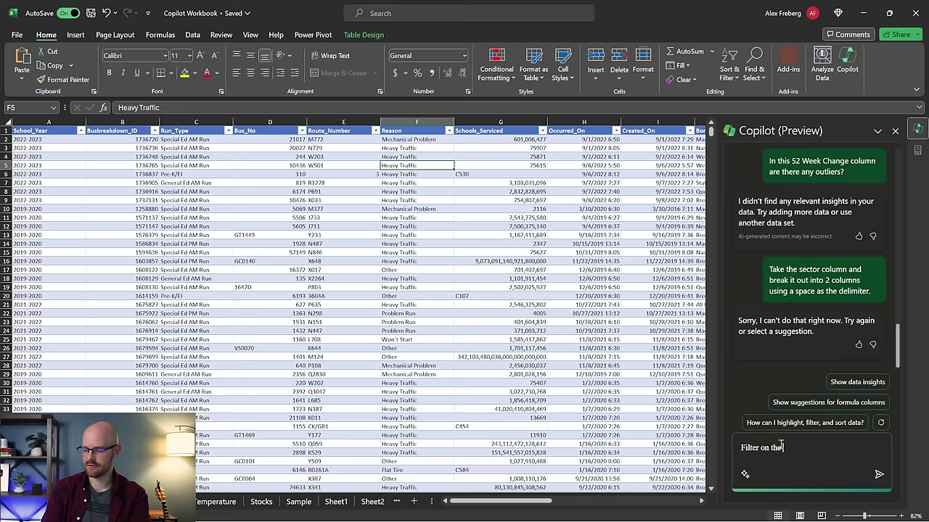
{"action": "type", "text": " Reason Column t"}
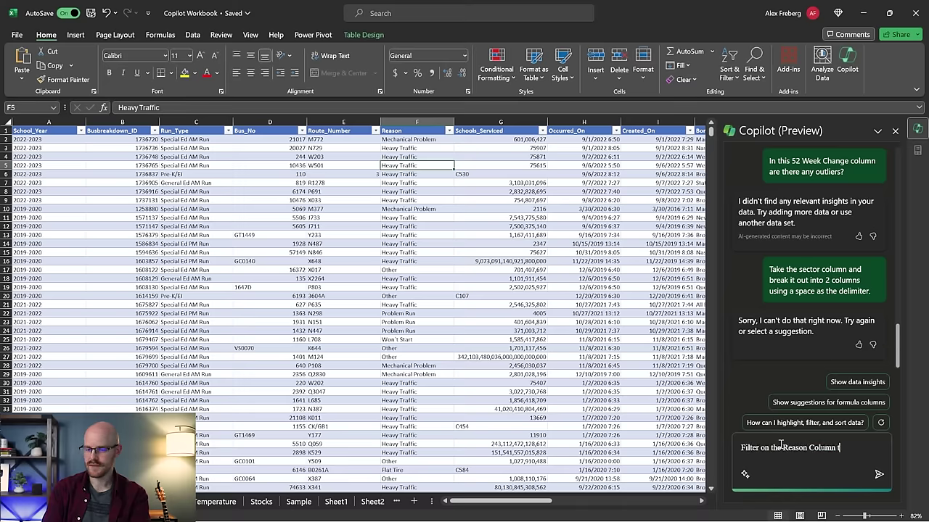
{"action": "type", "text": "o be \"Heav"}
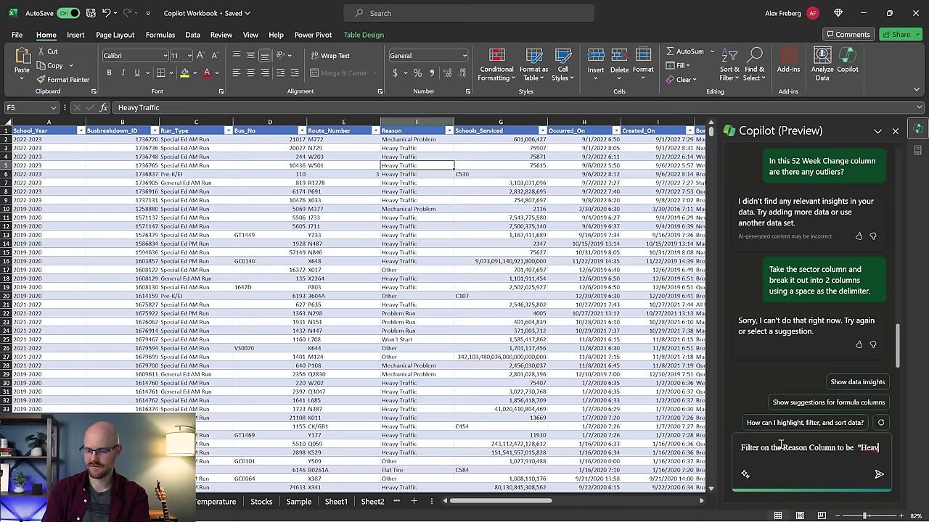
{"action": "type", "text": "y Traf"}
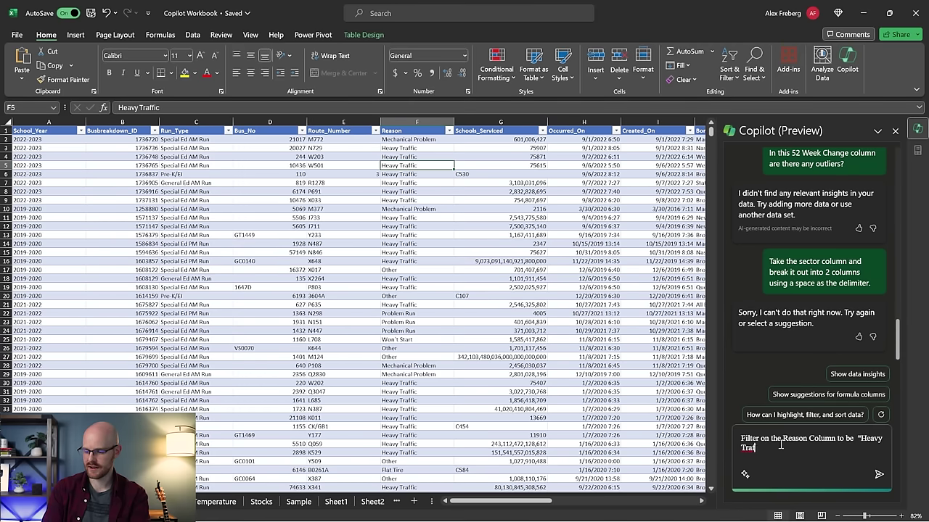
{"action": "type", "text": "fic\""}
{"action": "key", "text": "Return"}
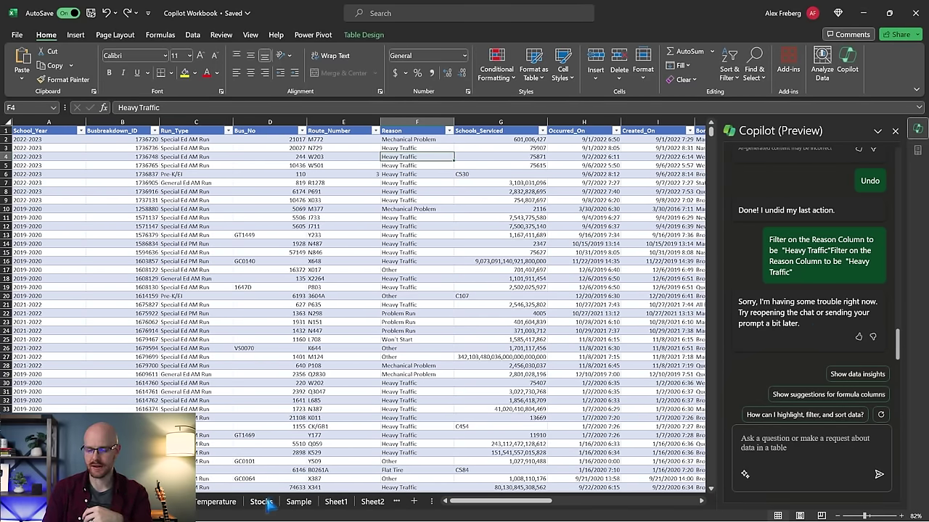
Step: Switch to File Explorer, check the Copilot Workbook file's details in the OneDrive folder, and return to the workbook
{"action": "key", "text": "alt+Tab"}
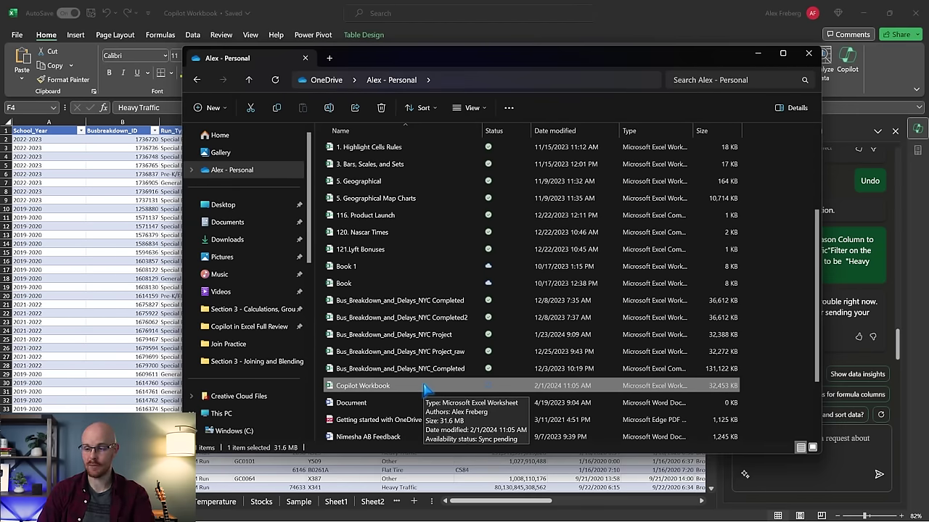
{"action": "left_click", "coordinate": [759, 55]}
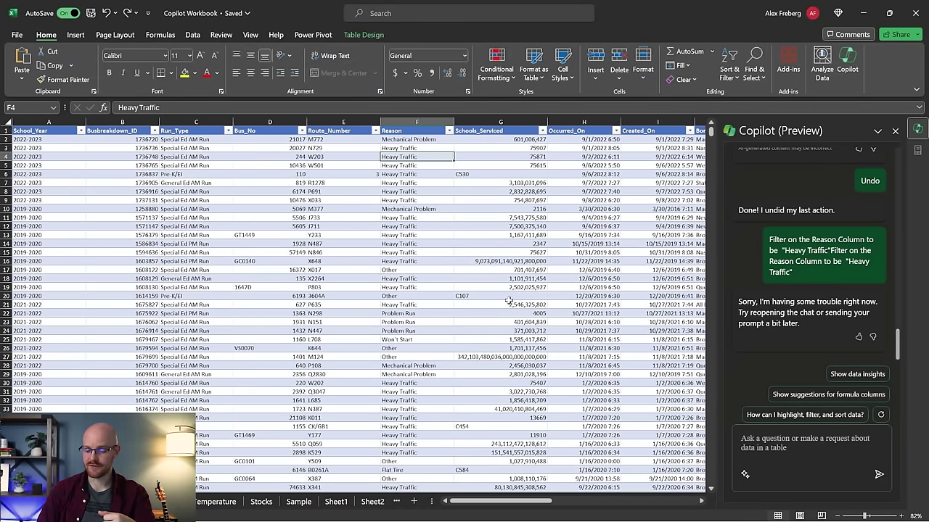
Step: On the Sample sheet, submit the Copilot prompt "Change the "Launch Date" to MM/DD/YYYY format" and select the empty cell C16
{"action": "left_click", "coordinate": [299, 501]}
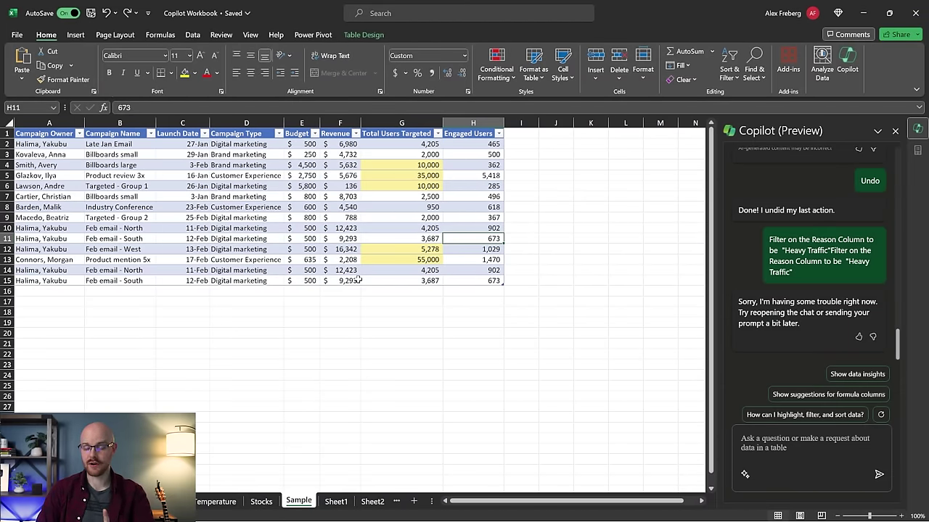
{"action": "left_click", "coordinate": [768, 444]}
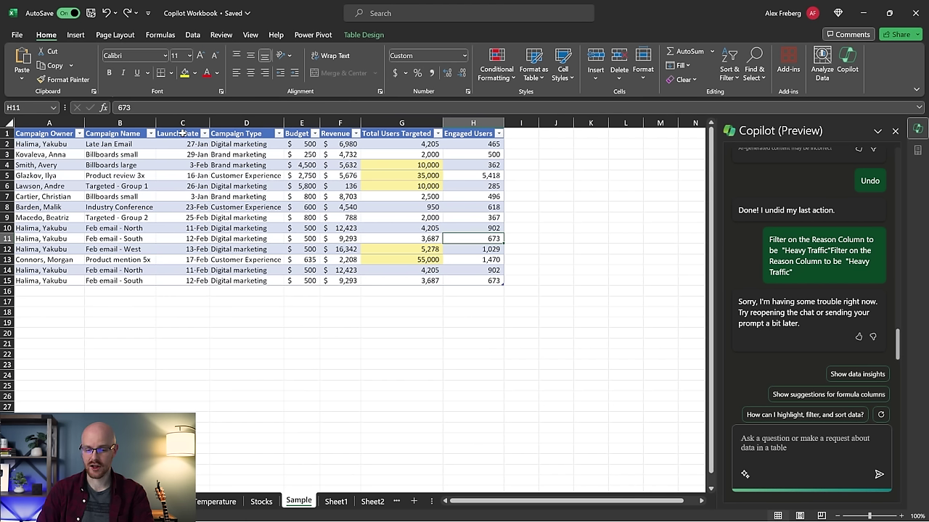
{"action": "left_click", "coordinate": [196, 154]}
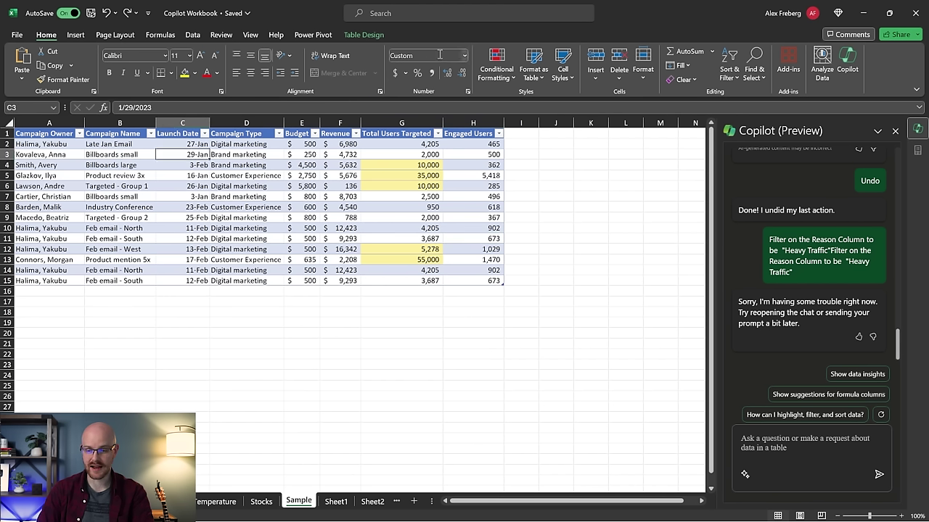
{"action": "left_click", "coordinate": [768, 443]}
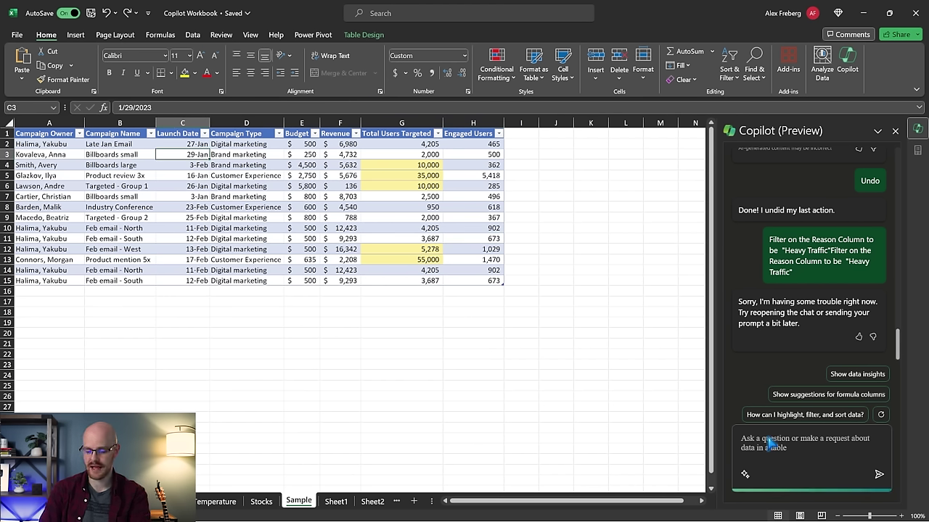
{"action": "type", "text": "Change the"}
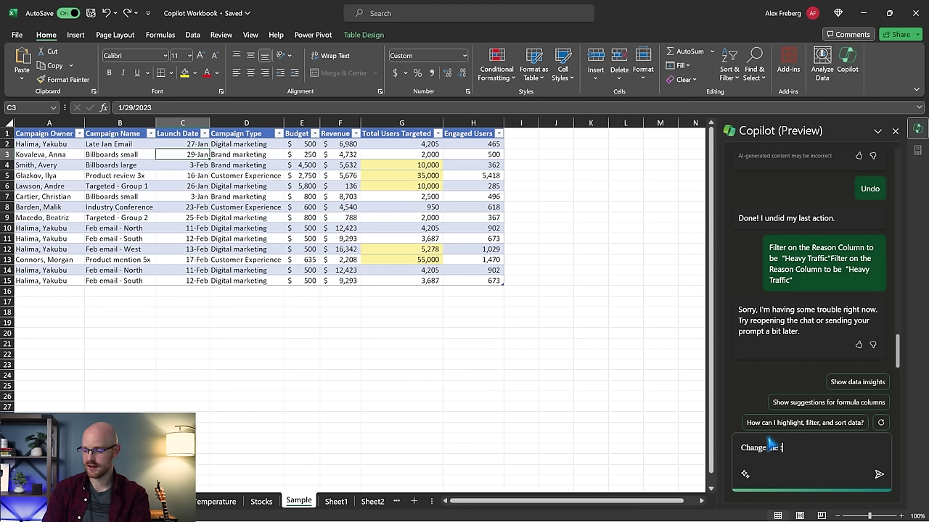
{"action": "type", "text": " \"Laun"}
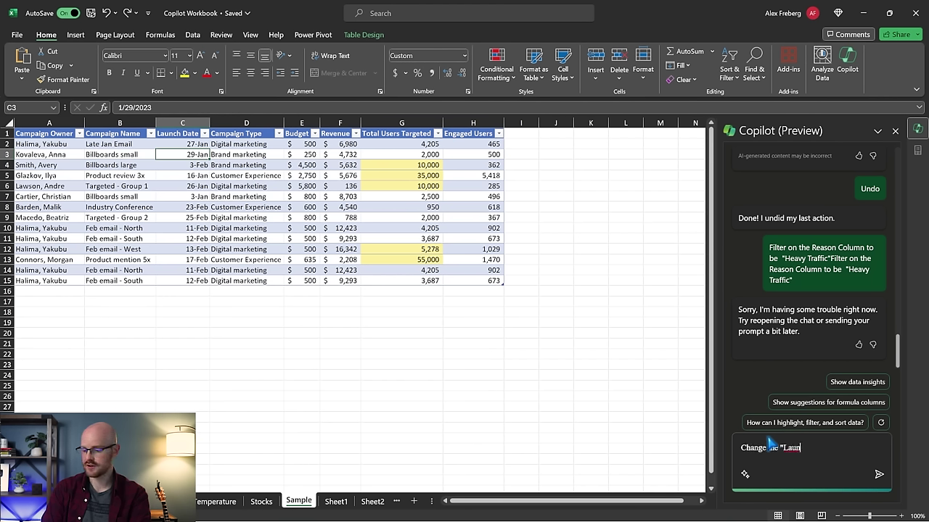
{"action": "type", "text": "ch Date\" to MM/"}
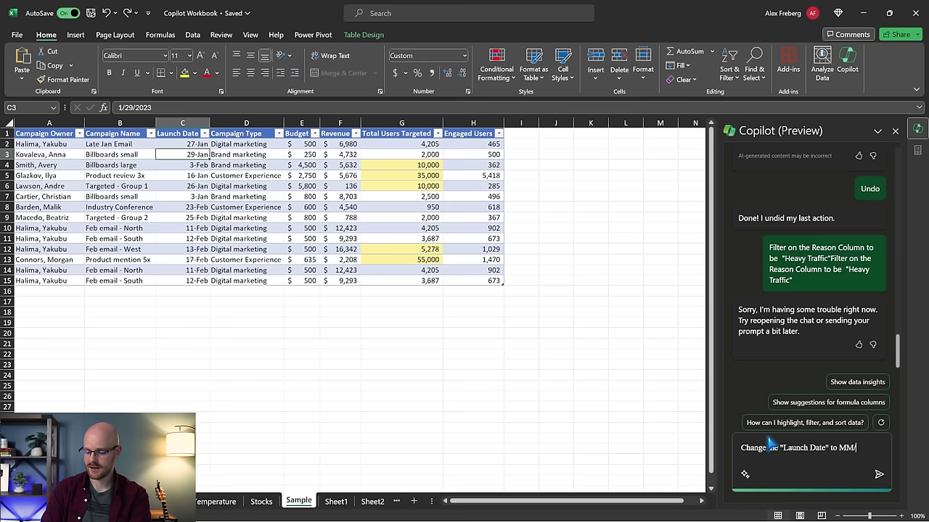
{"action": "type", "text": "DD"}
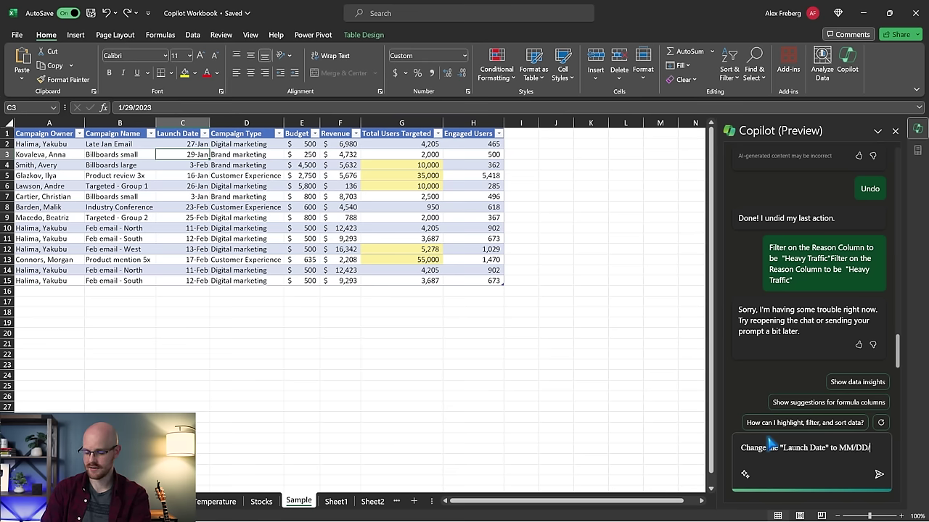
{"action": "type", "text": "/YYYY format"}
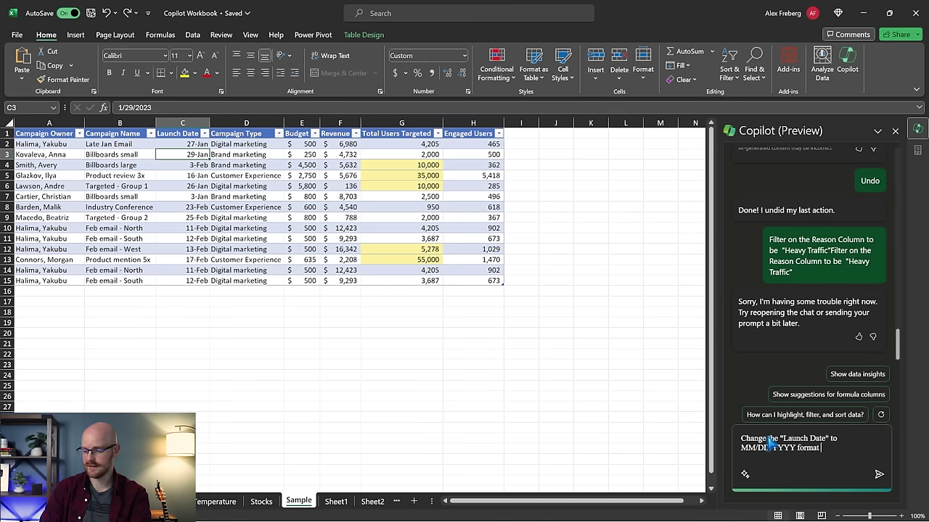
{"action": "key", "text": "Return"}
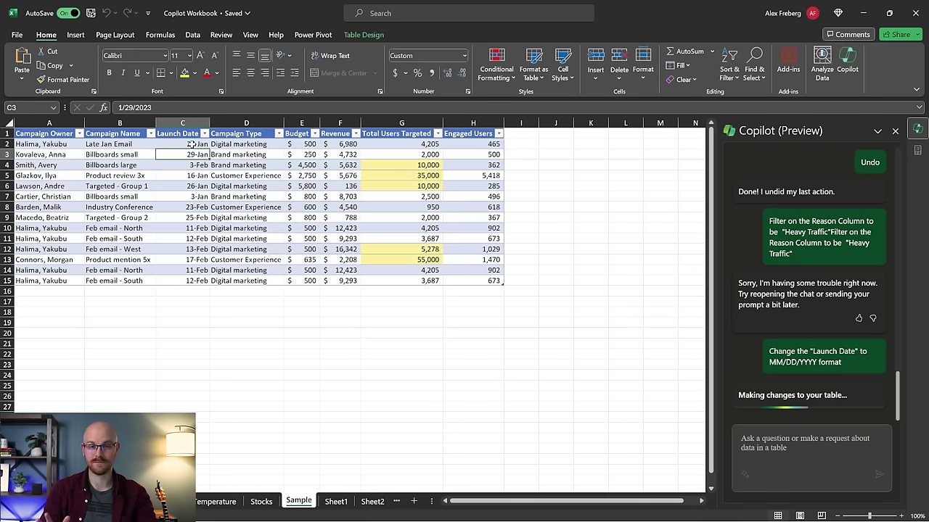
{"action": "left_click", "coordinate": [187, 291]}
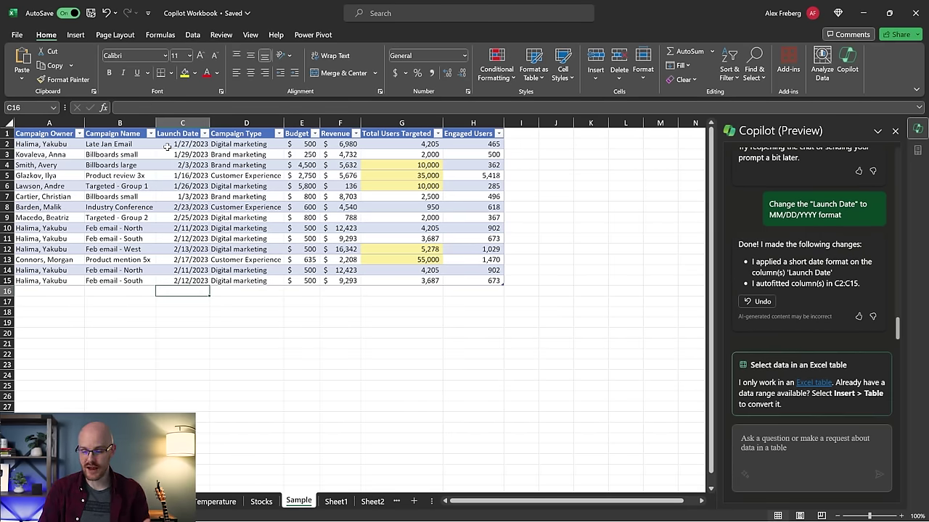